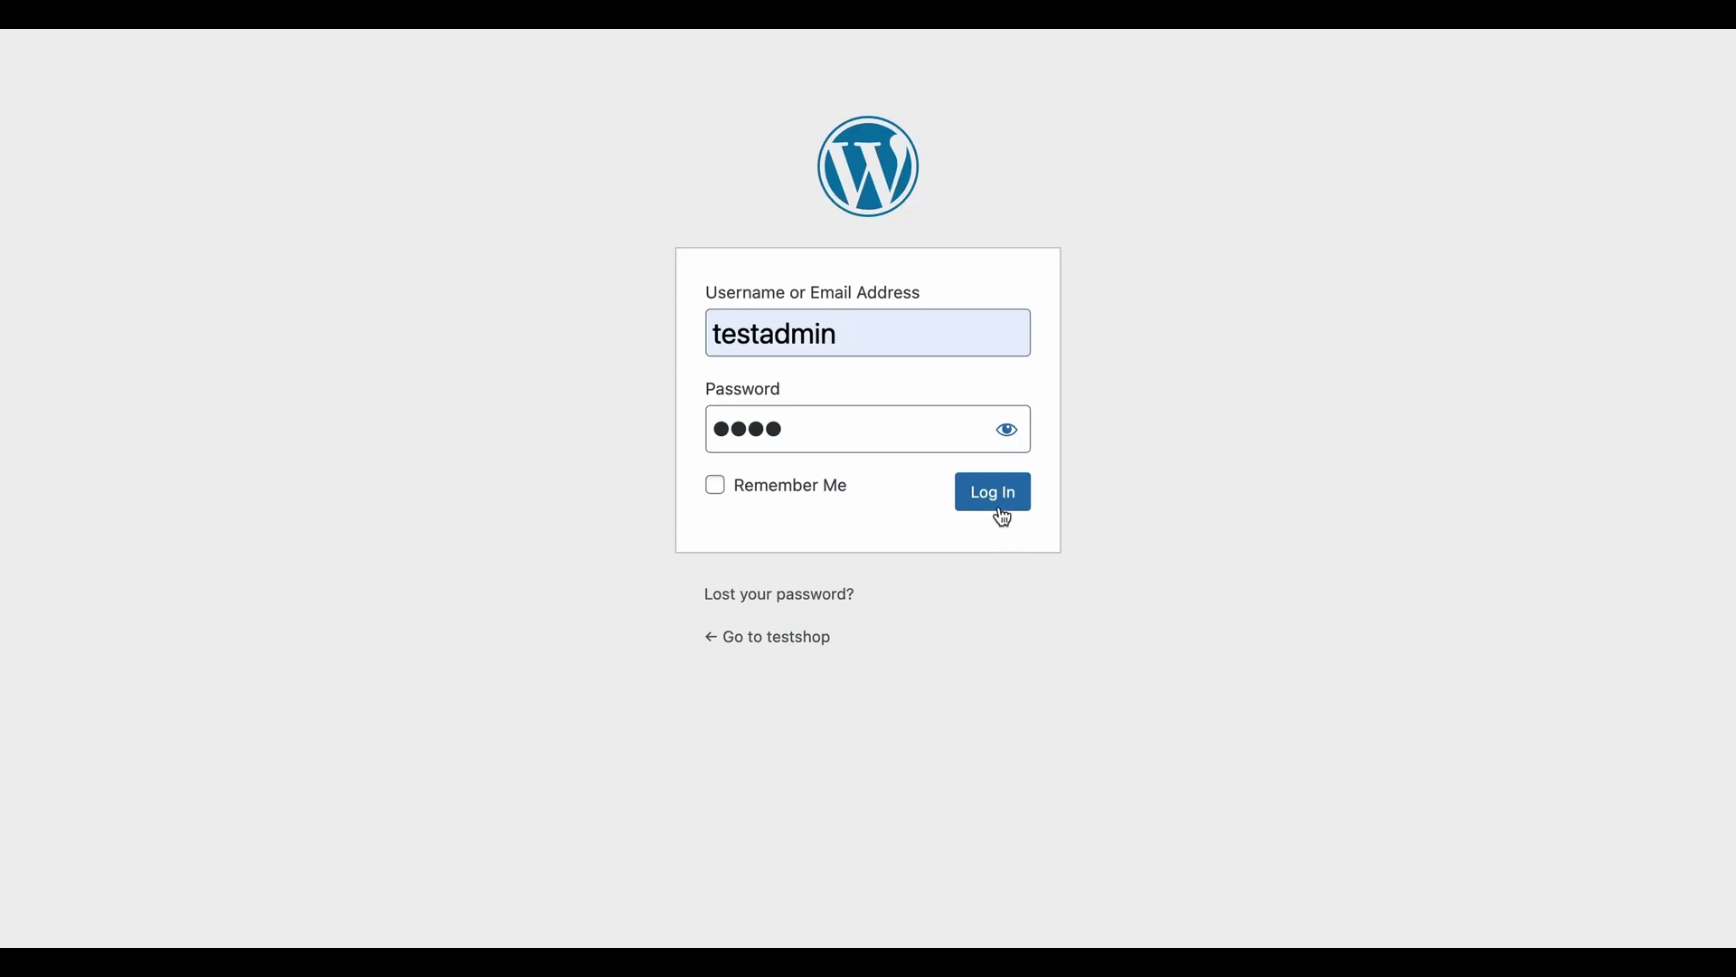
- Sign in, then install and activate WooCommerce Product Recommendations from wt-woocommerce-product-recommendations.zip
left_click(999, 503)
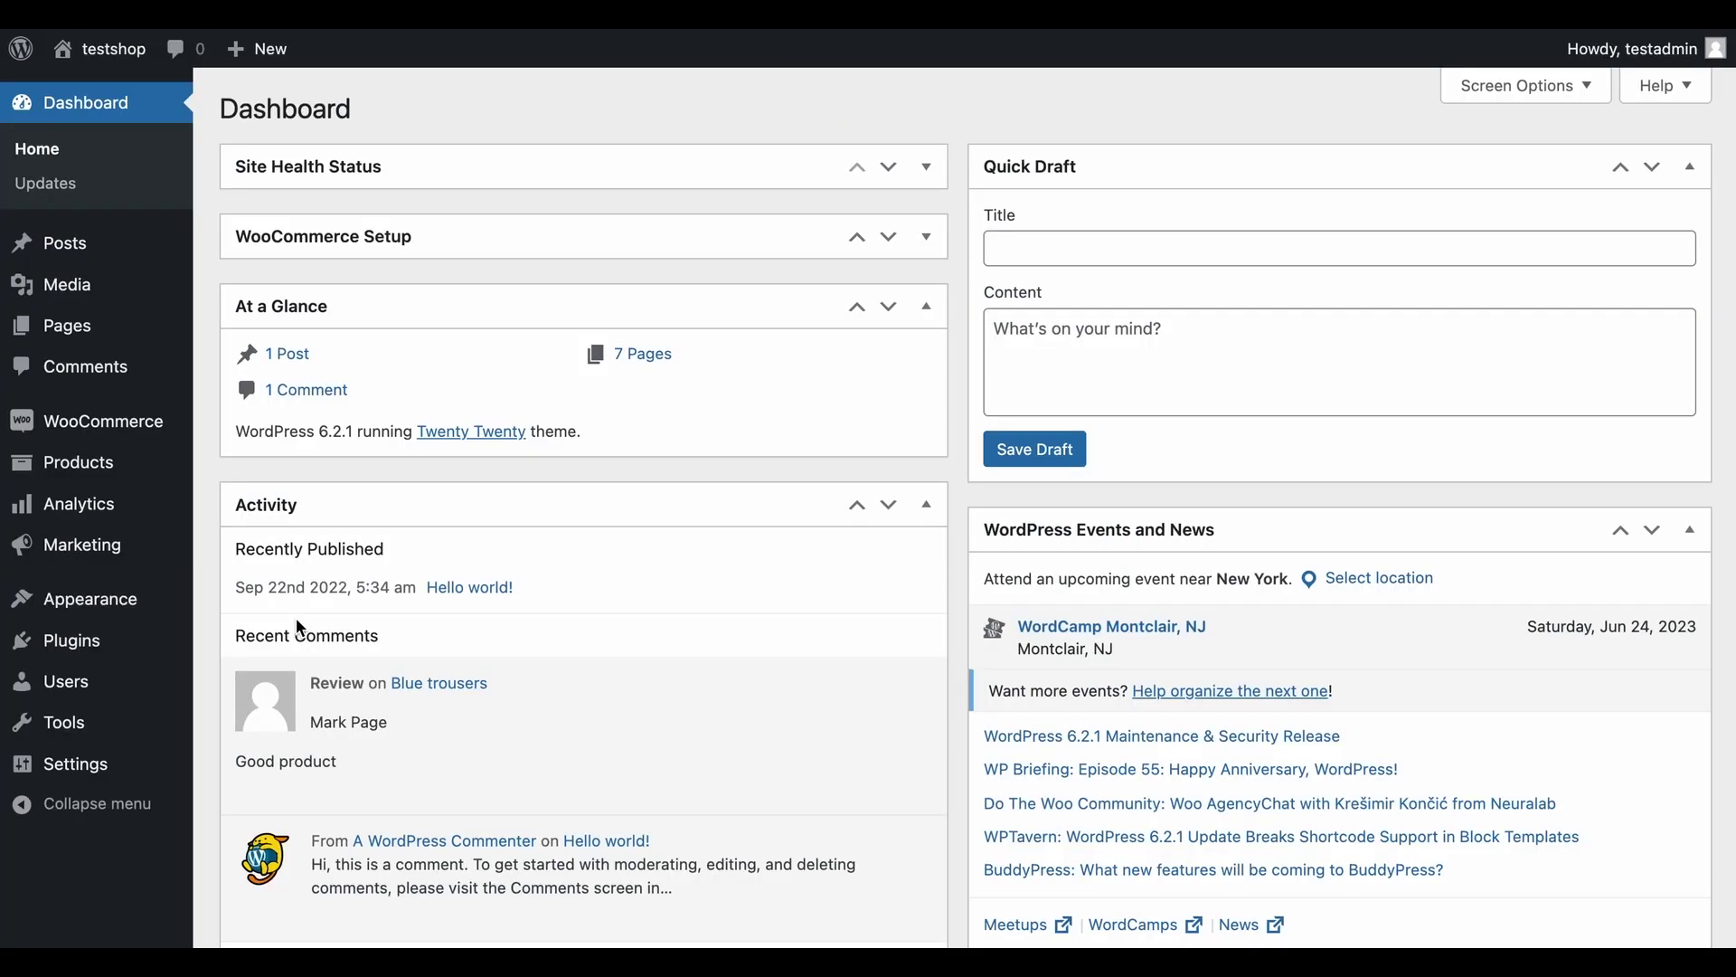
mouse_move(137, 644)
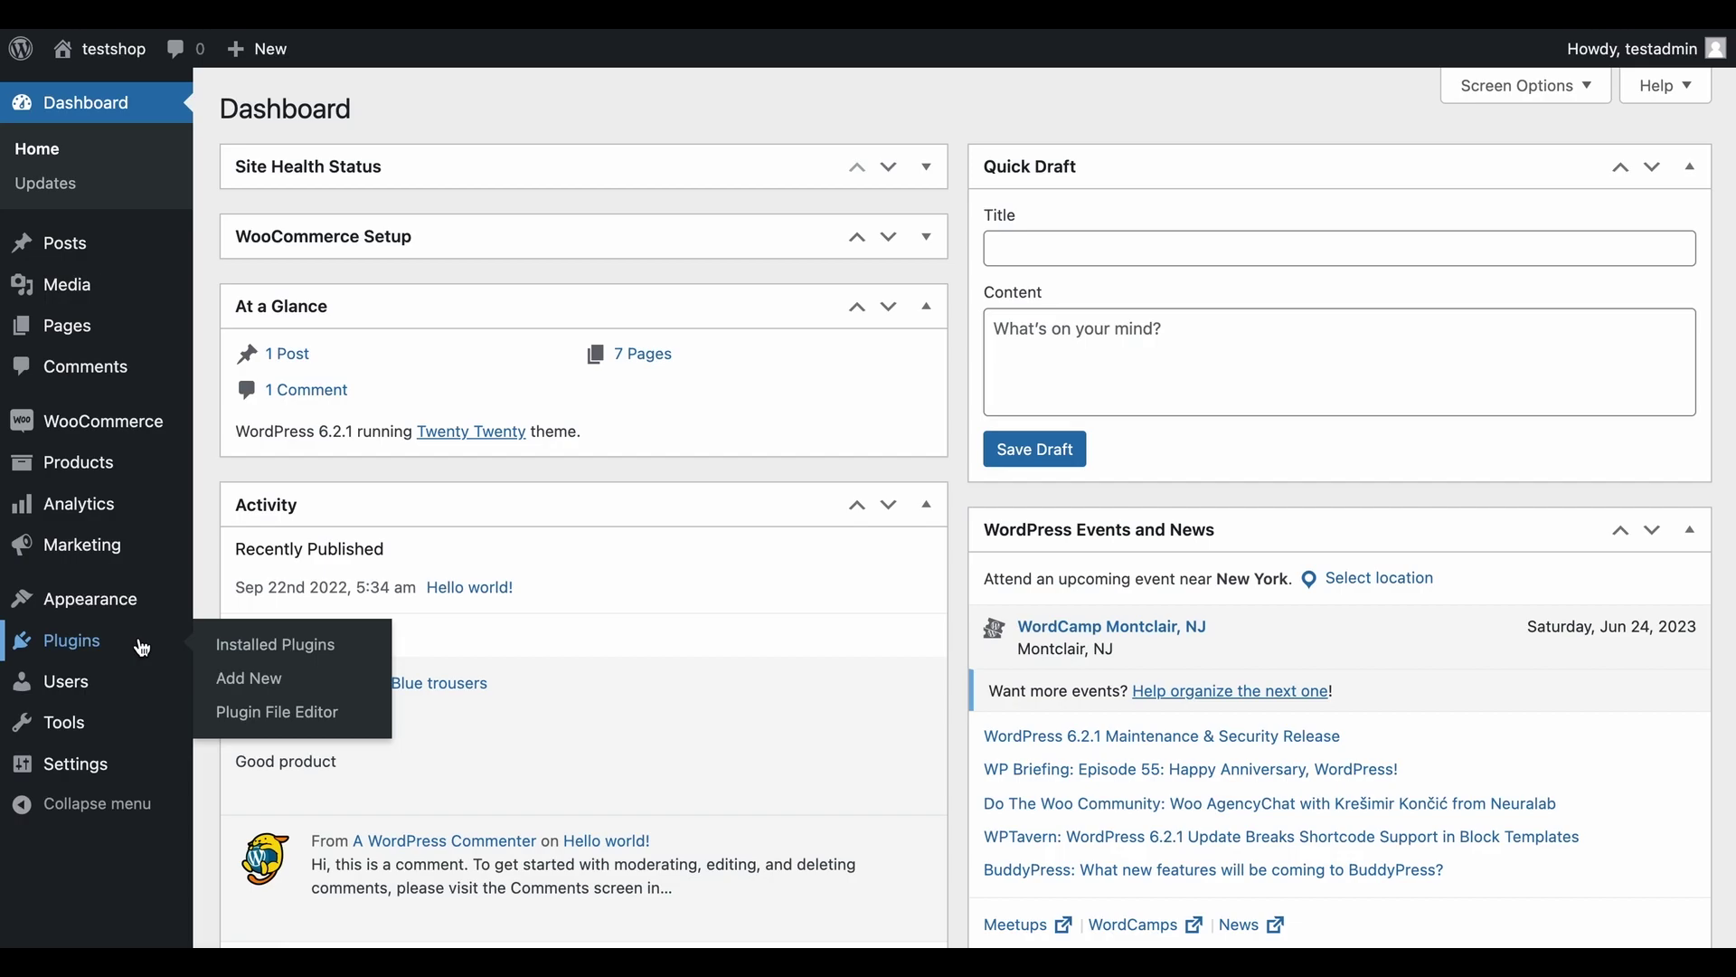
left_click(247, 698)
left_click(444, 117)
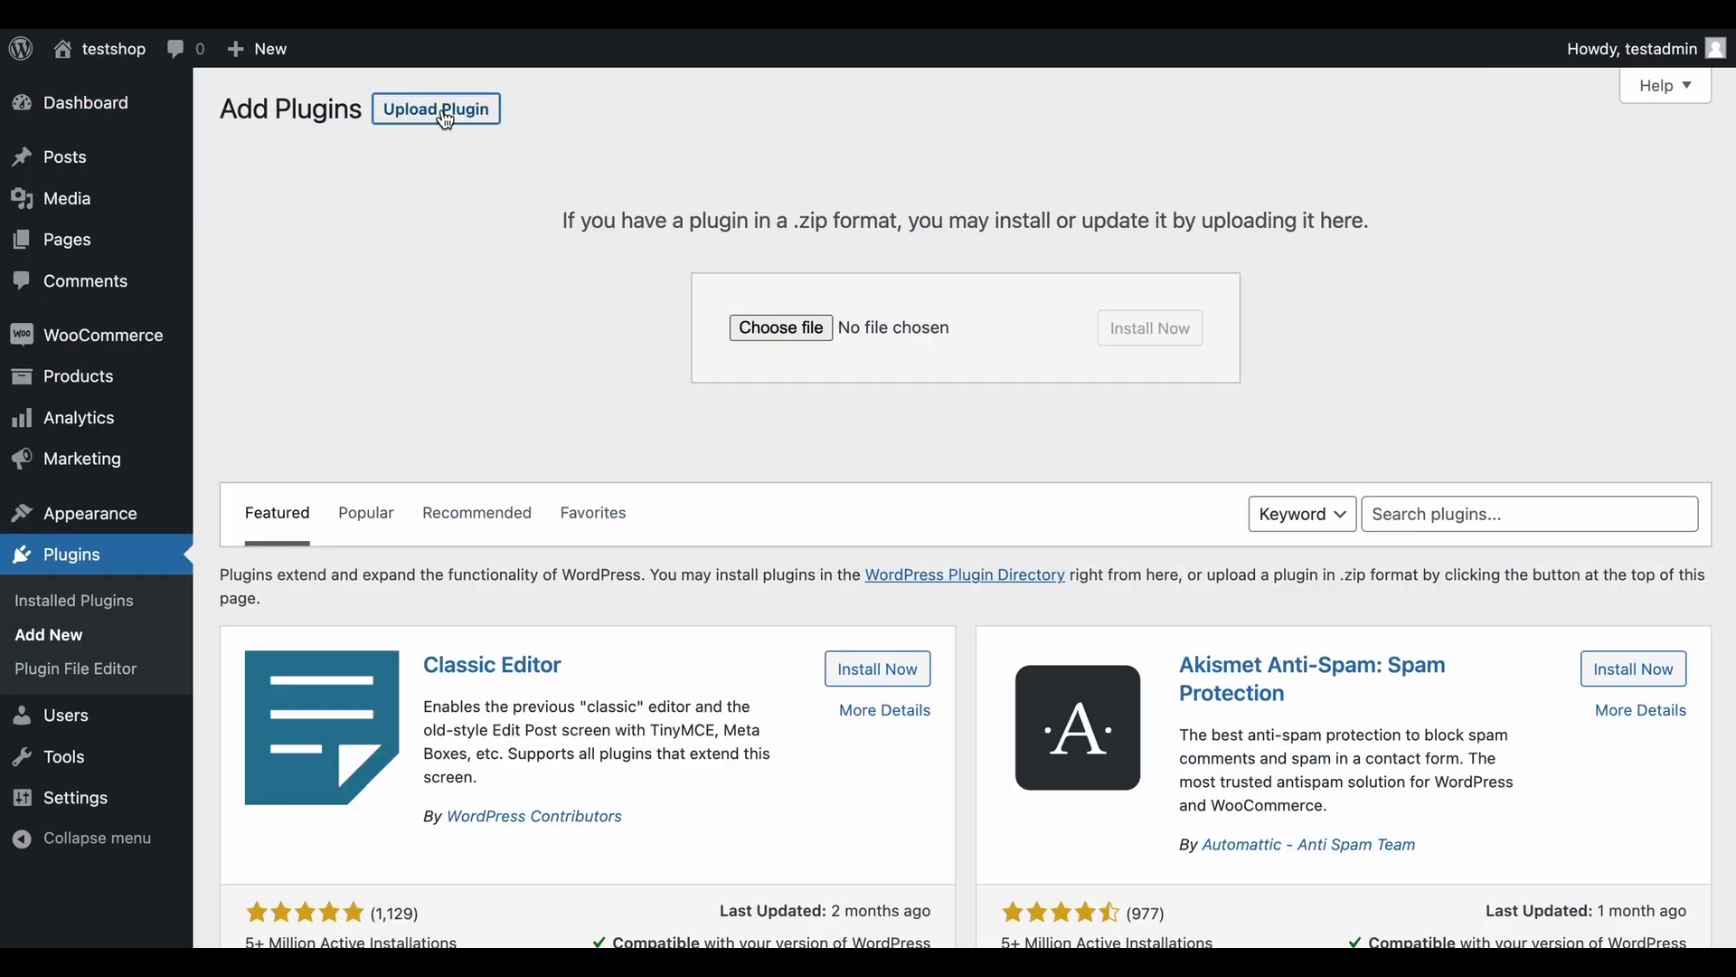
left_click(783, 327)
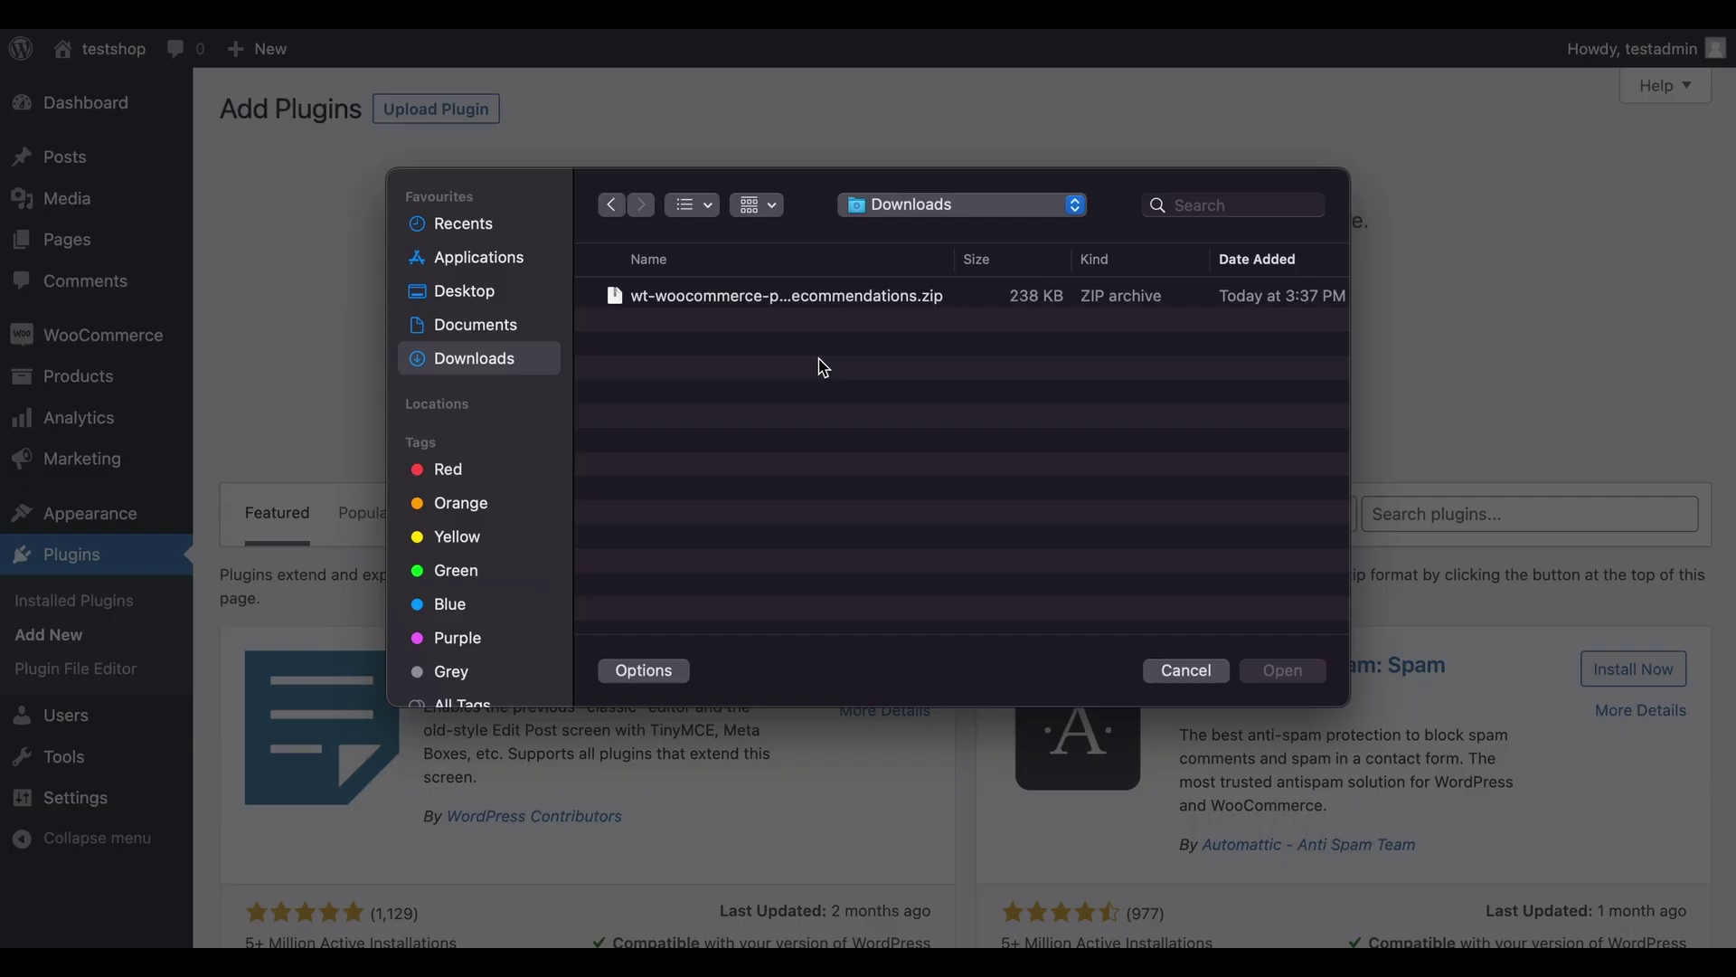
double_click(773, 296)
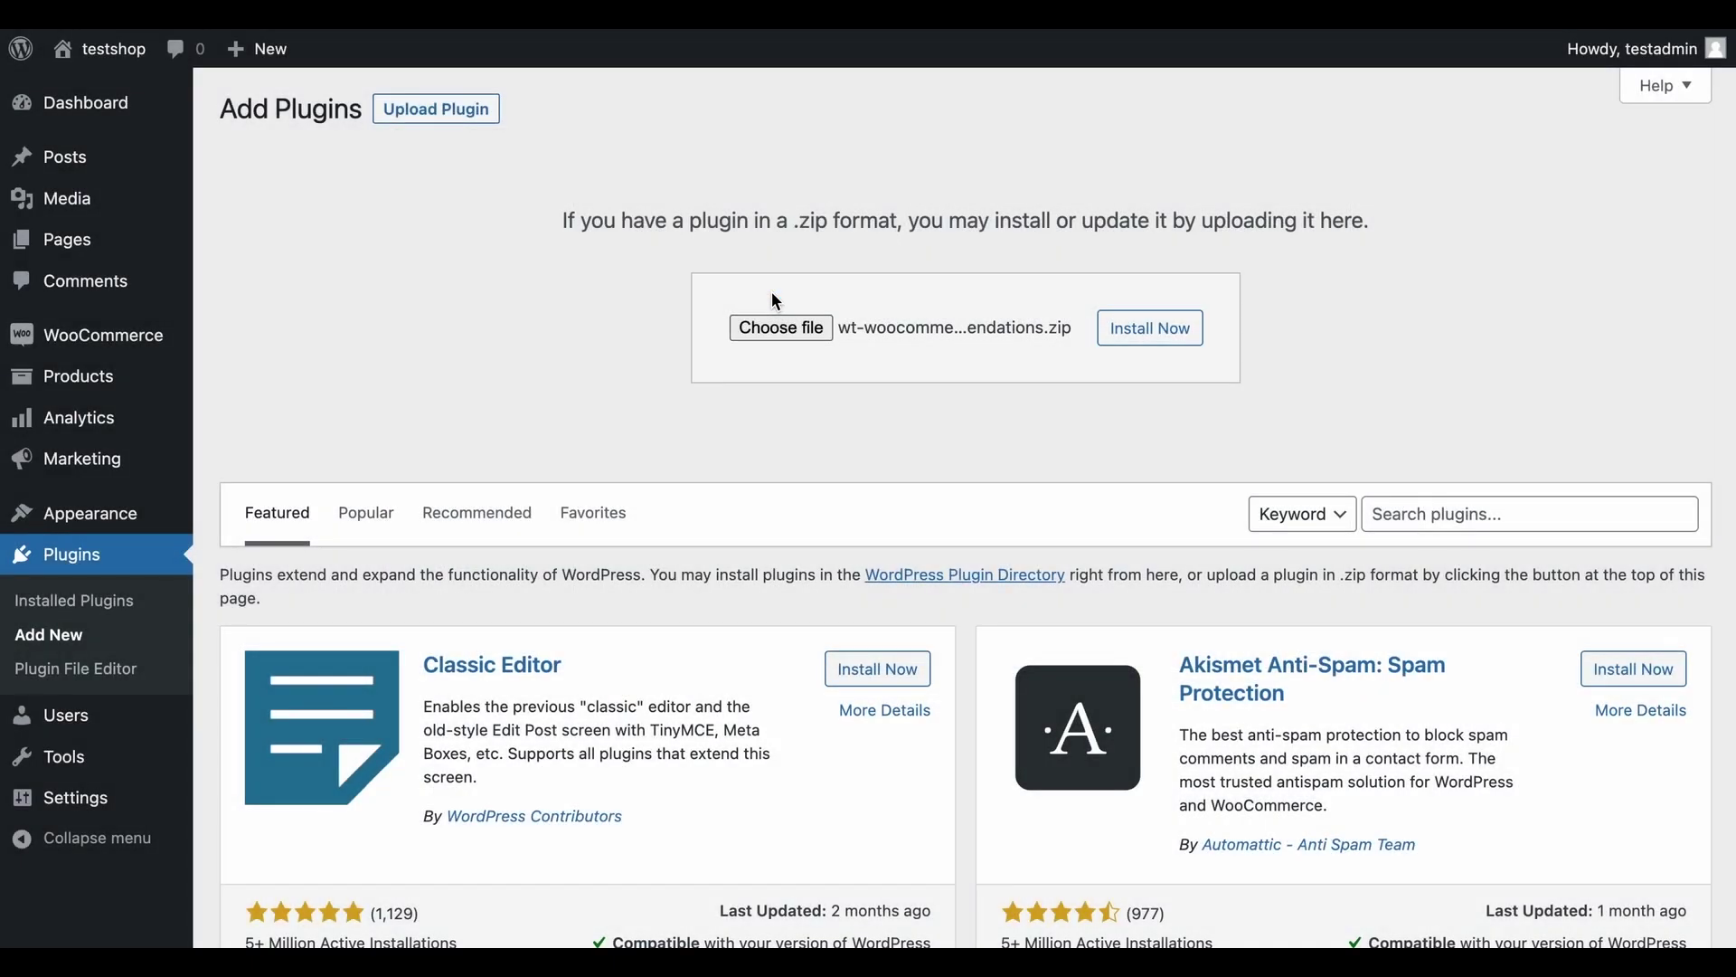
left_click(1157, 338)
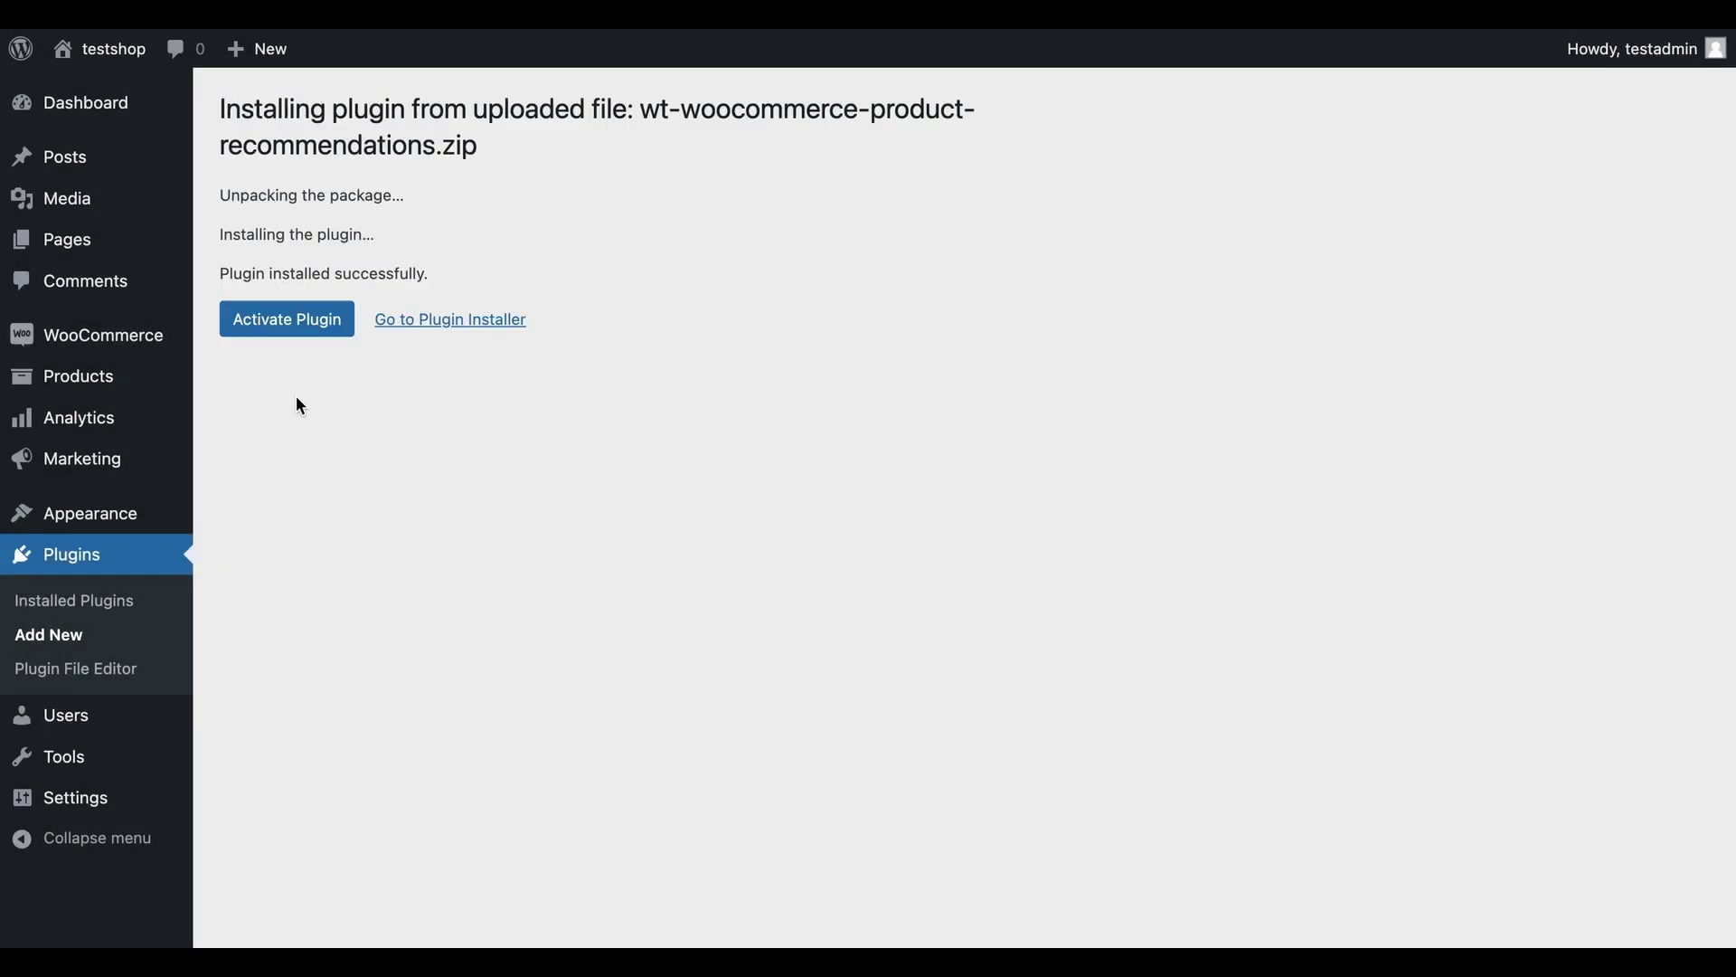
left_click(304, 327)
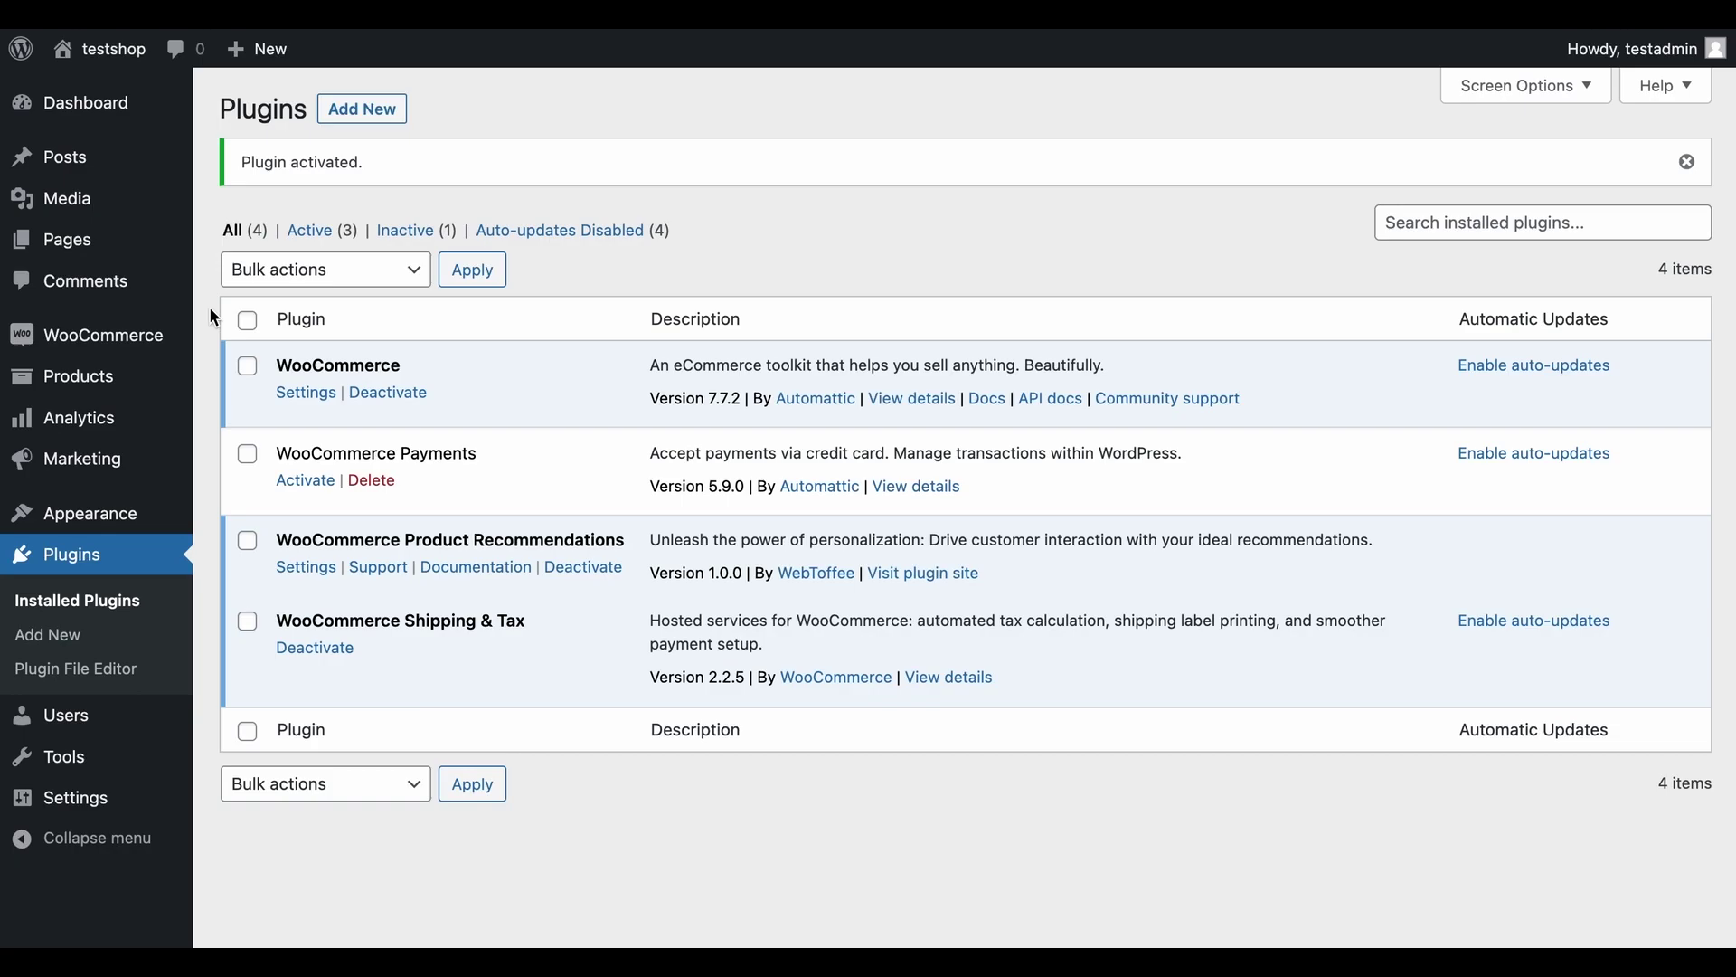
- Go to WooCommerce > Product Recommendations and browse the Related products, Bestsellers and Top rated templates
mouse_move(147, 339)
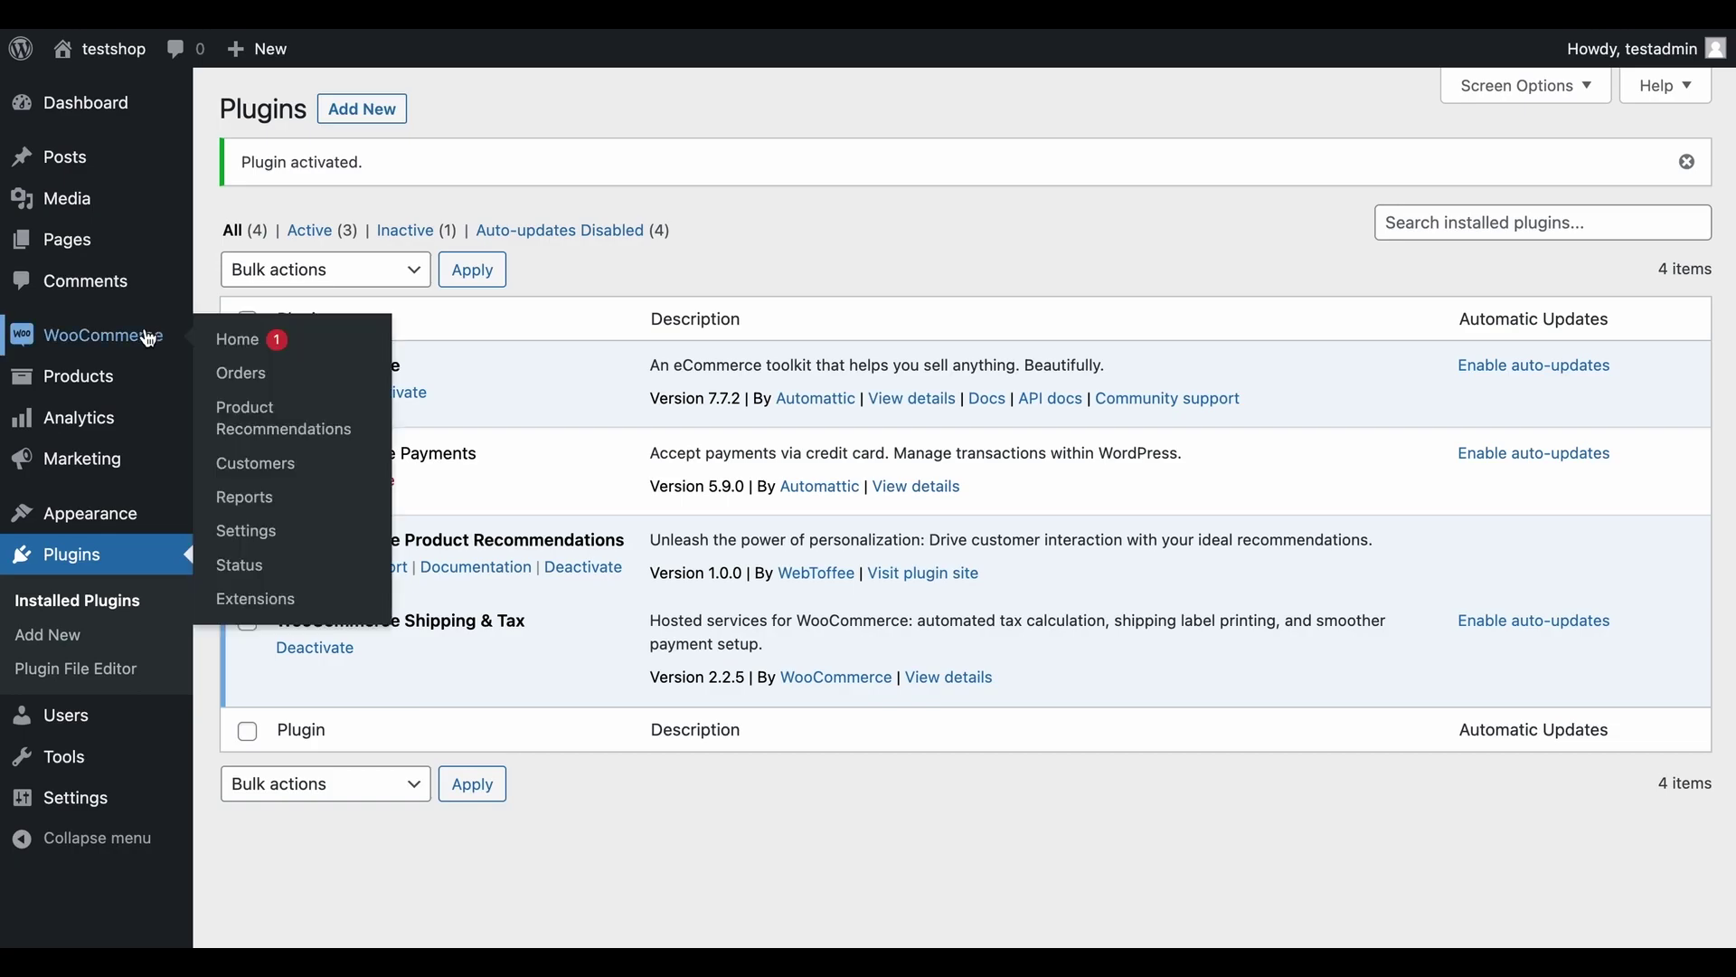
left_click(298, 420)
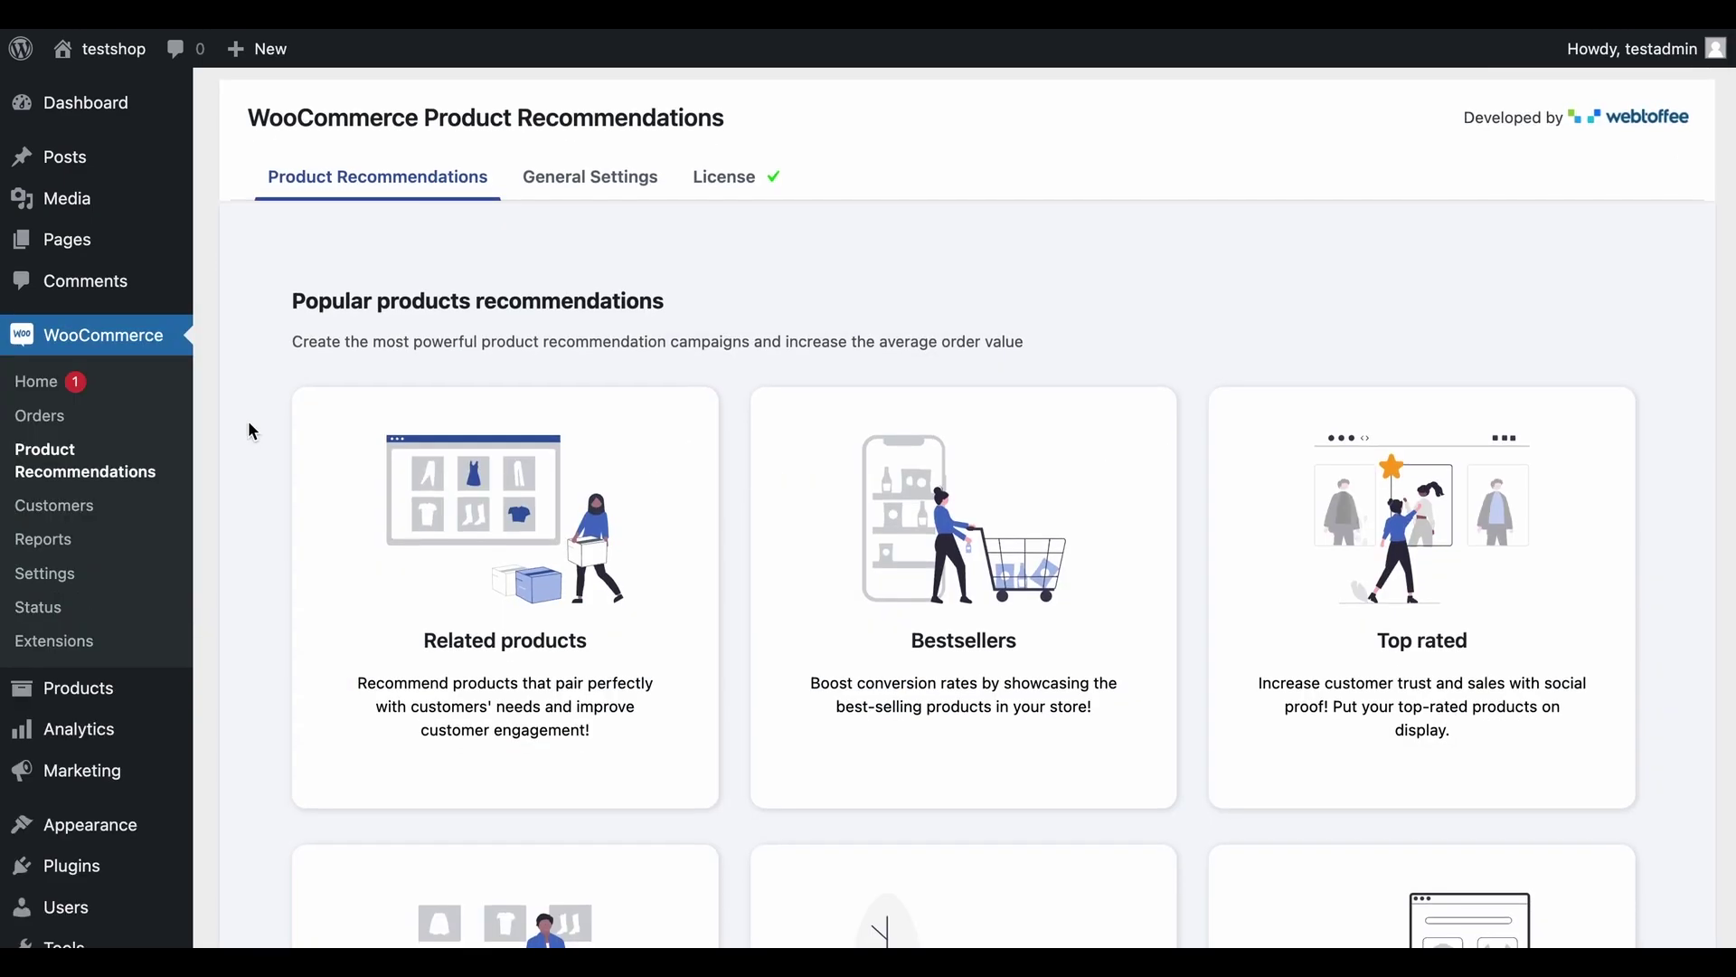
scroll(249, 422, "down", 6)
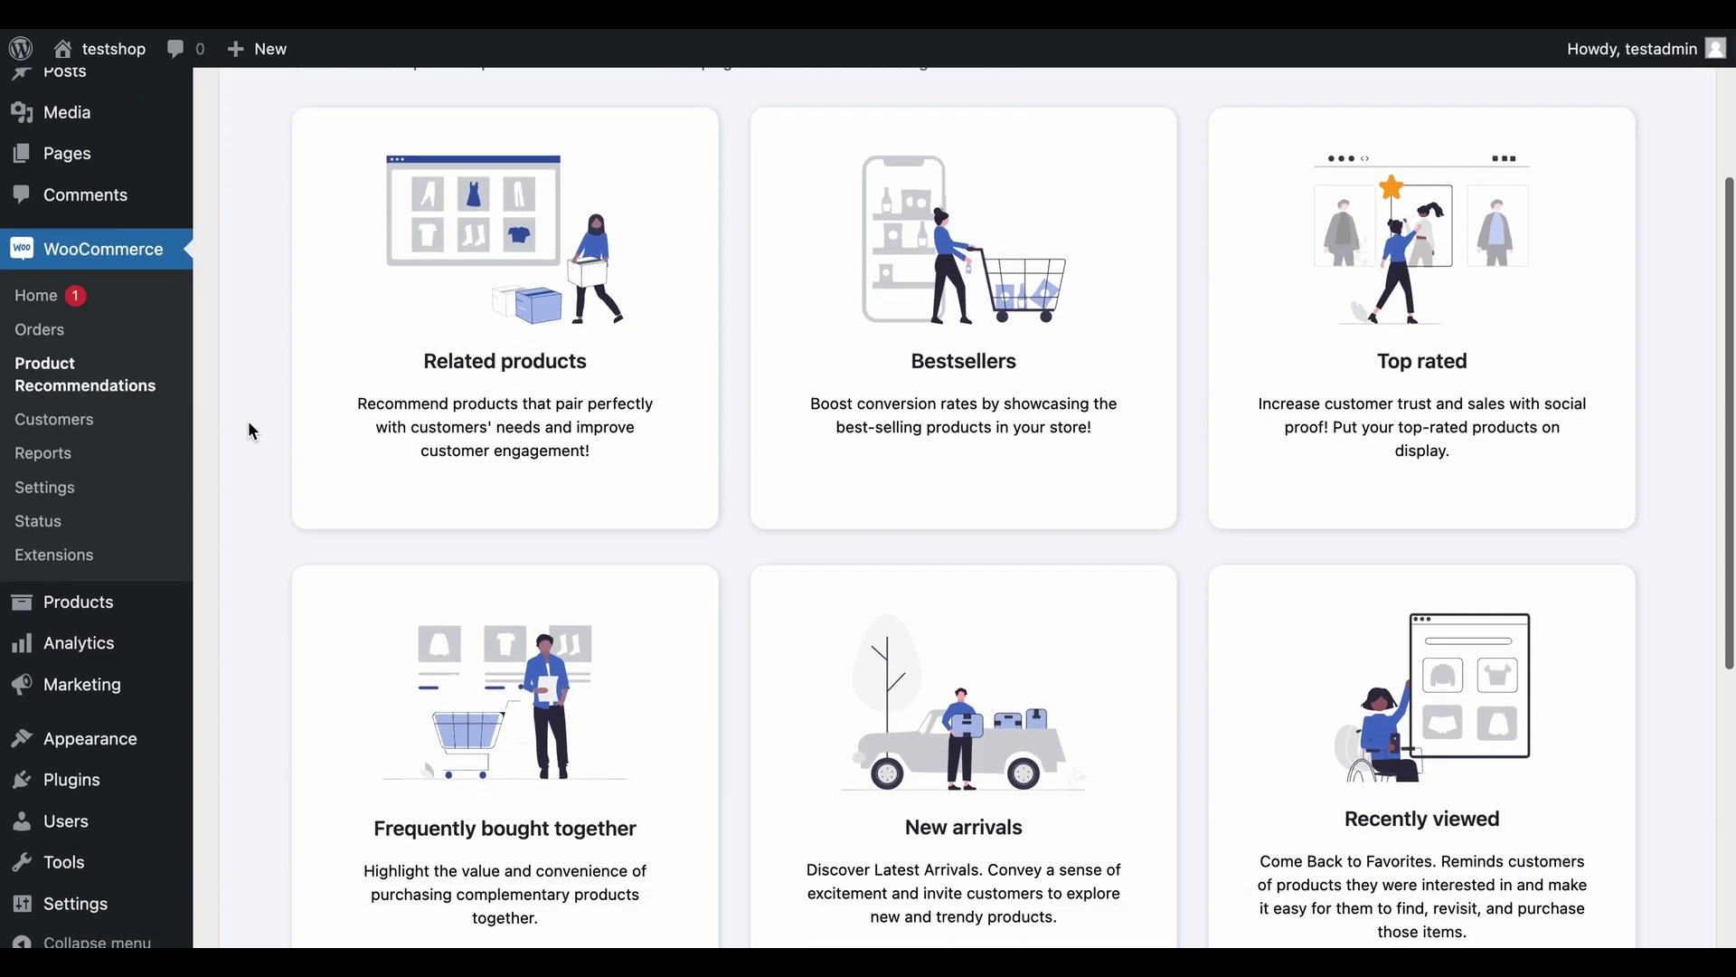
scroll(251, 429, "down", 3)
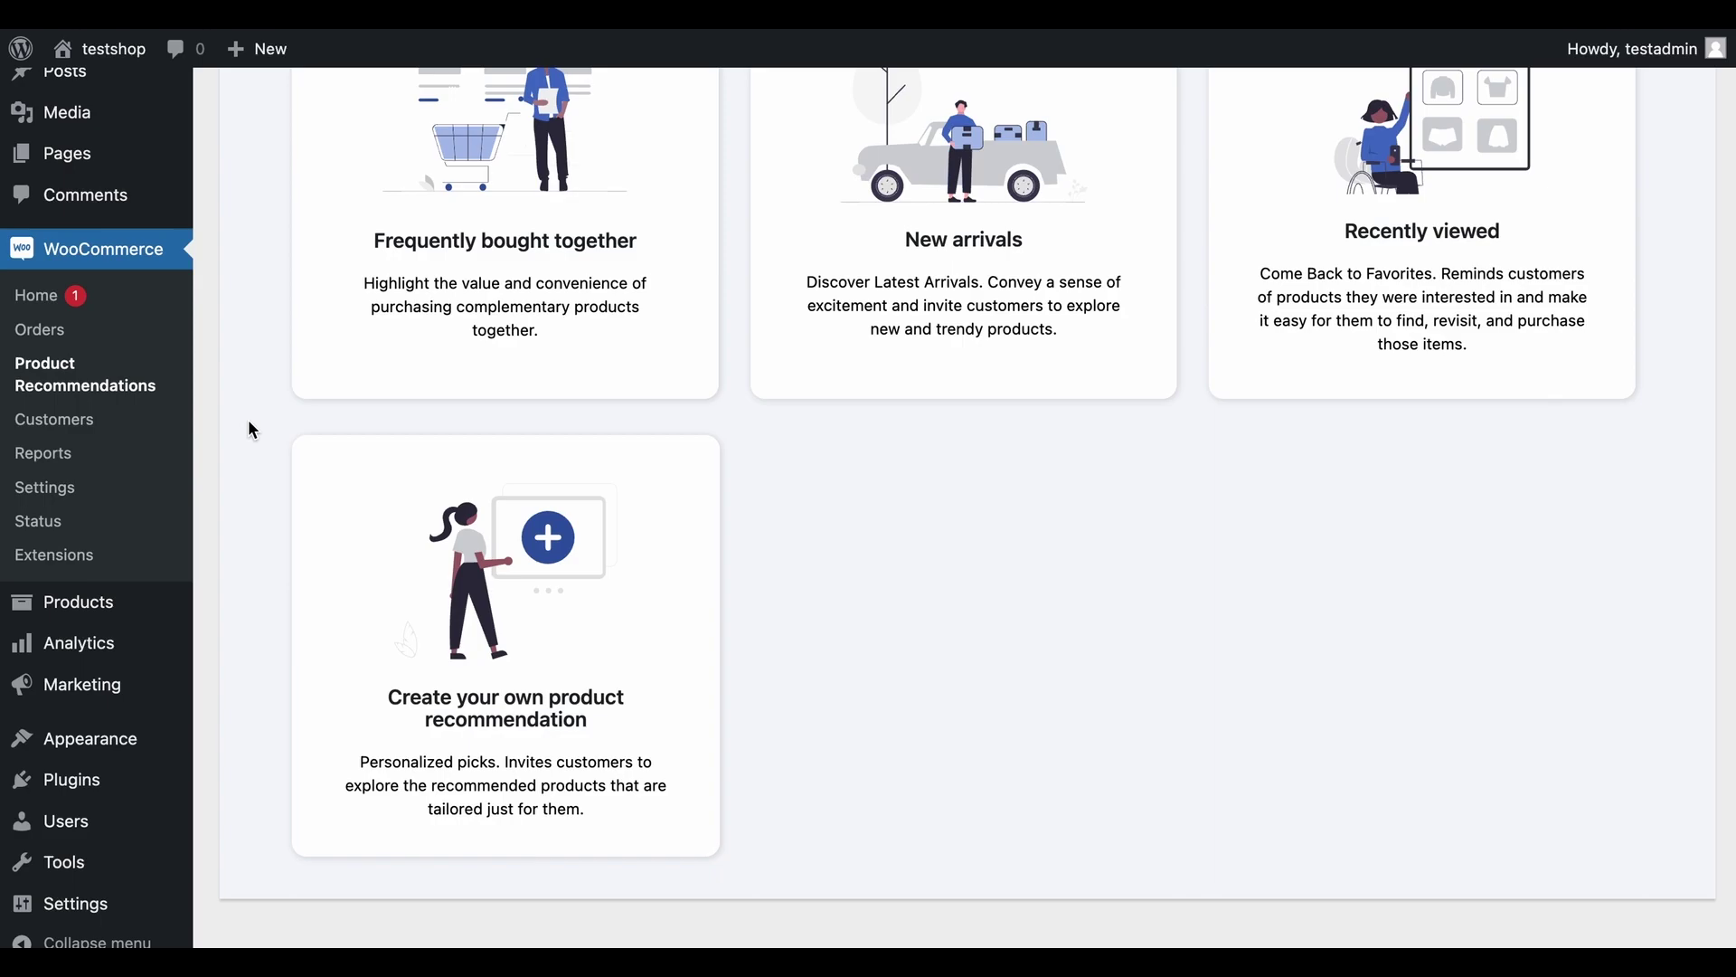
scroll(252, 430, "up", 9)
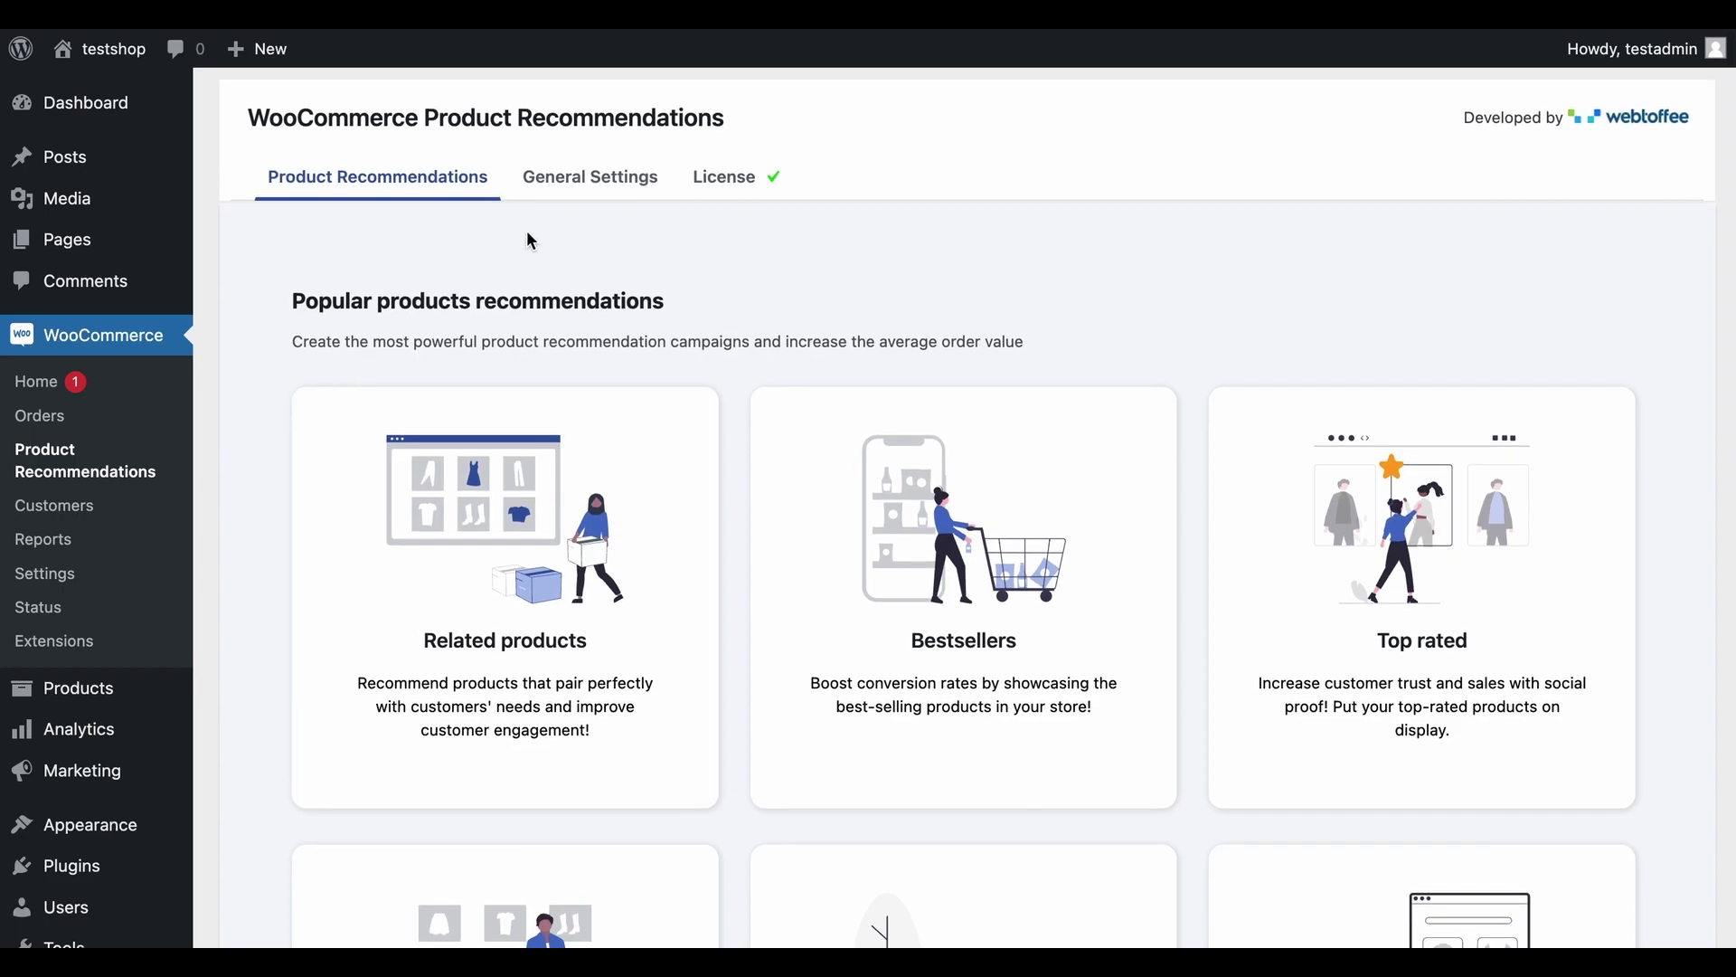
- In General Settings, keep the Slider layout and enable the loop slider
left_click(594, 188)
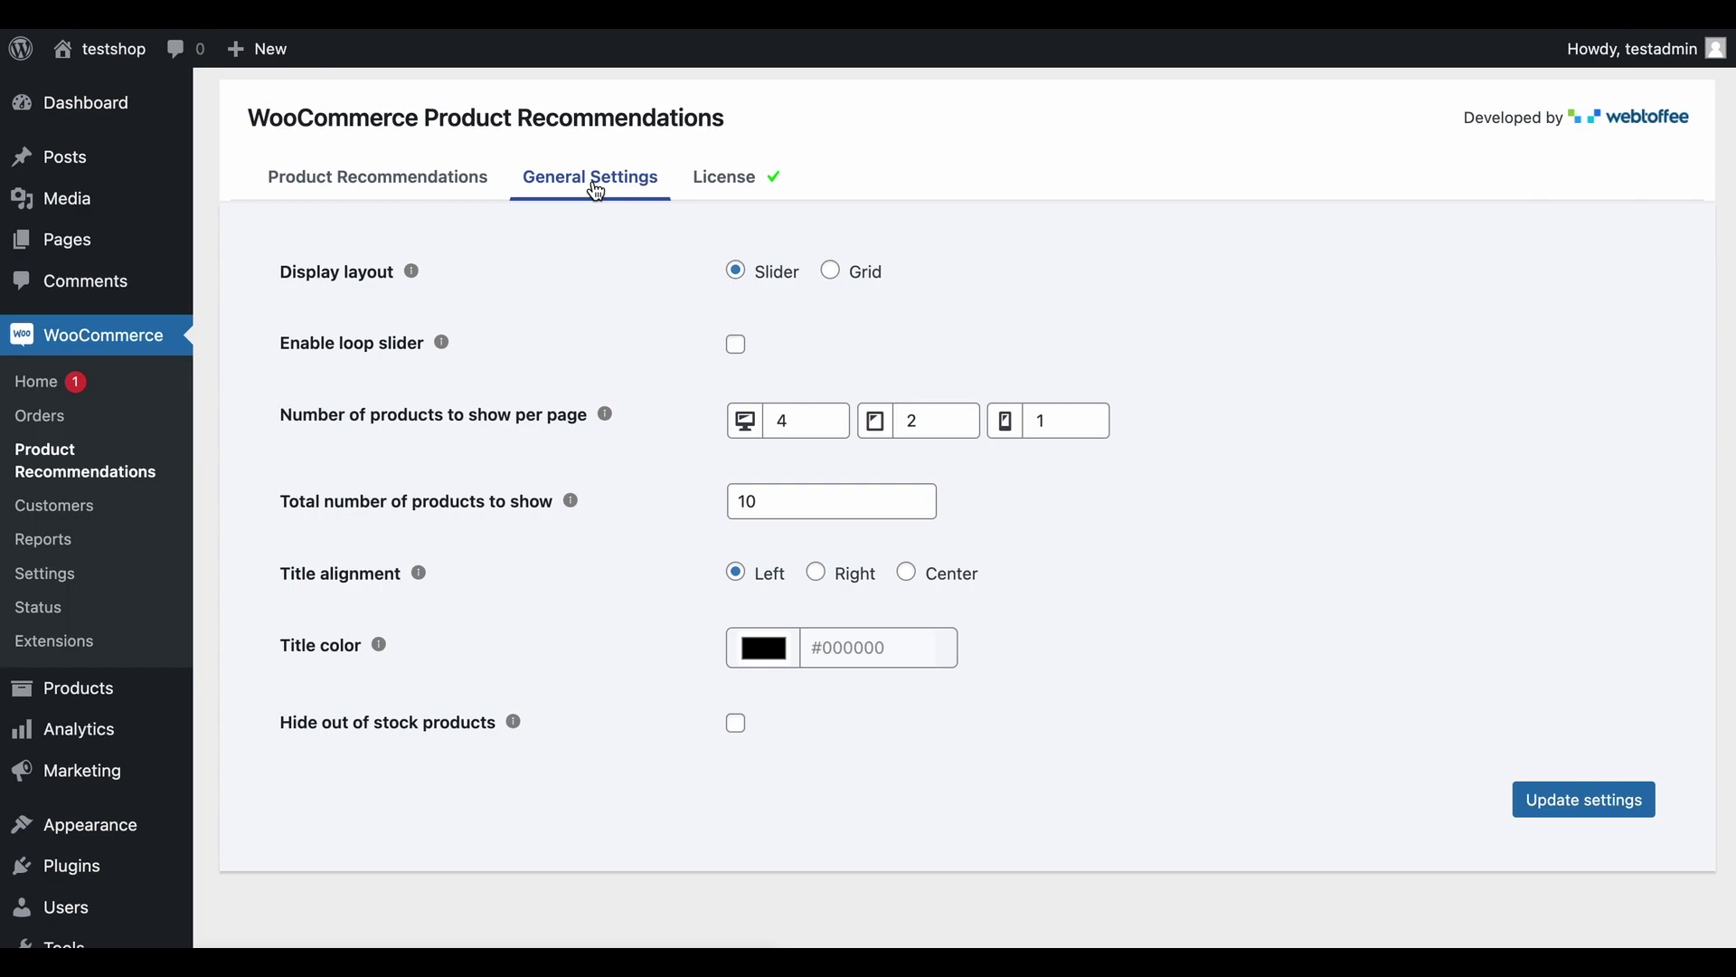
left_click(829, 270)
left_click(737, 273)
left_click(738, 351)
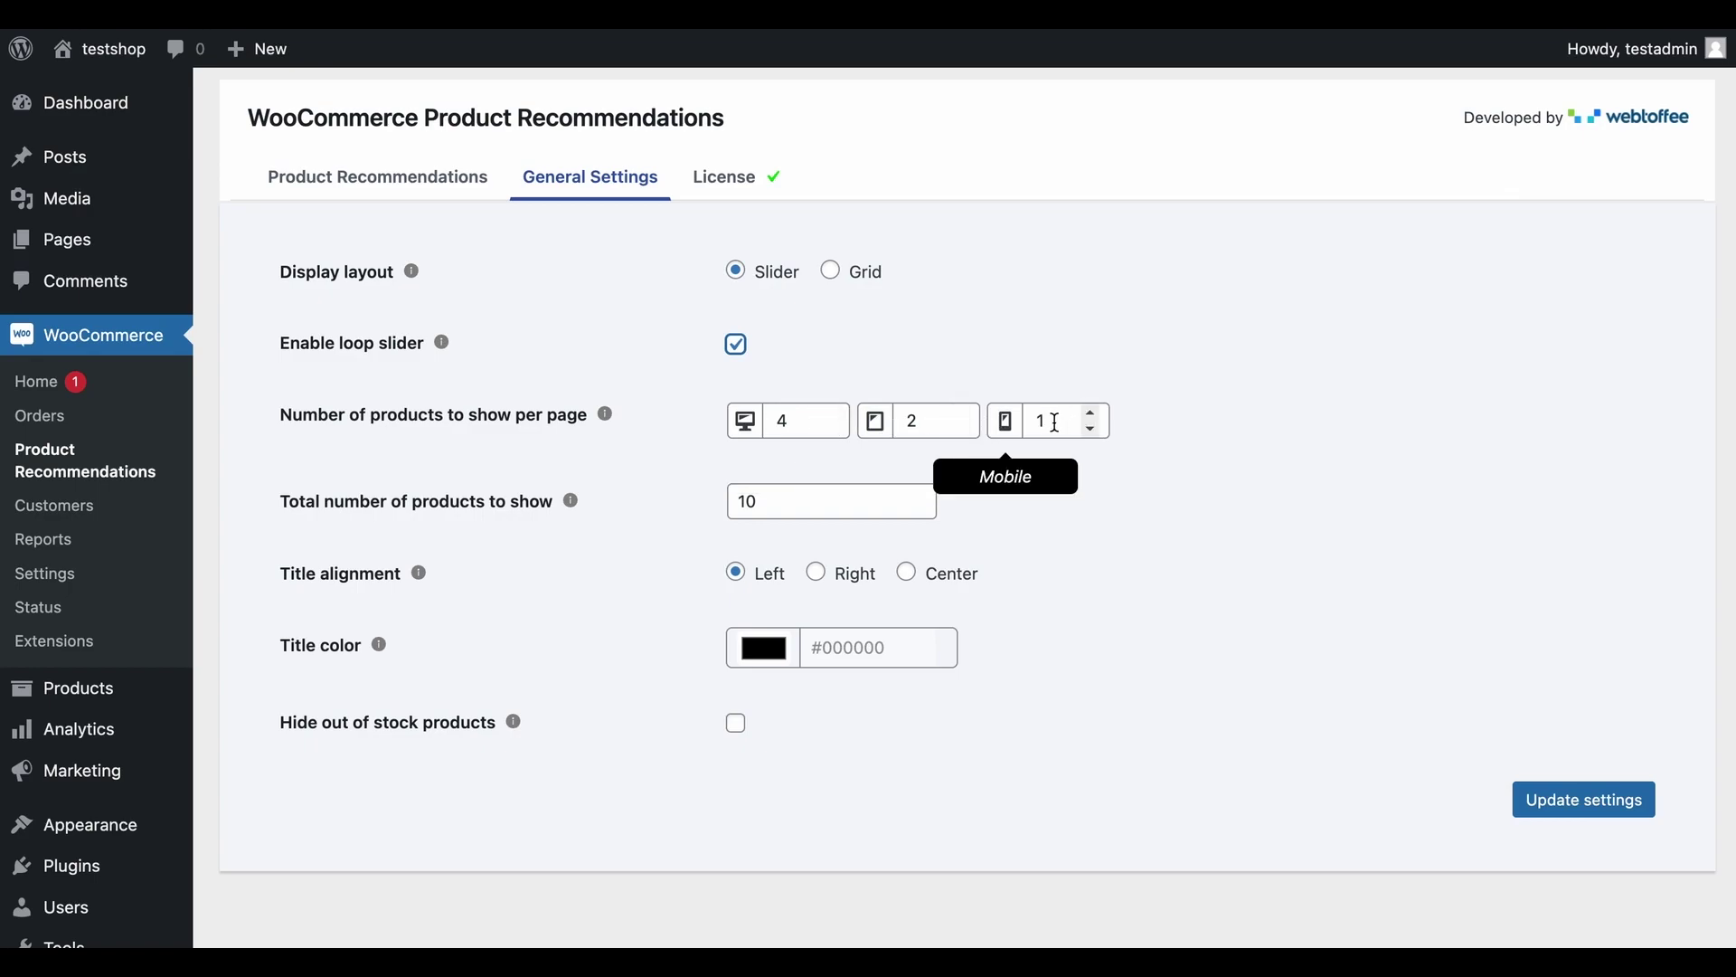
- Raise total products to 12, hide out-of-stock products, and save the settings
left_click(888, 500)
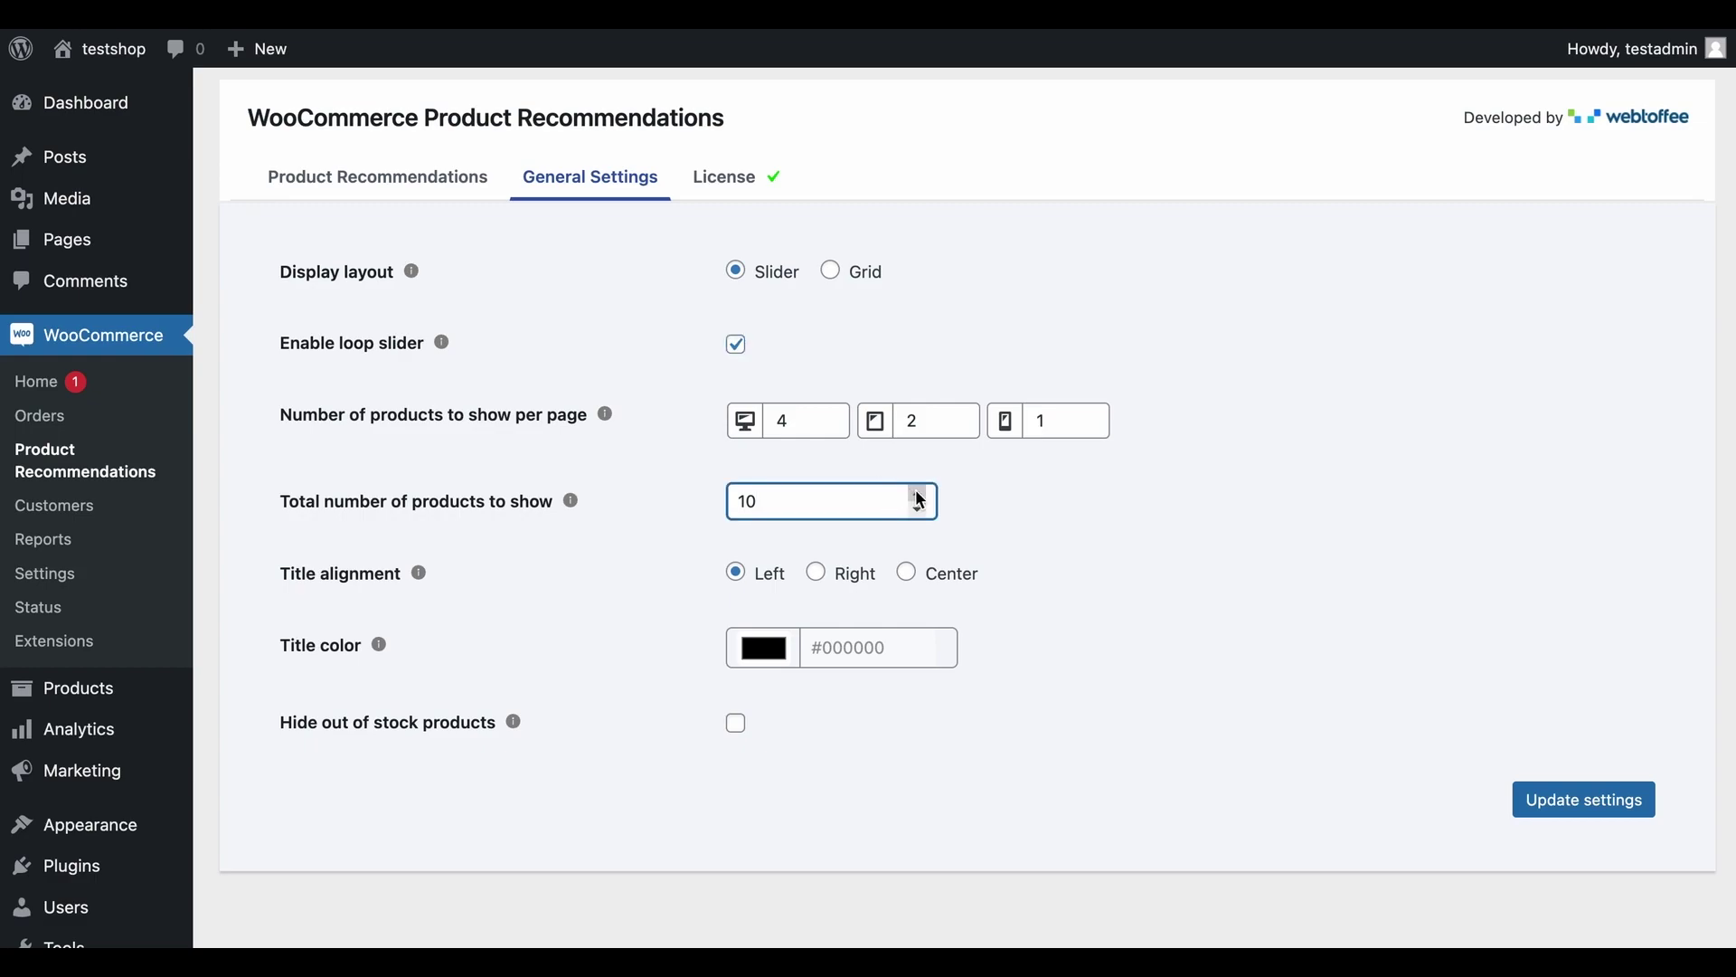
left_click(918, 494)
left_click(918, 494)
left_click(962, 503)
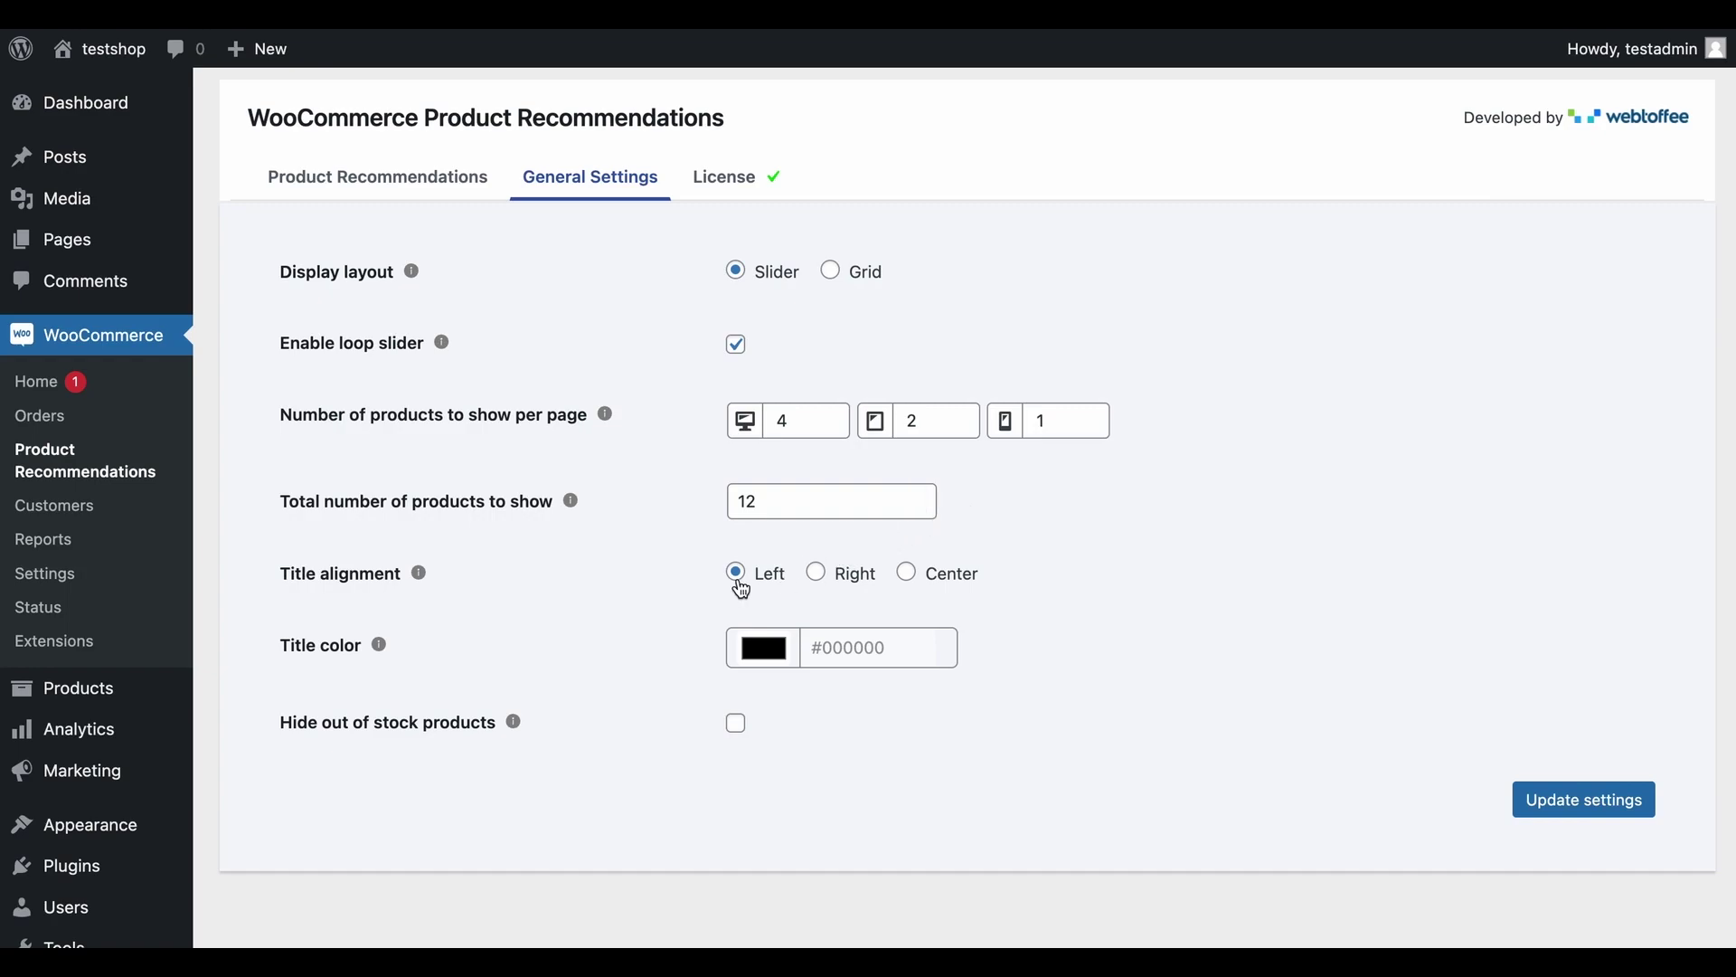
left_click(767, 647)
left_click(701, 664)
left_click(738, 726)
left_click(1595, 816)
- Return to the Product Recommendations tab and choose 'Create your own product recommendation'
left_click(346, 188)
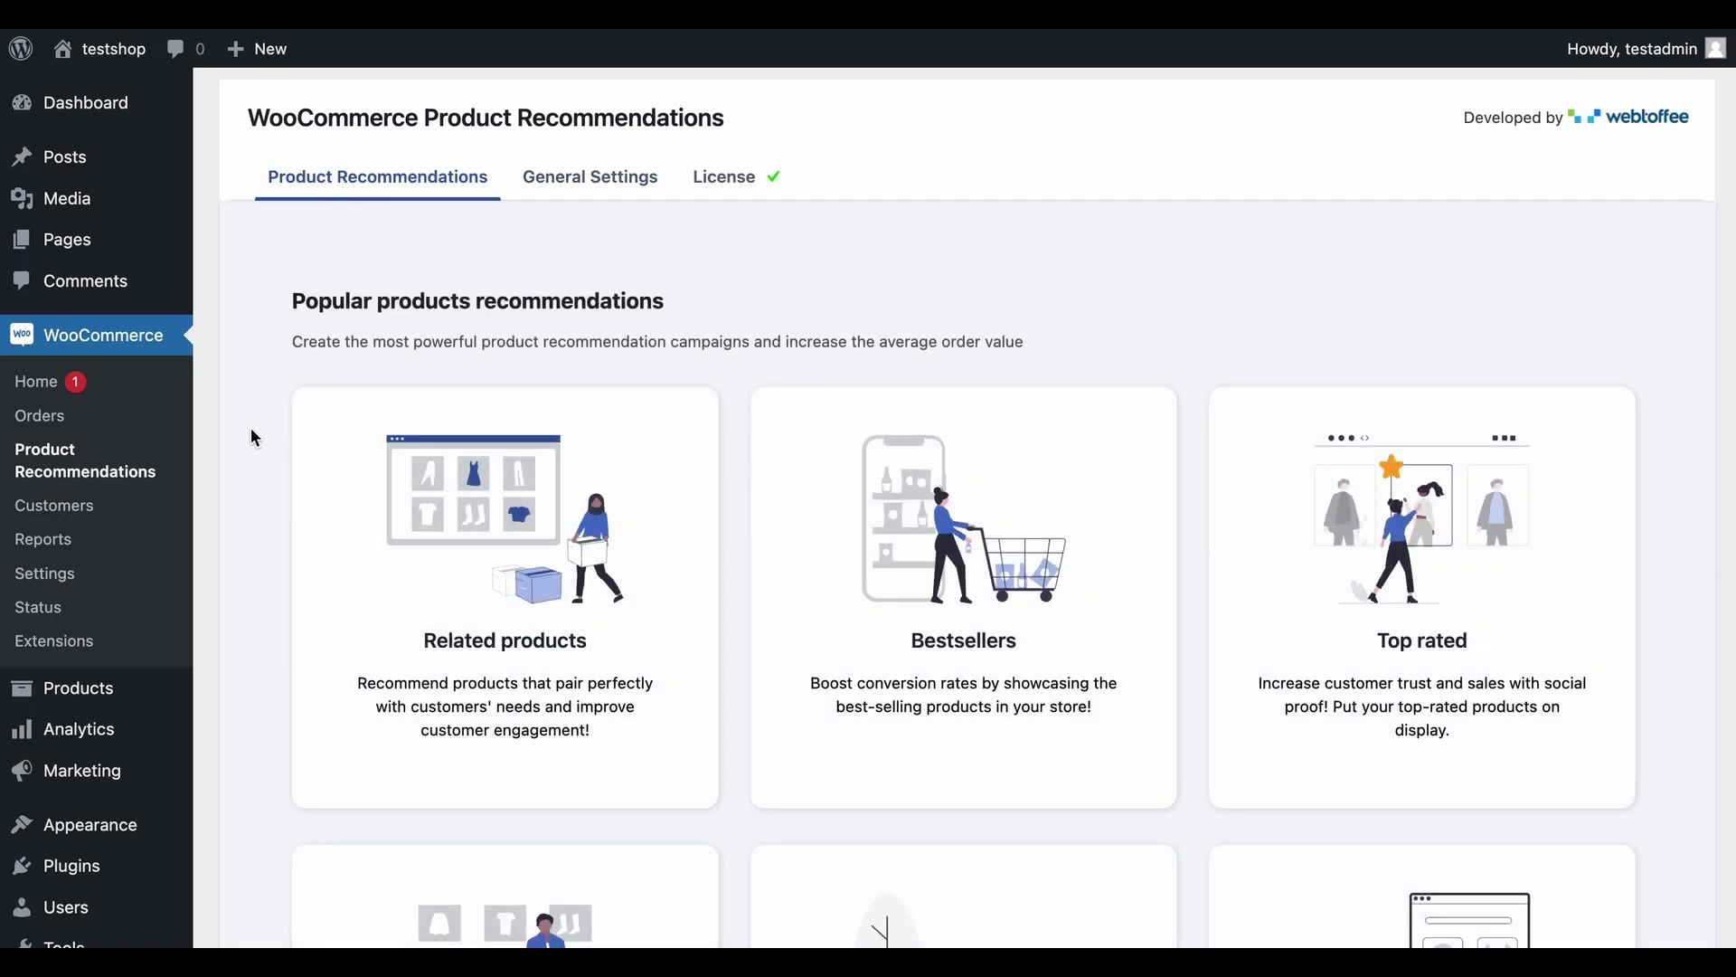
scroll(251, 429, "down", 6)
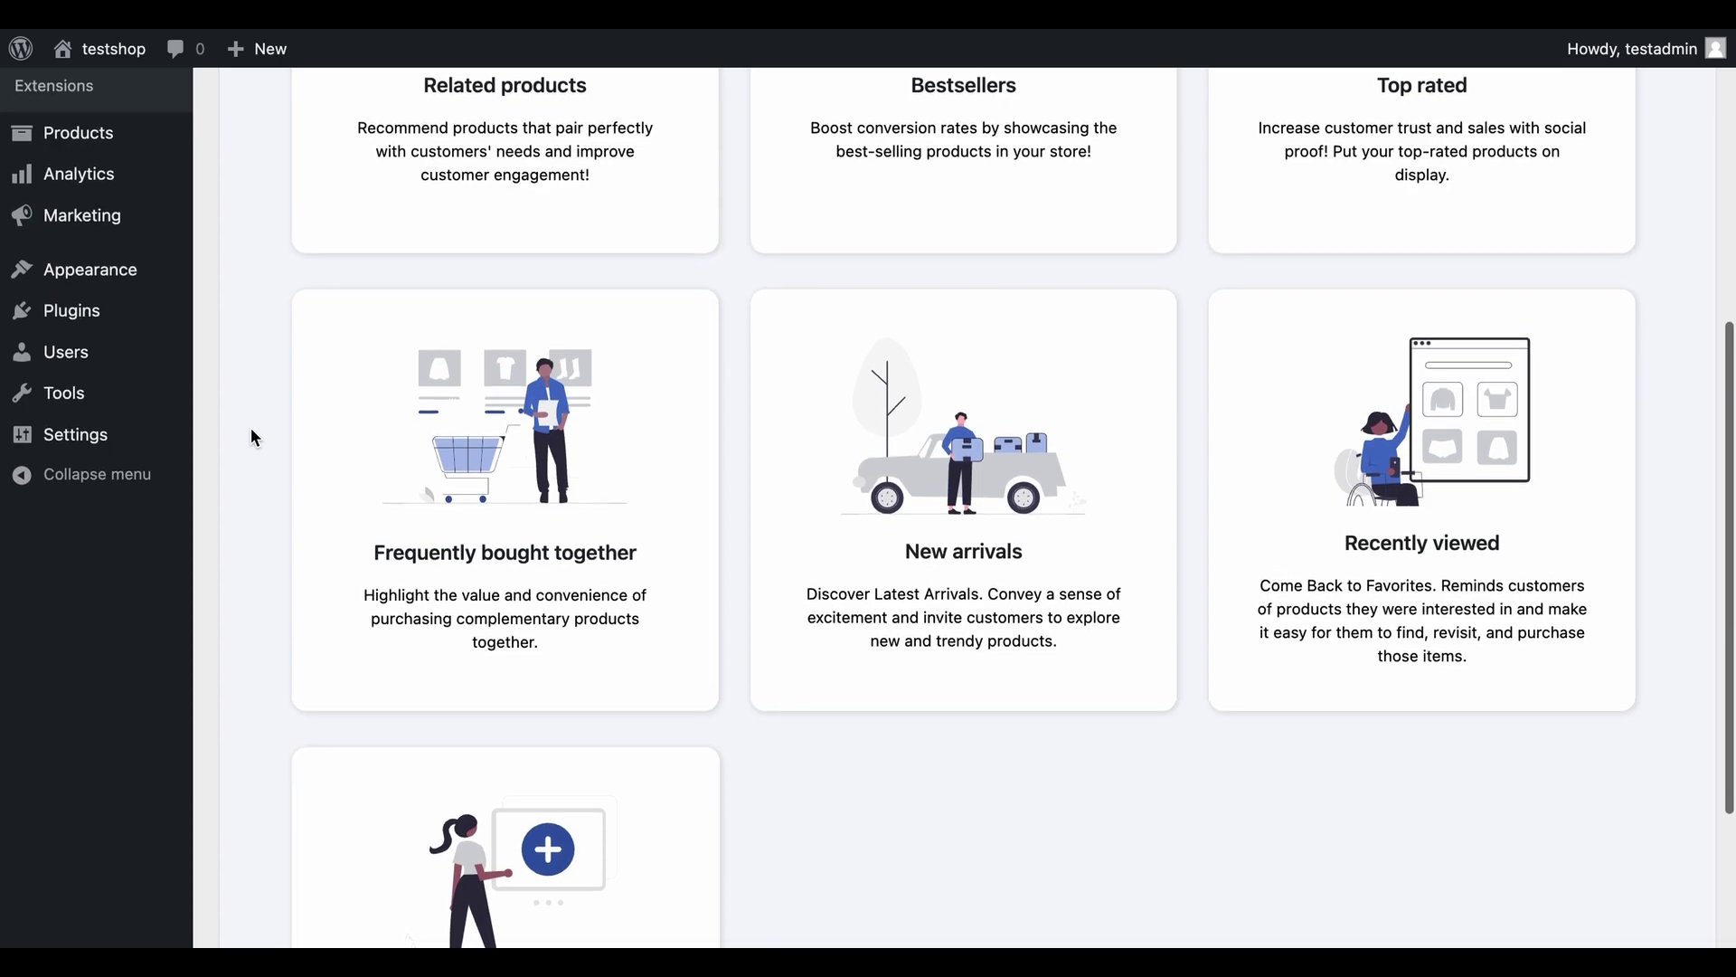
scroll(252, 436, "down", 3)
scroll(252, 436, "down", 1)
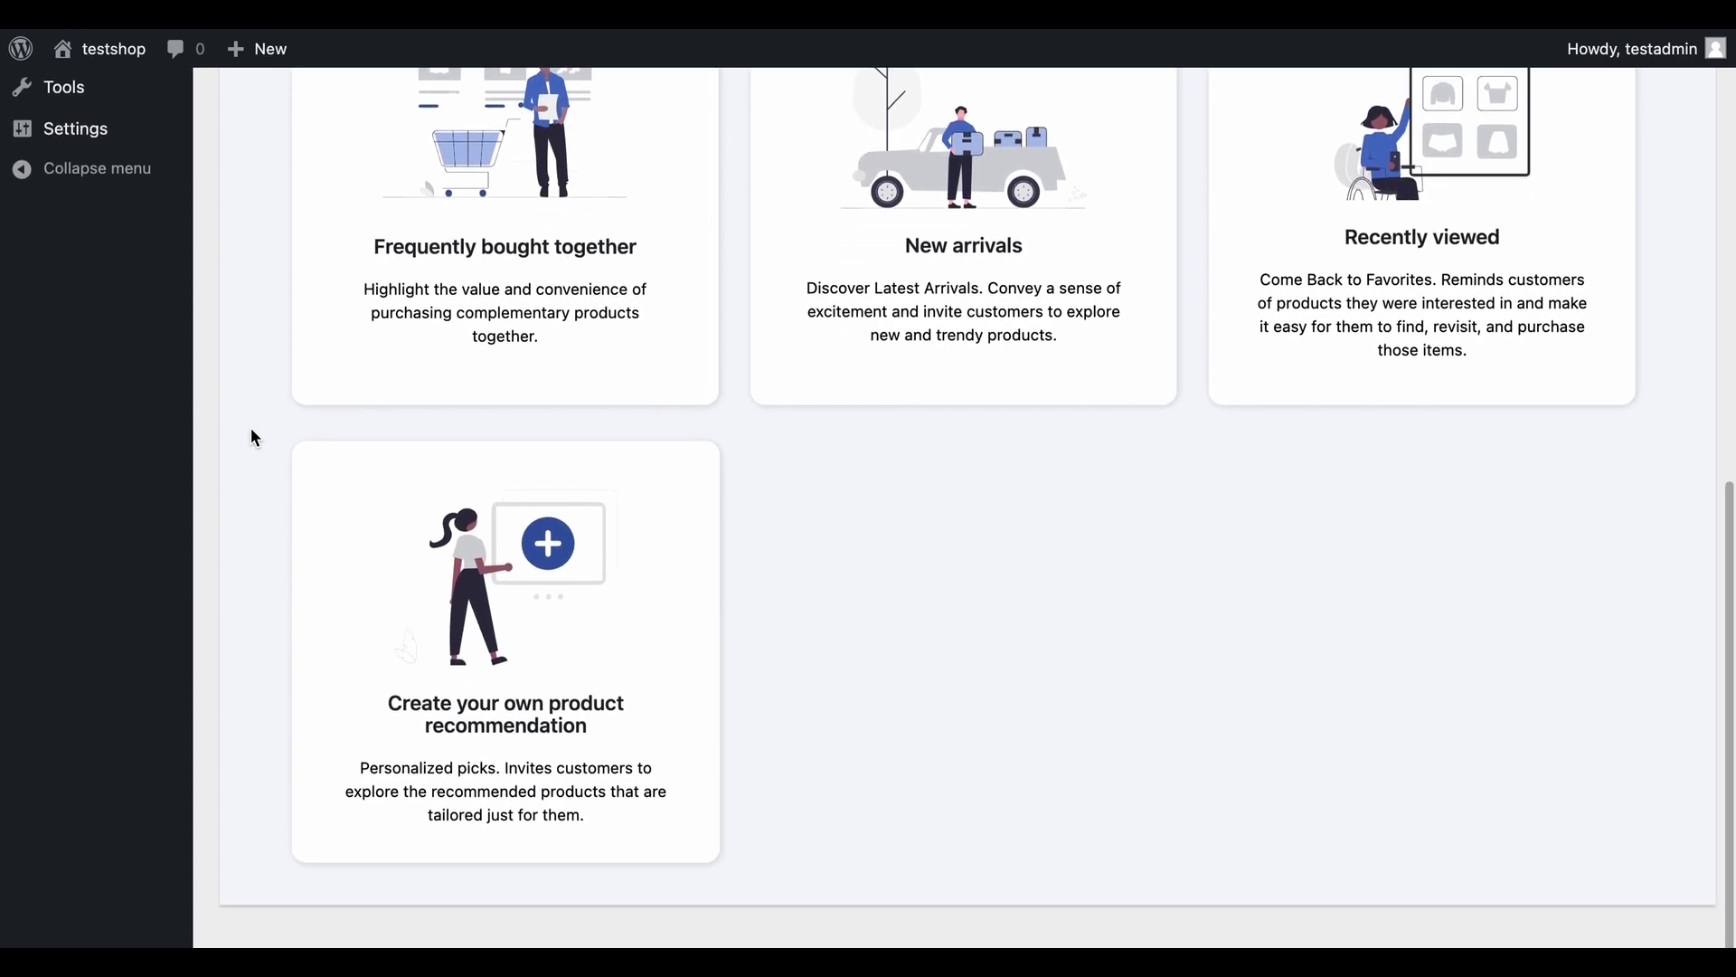
left_click(493, 692)
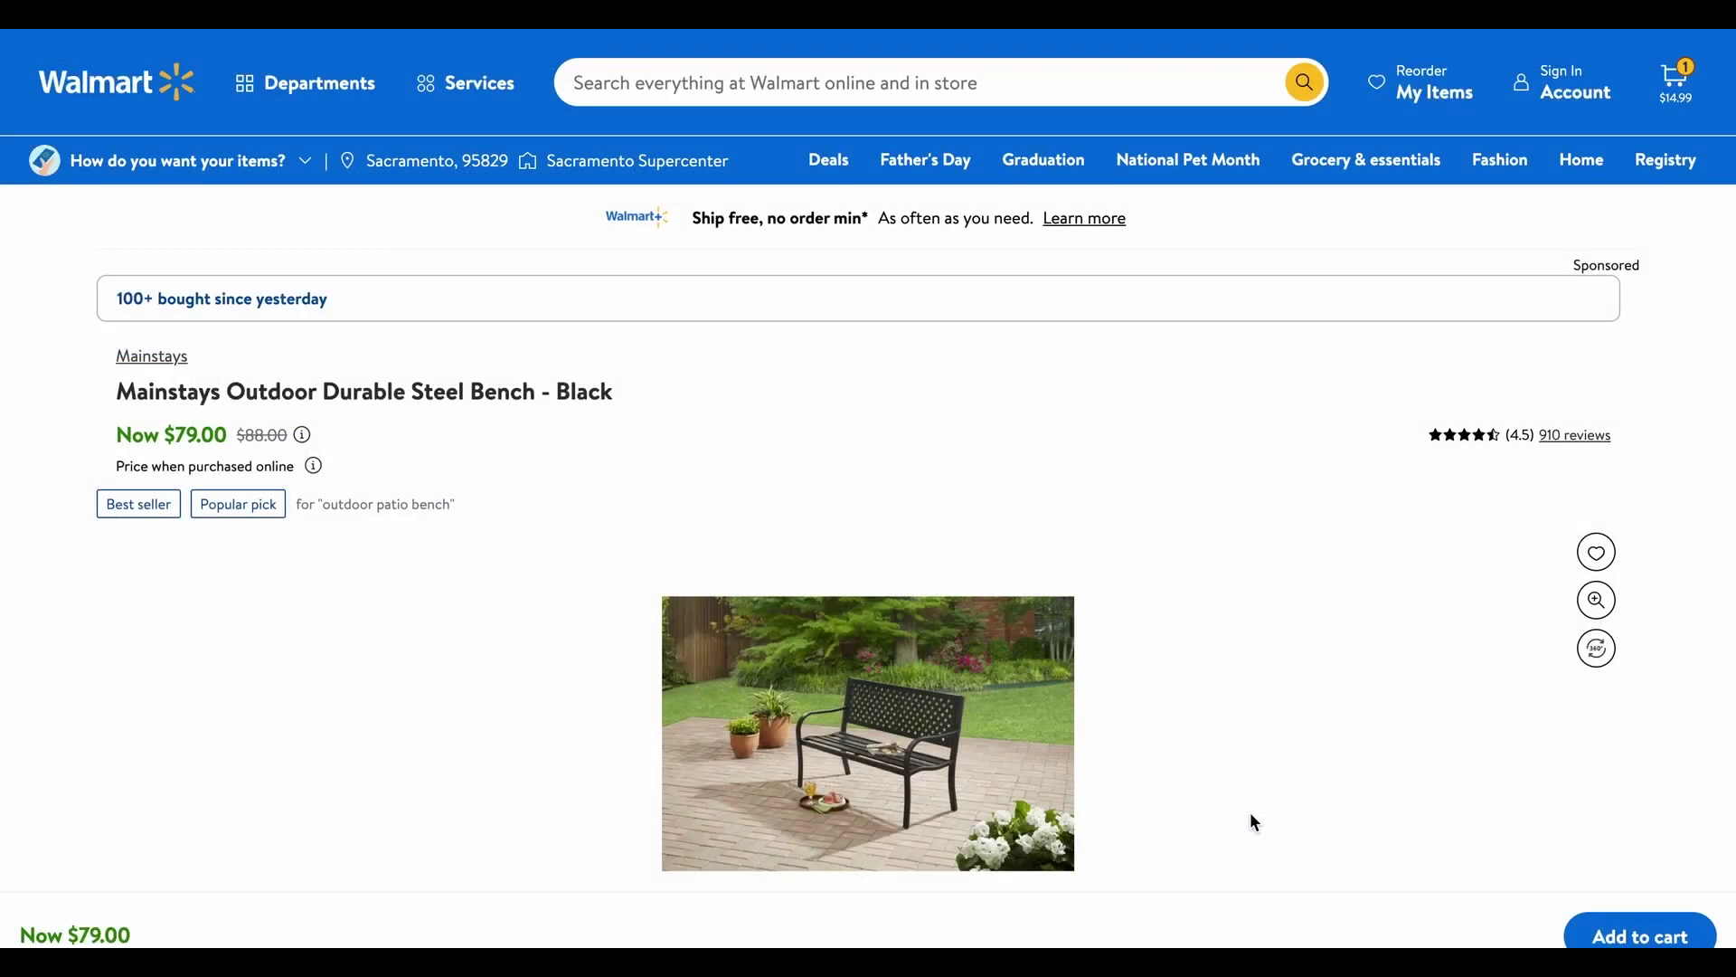
- Scroll the Walmart steel bench page down to the 'Similar items you might like' carousel
scroll(1250, 814, "down", 9)
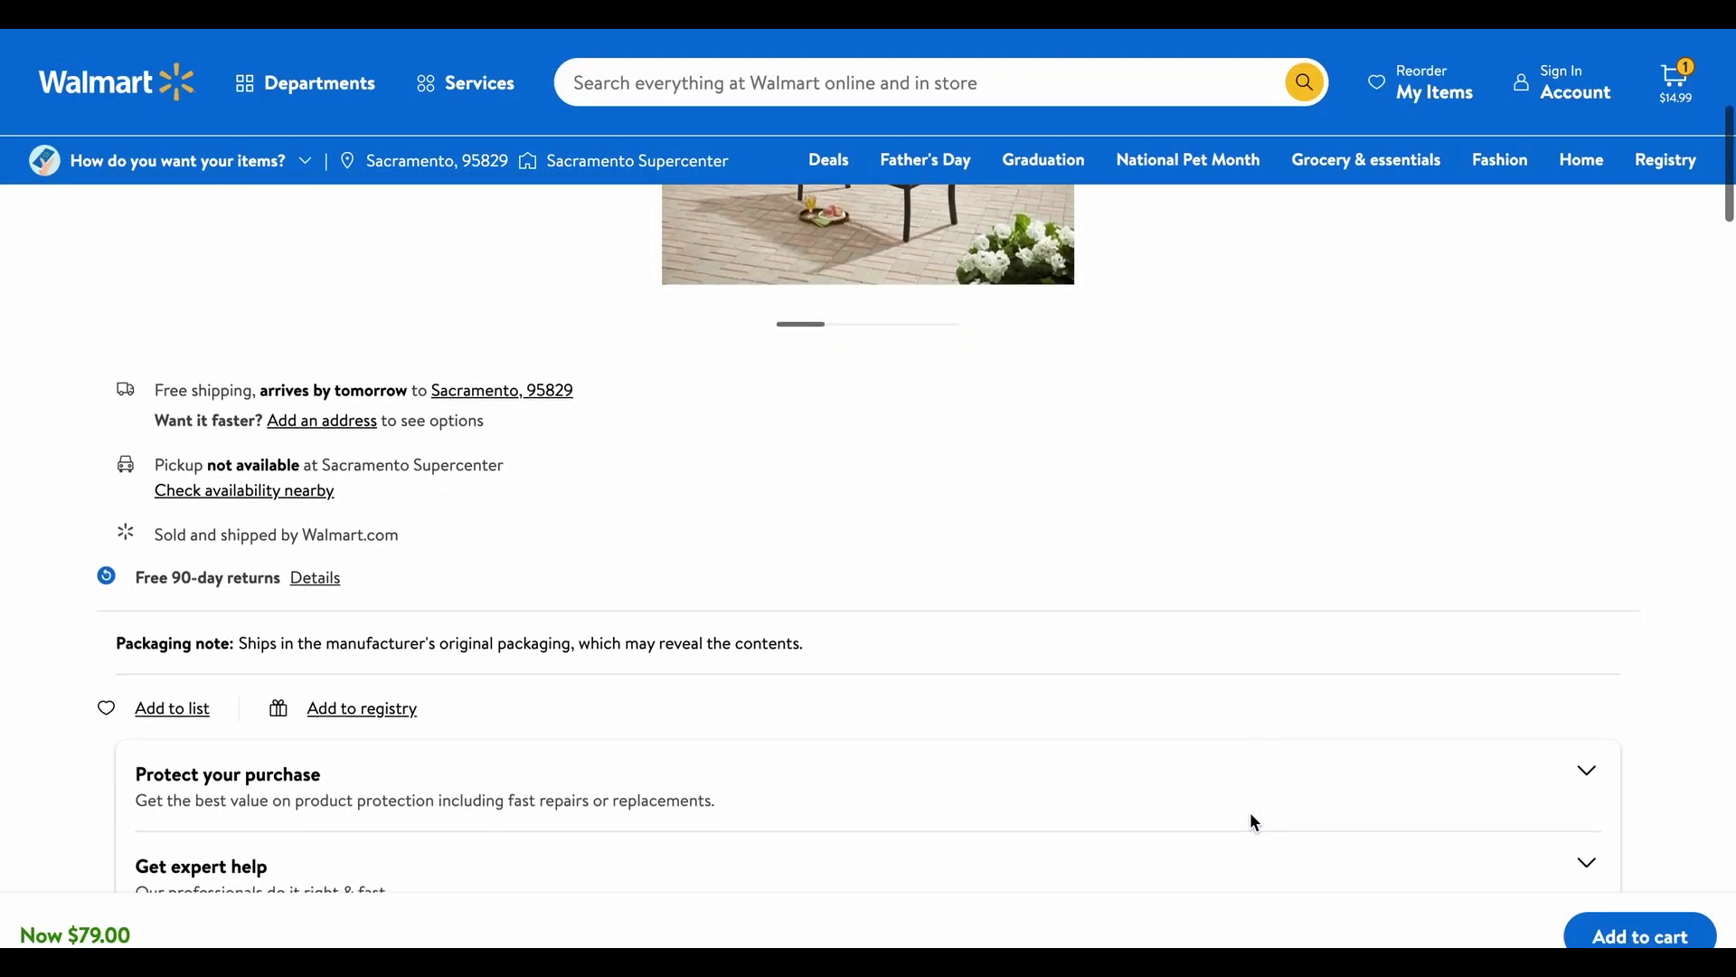
scroll(1254, 822, "down", 6)
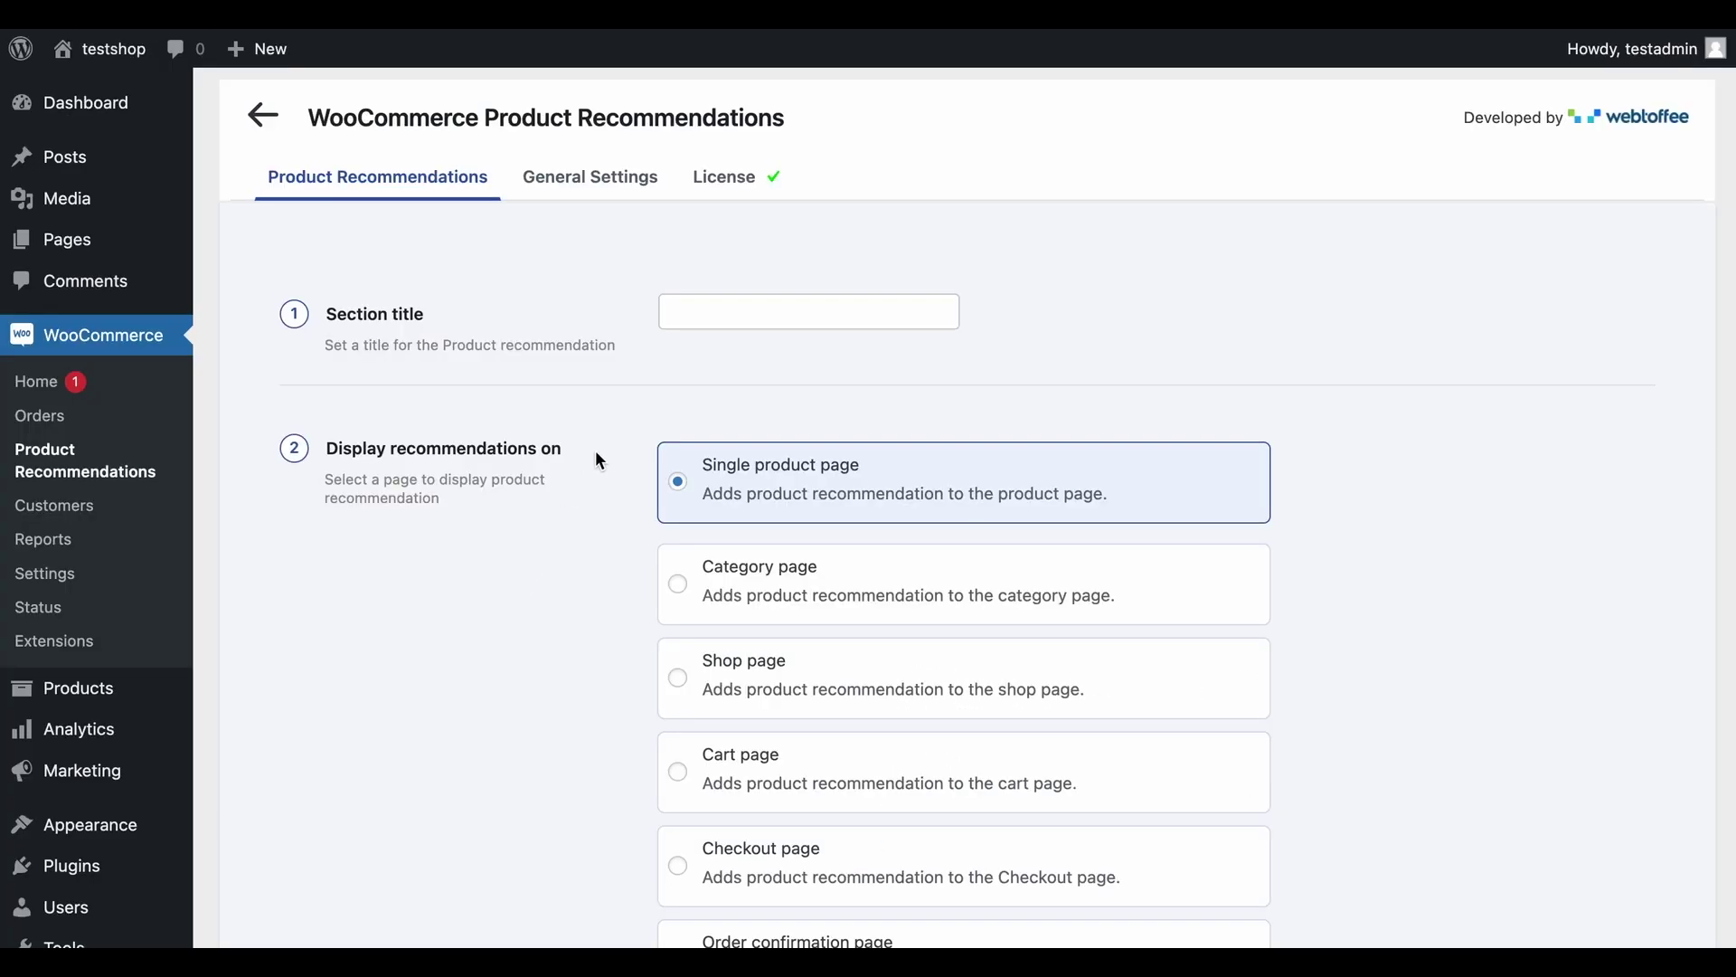
- Title the section 'Explore More Trends' and place it above the product description
left_click(671, 312)
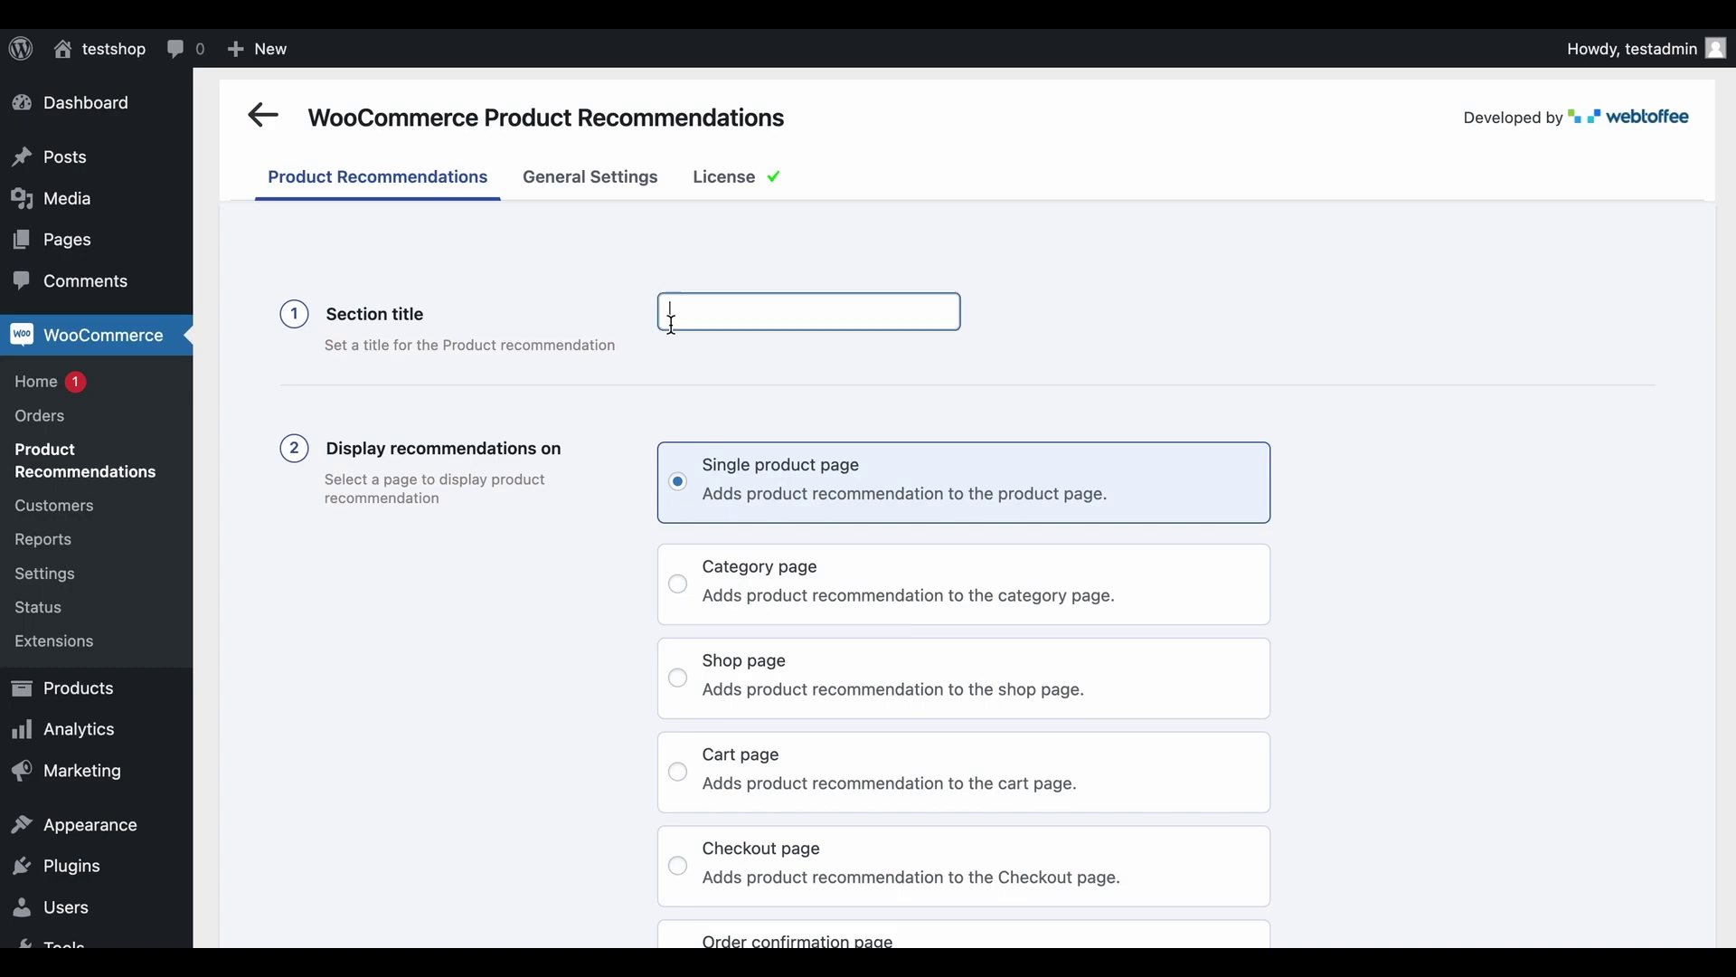
type("Explore More Trends")
left_click(687, 371)
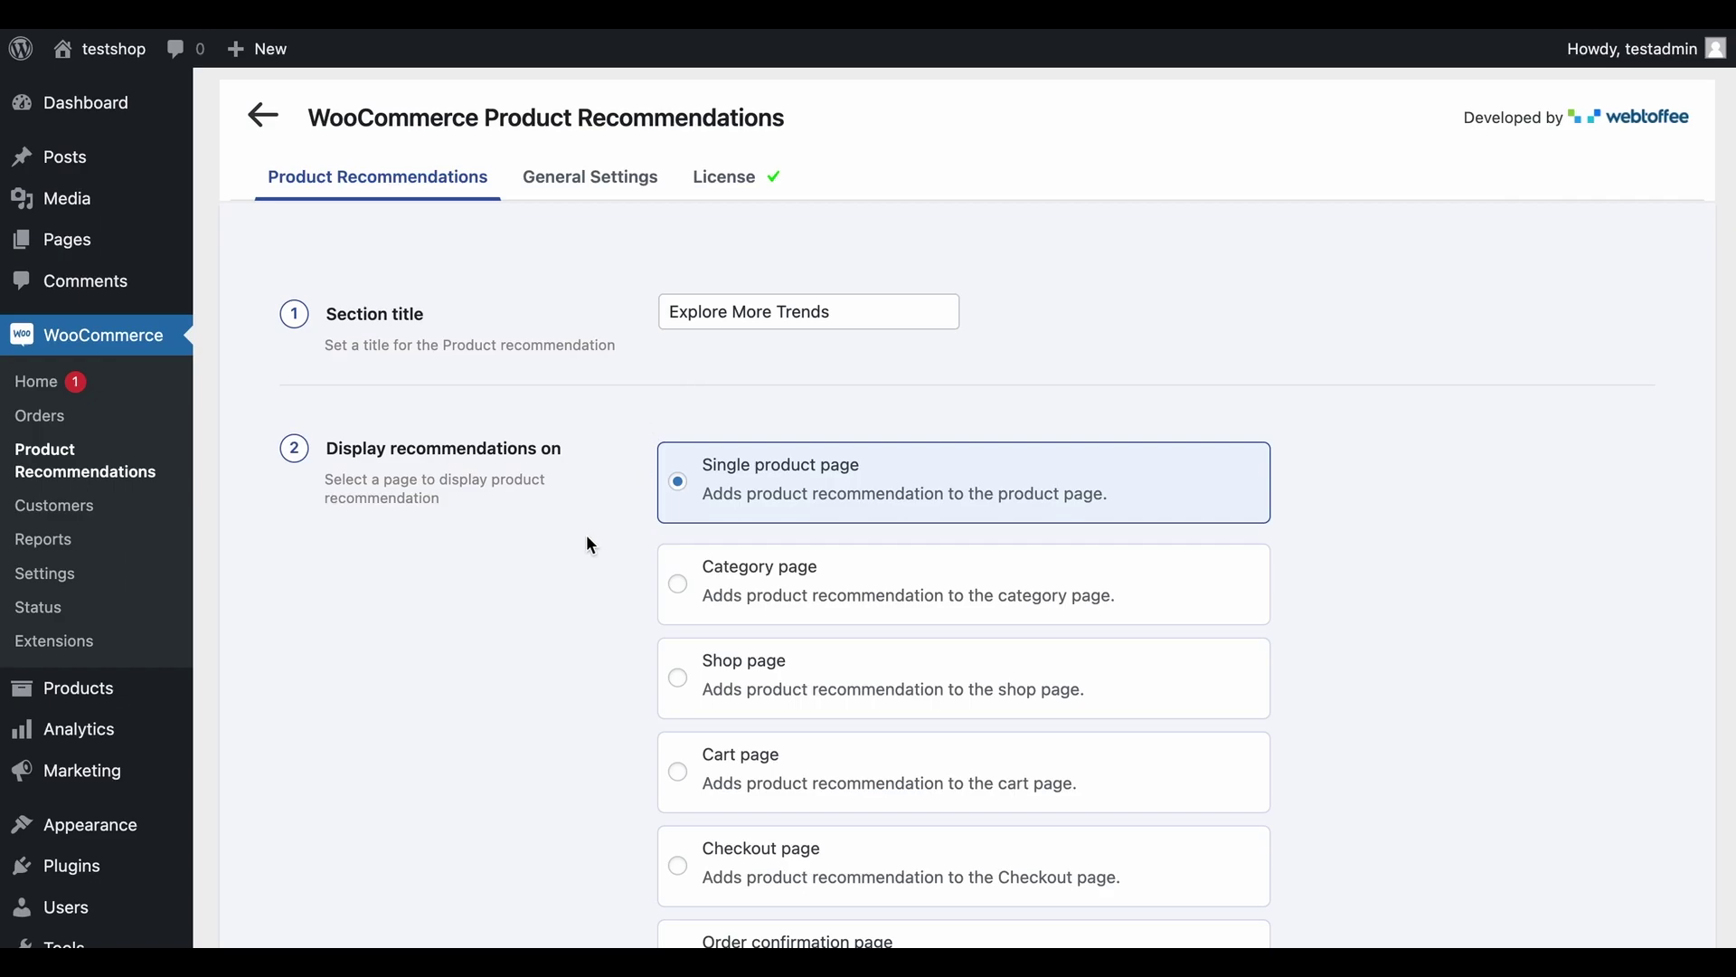
scroll(588, 538, "down", 5)
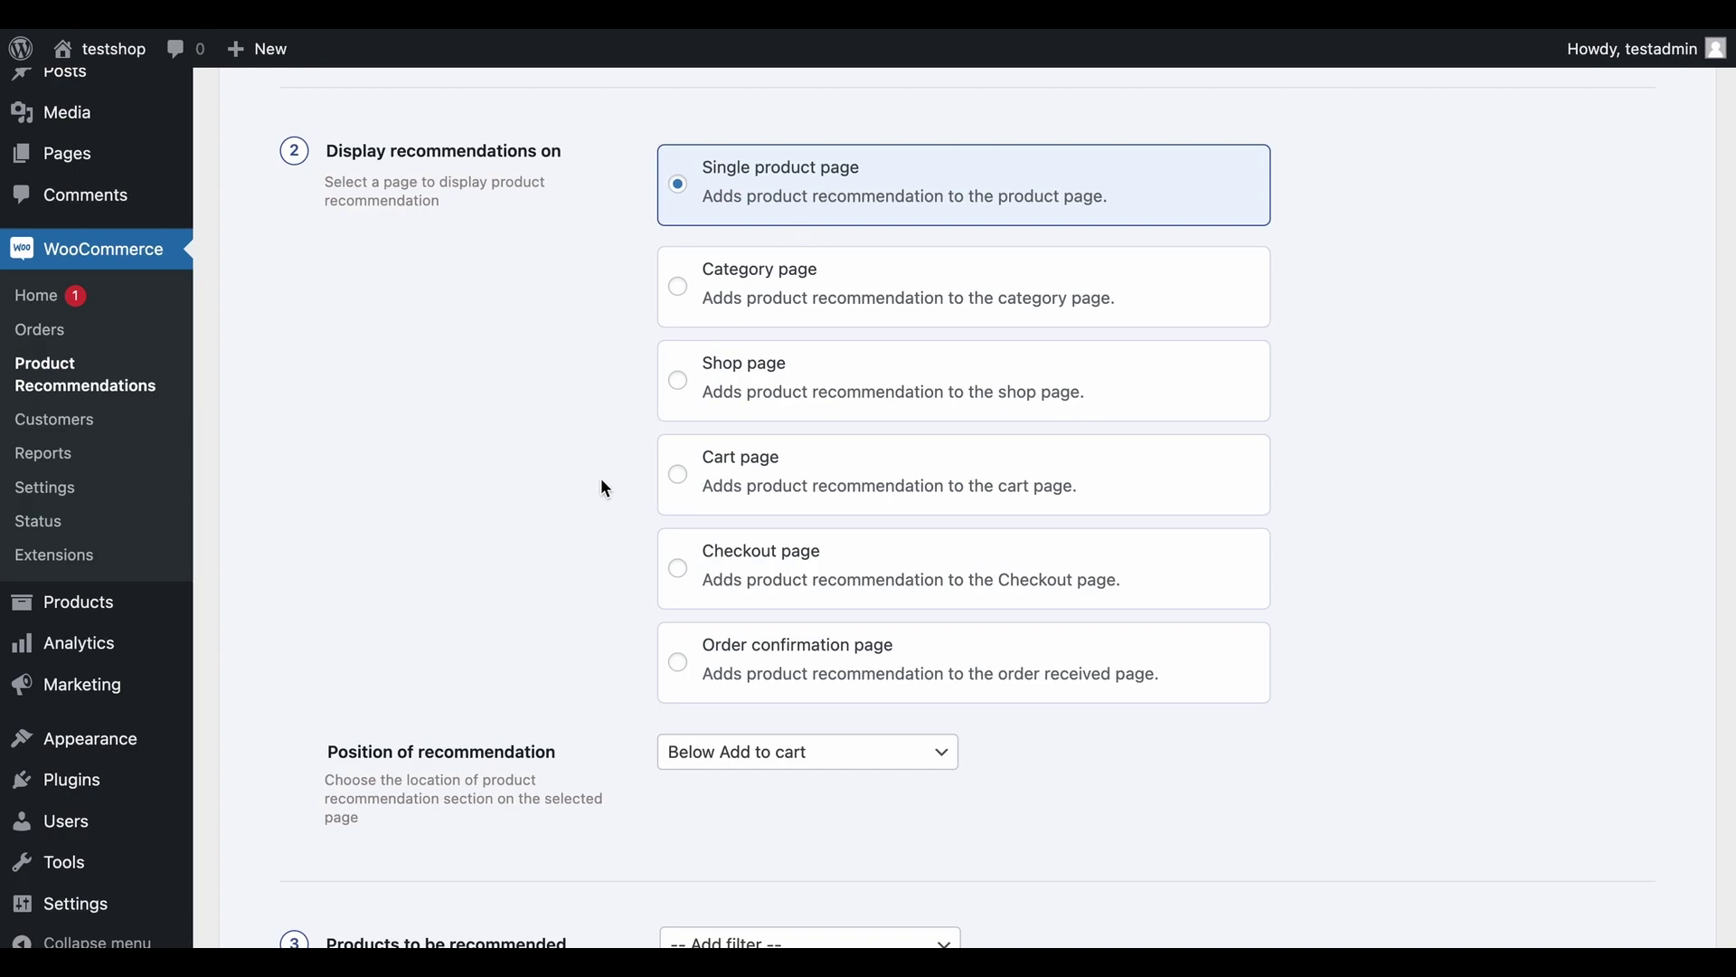
scroll(600, 479, "down", 4)
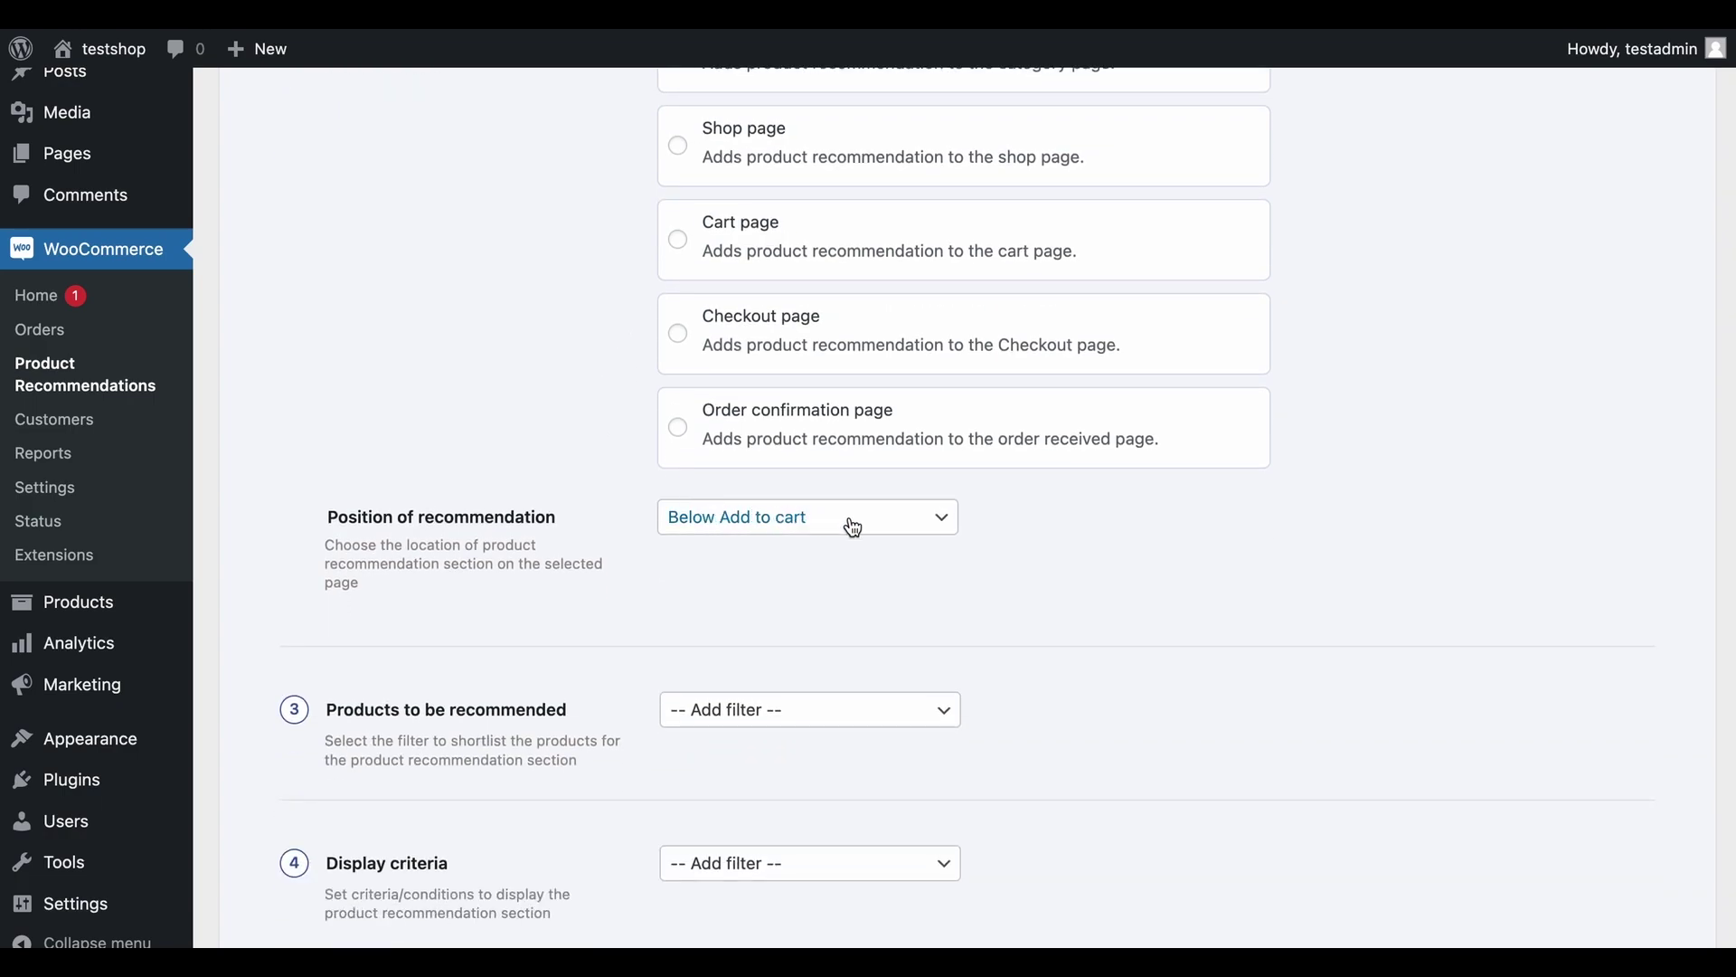
left_click(853, 527)
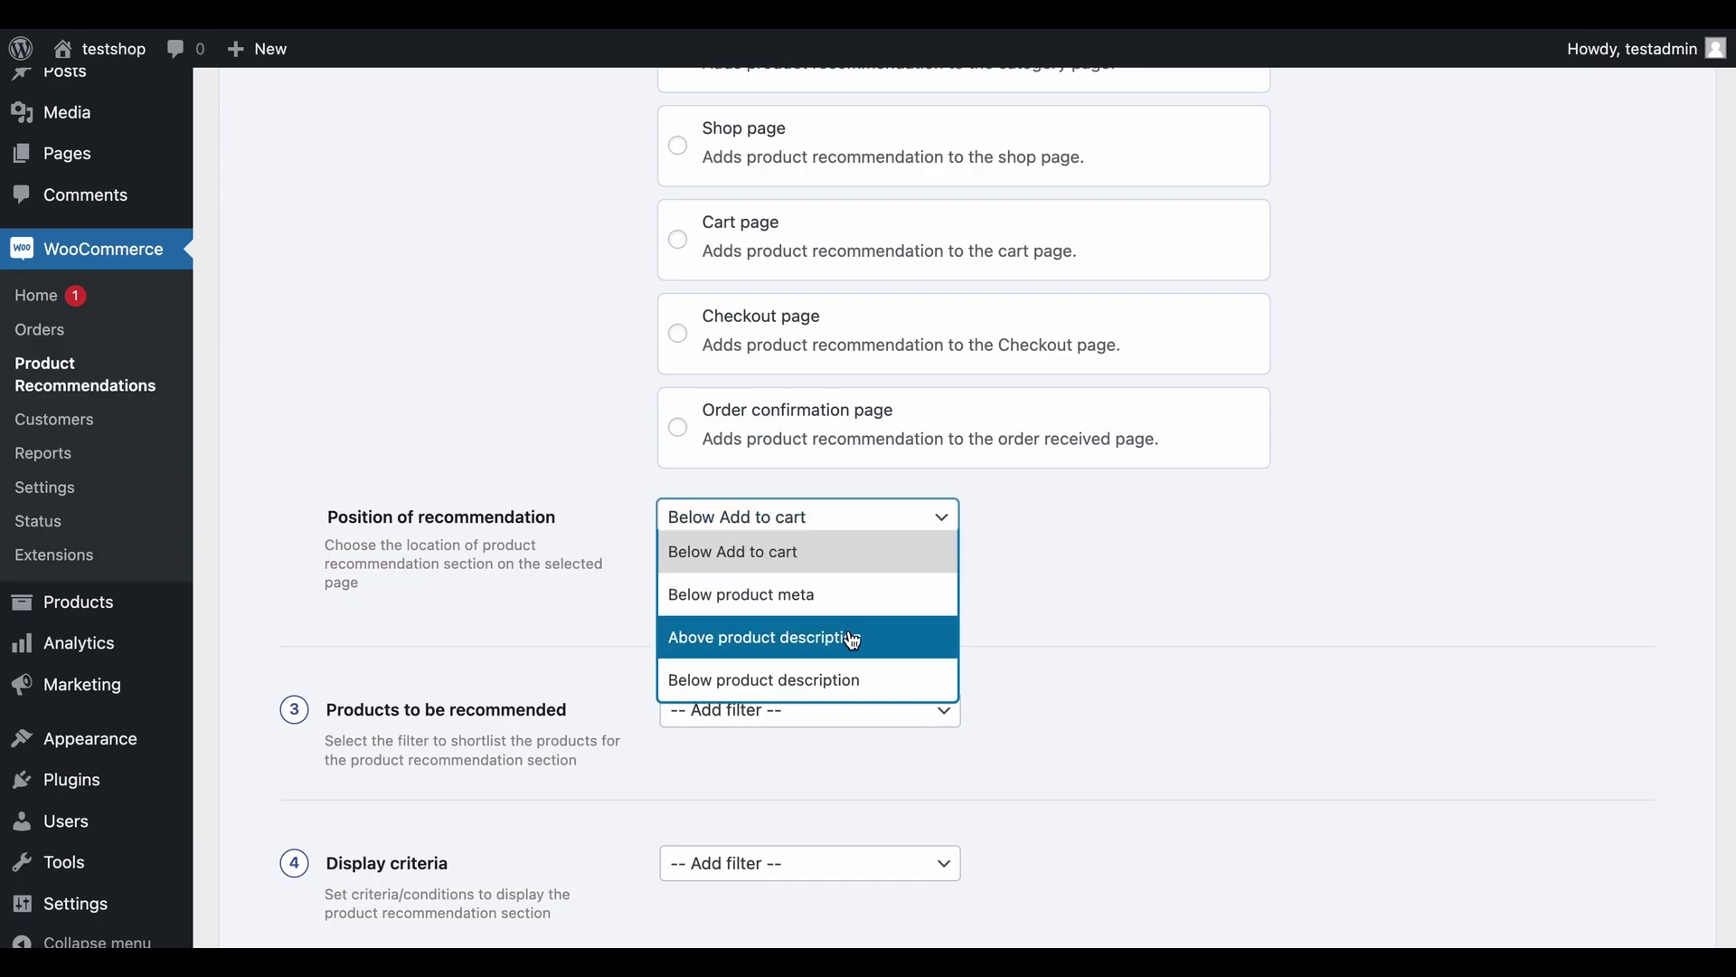
left_click(887, 640)
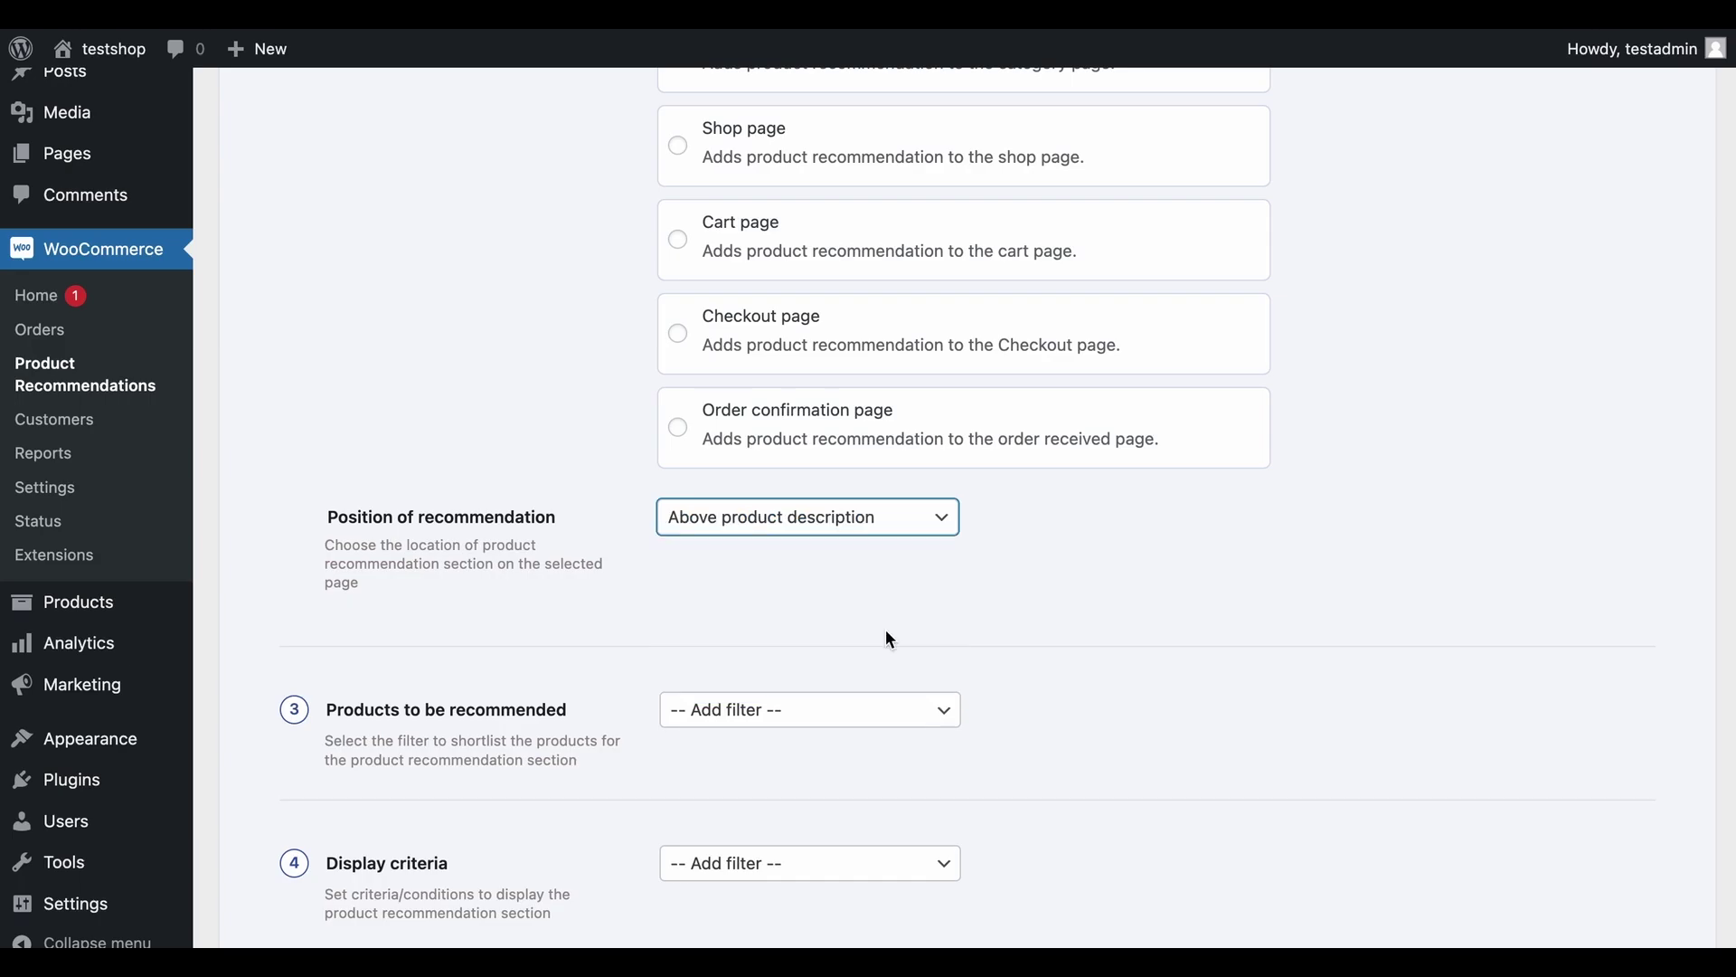
- Add filters for the current product's category and tag, matching any
scroll(889, 637, "down", 5)
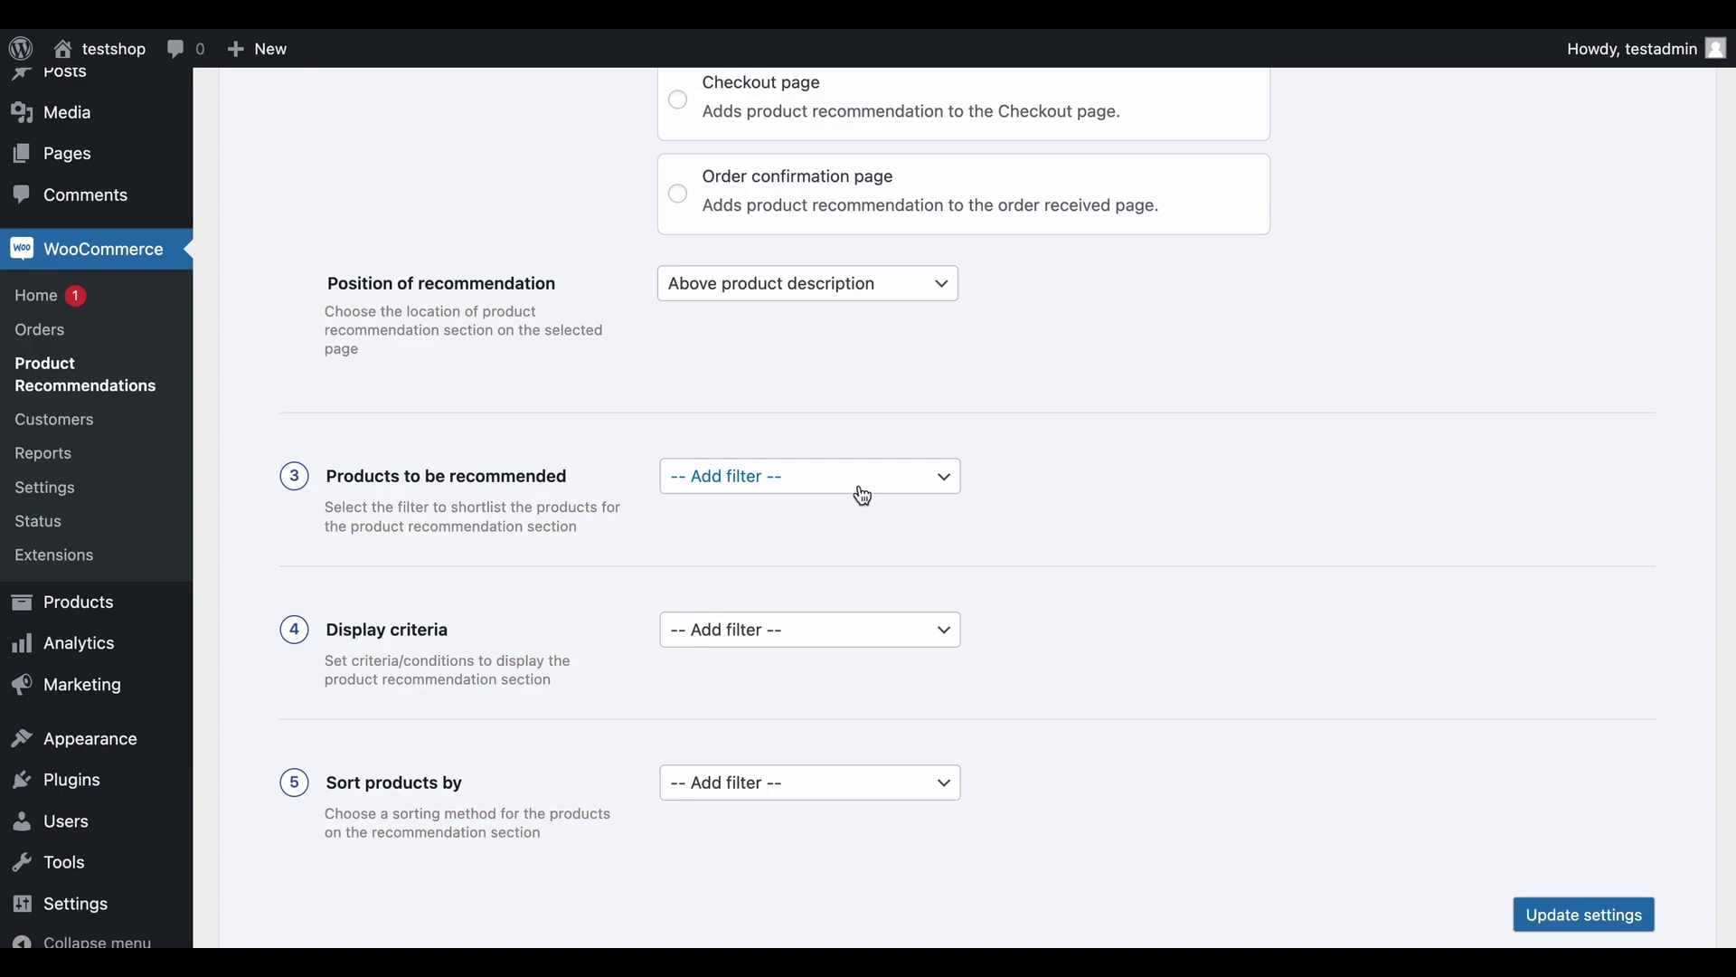
left_click(862, 491)
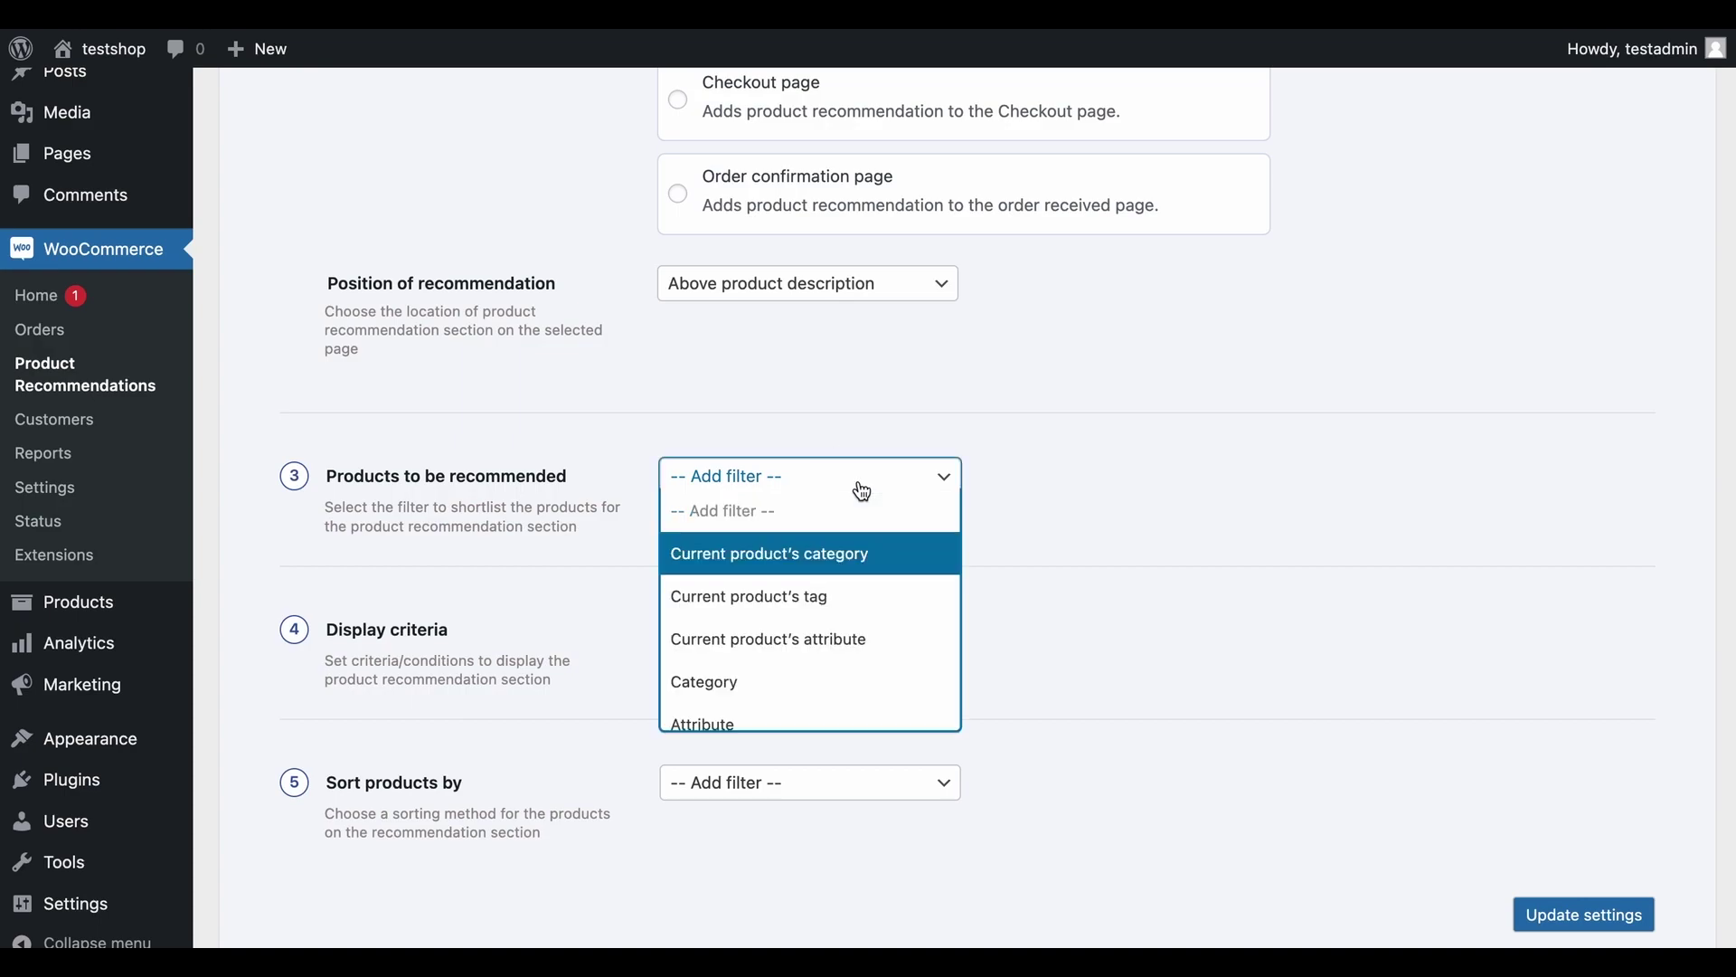
left_click(864, 553)
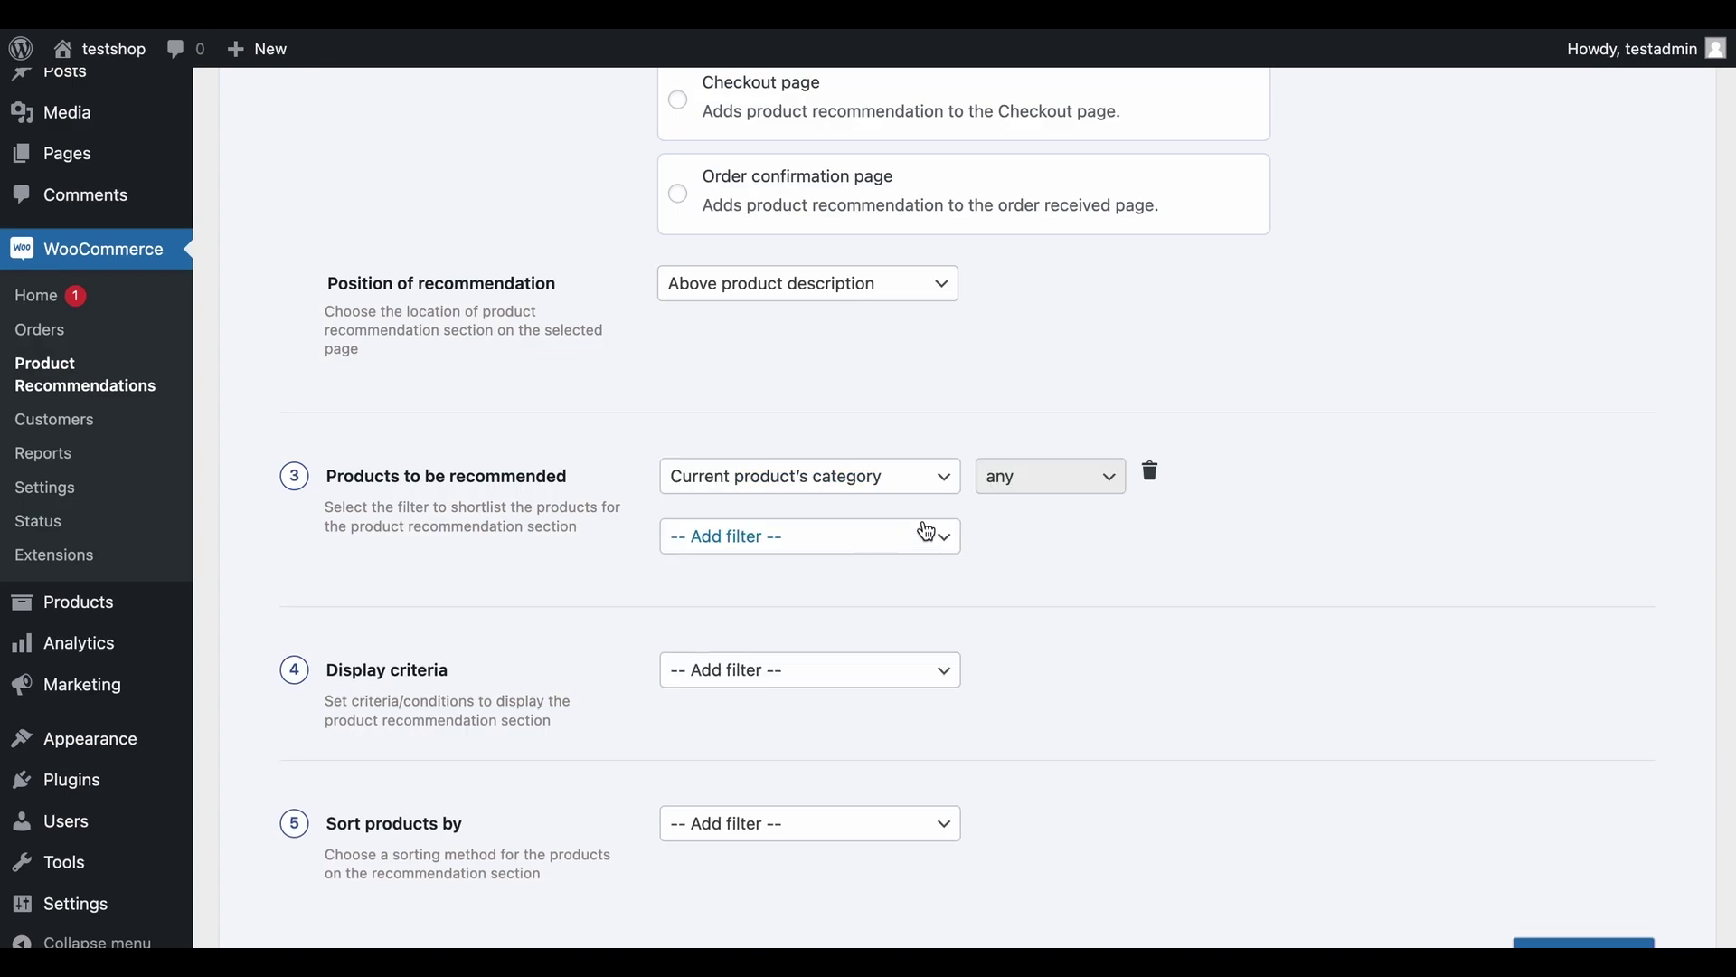
left_click(1035, 486)
left_click(927, 537)
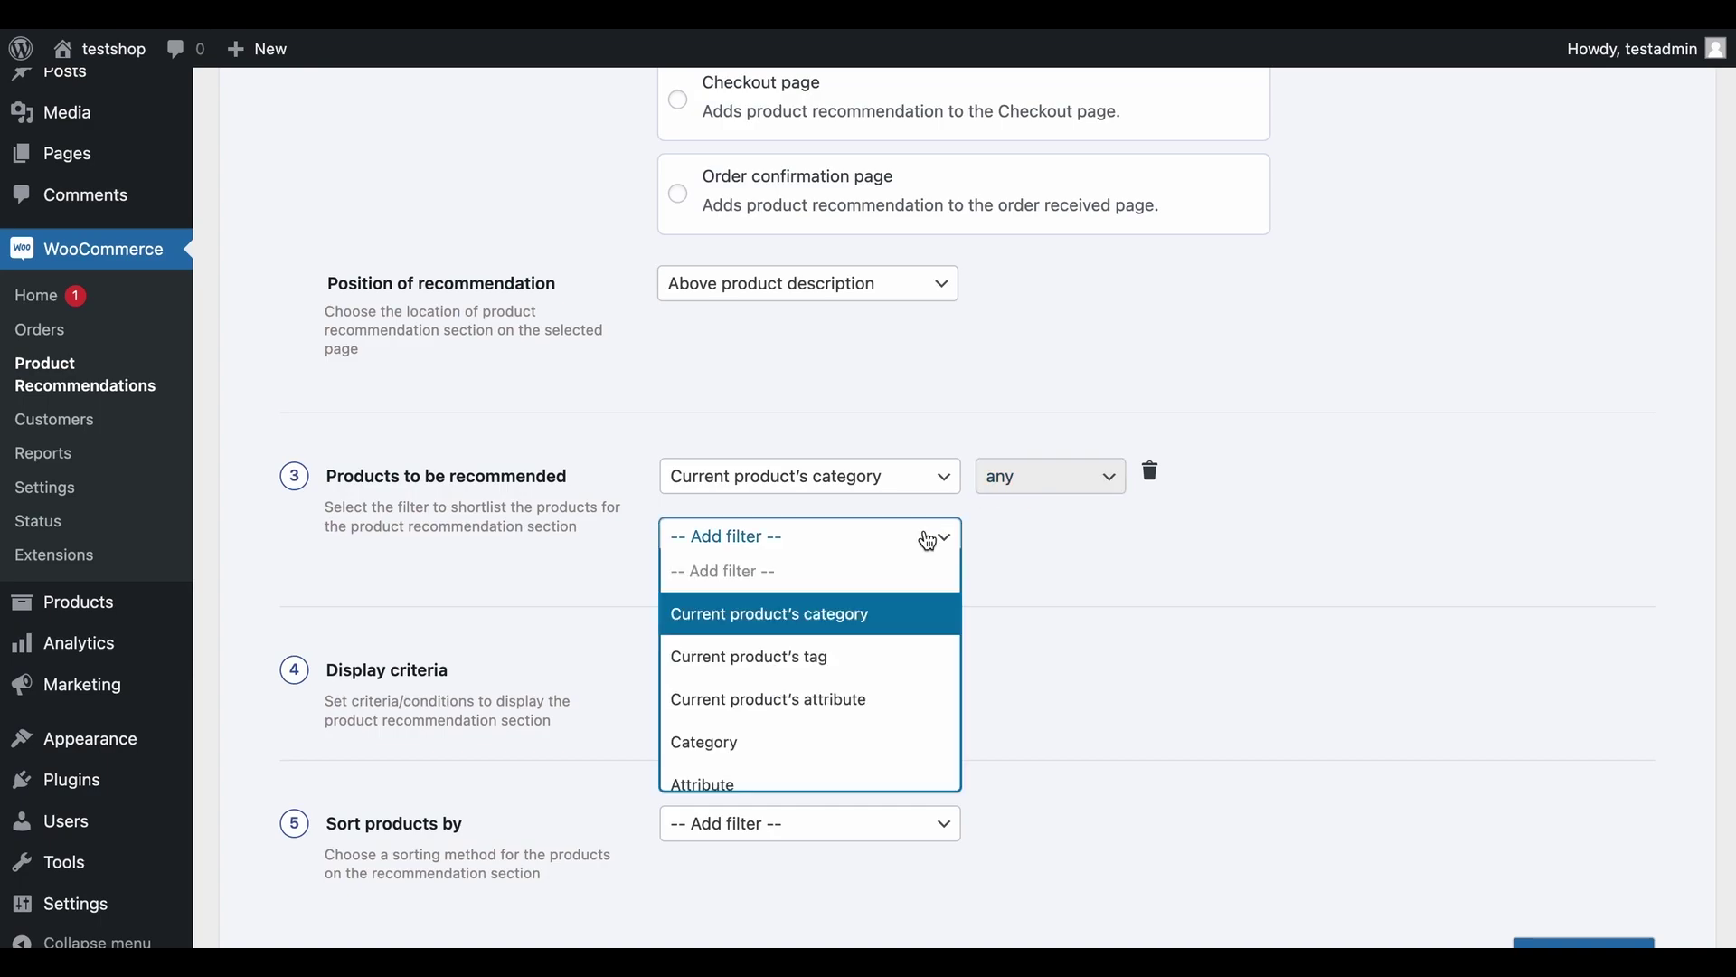
left_click(915, 657)
left_click(1045, 547)
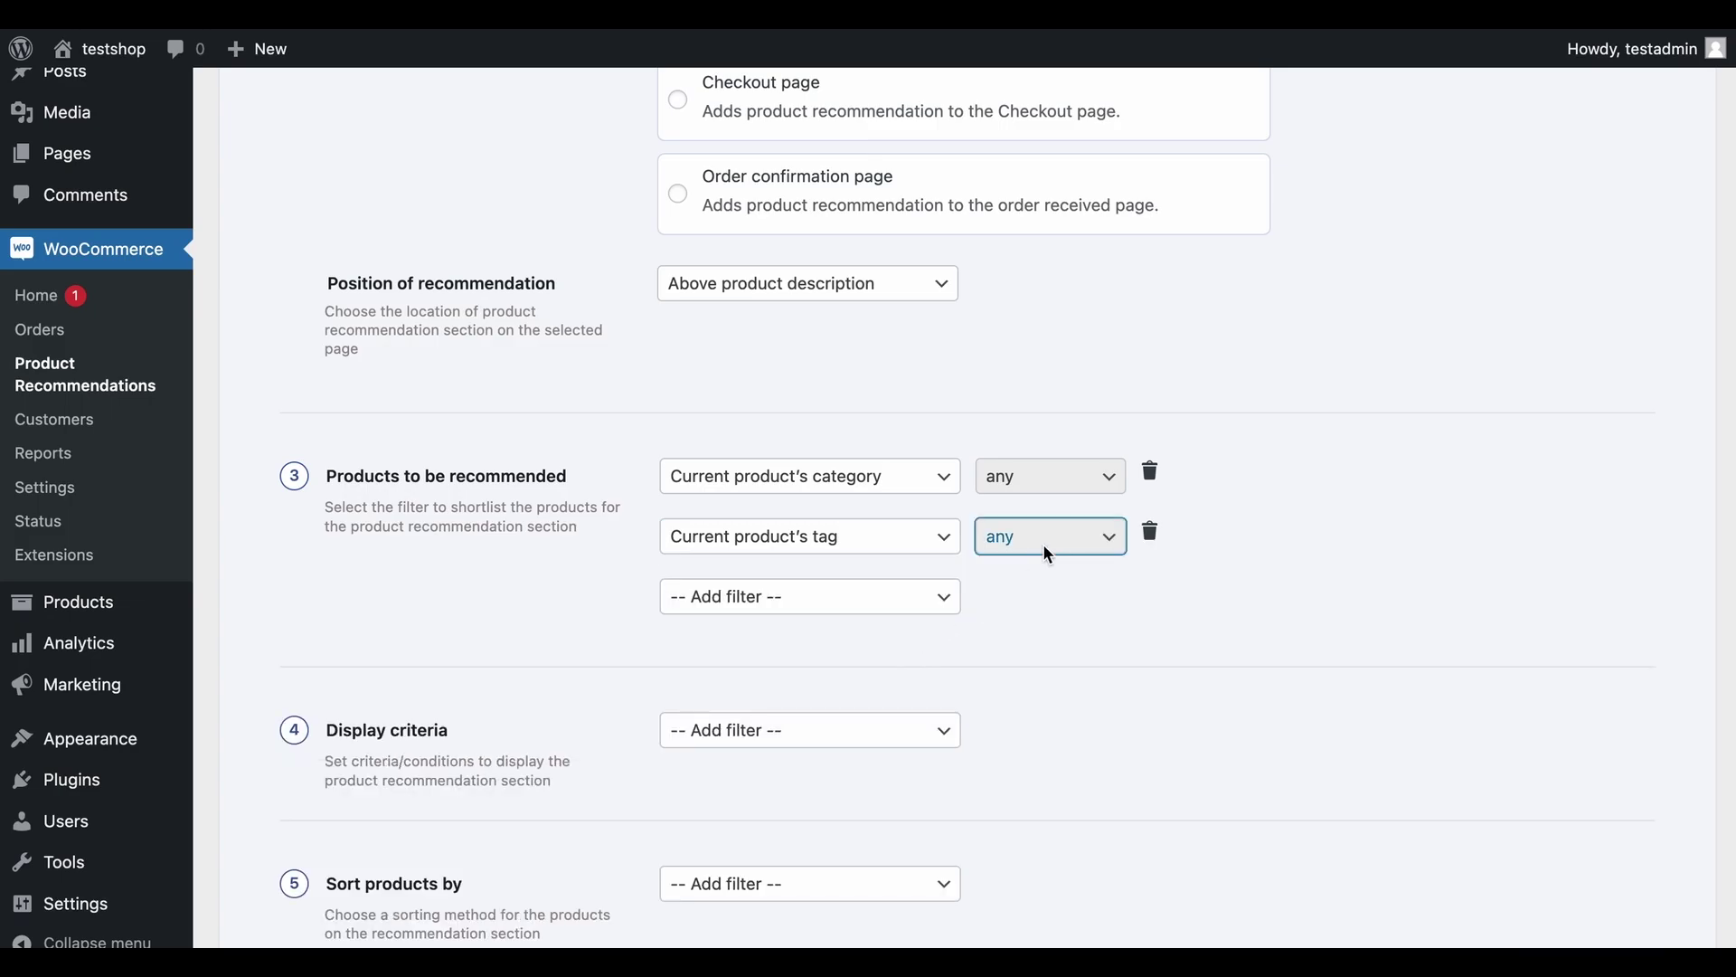
- Add a Relative price filter set to Greater than 10%
left_click(923, 606)
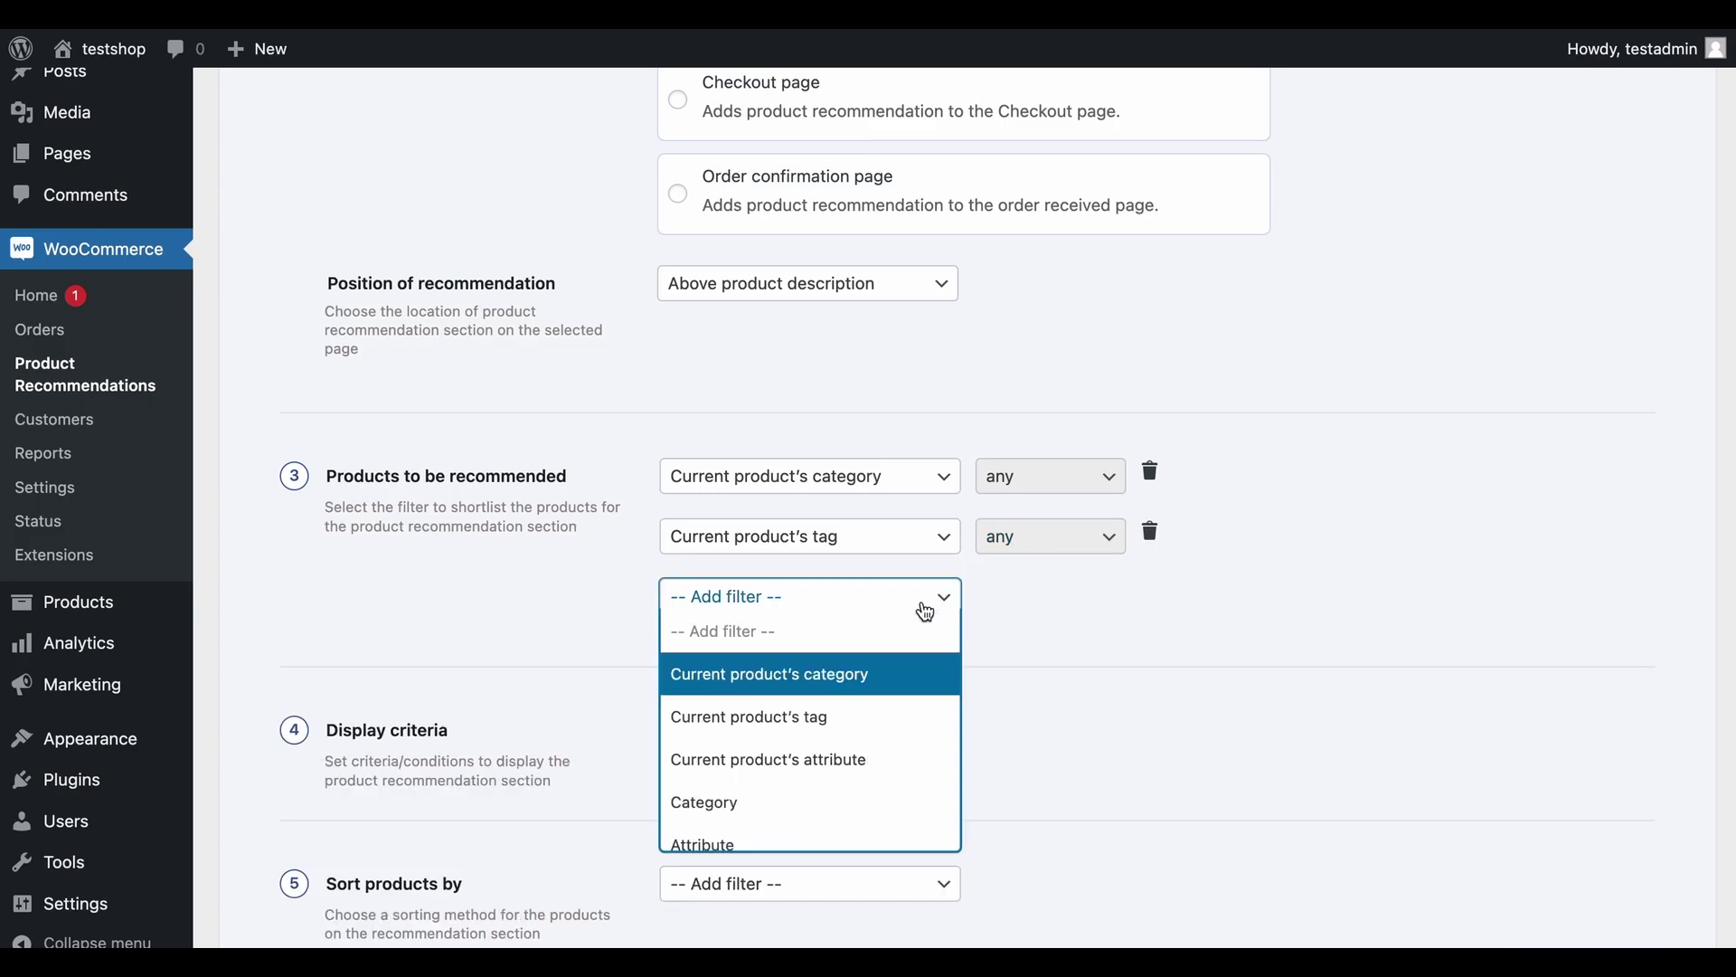
left_click(898, 758)
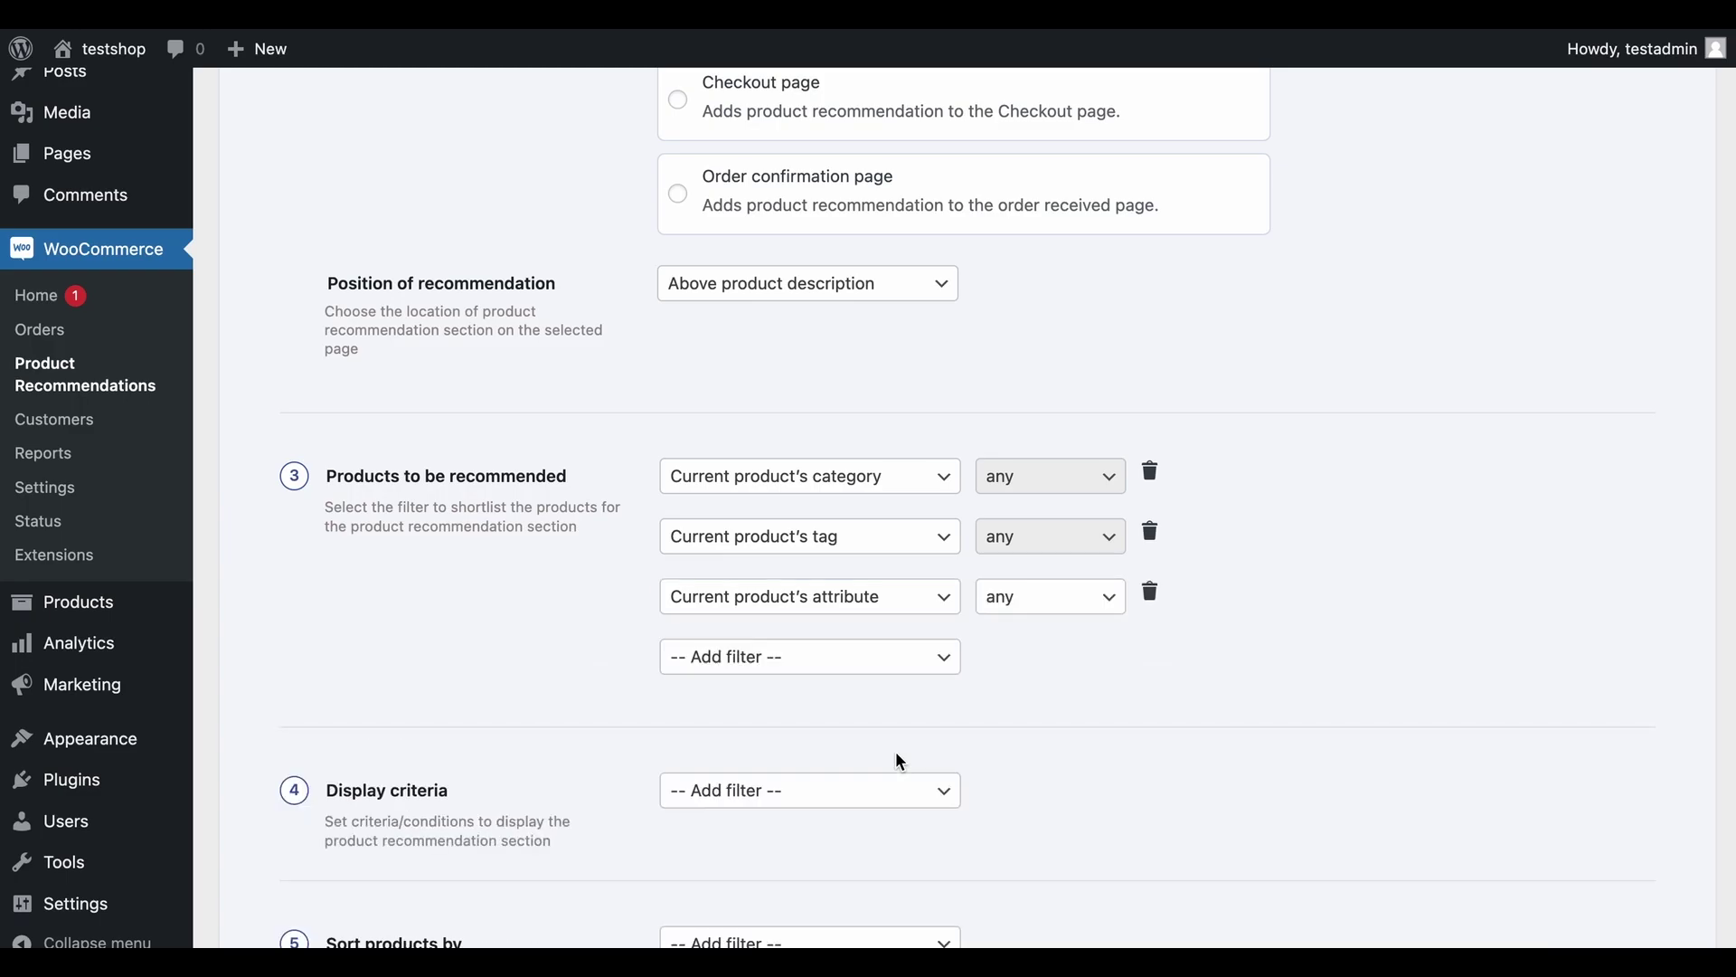
left_click(1149, 592)
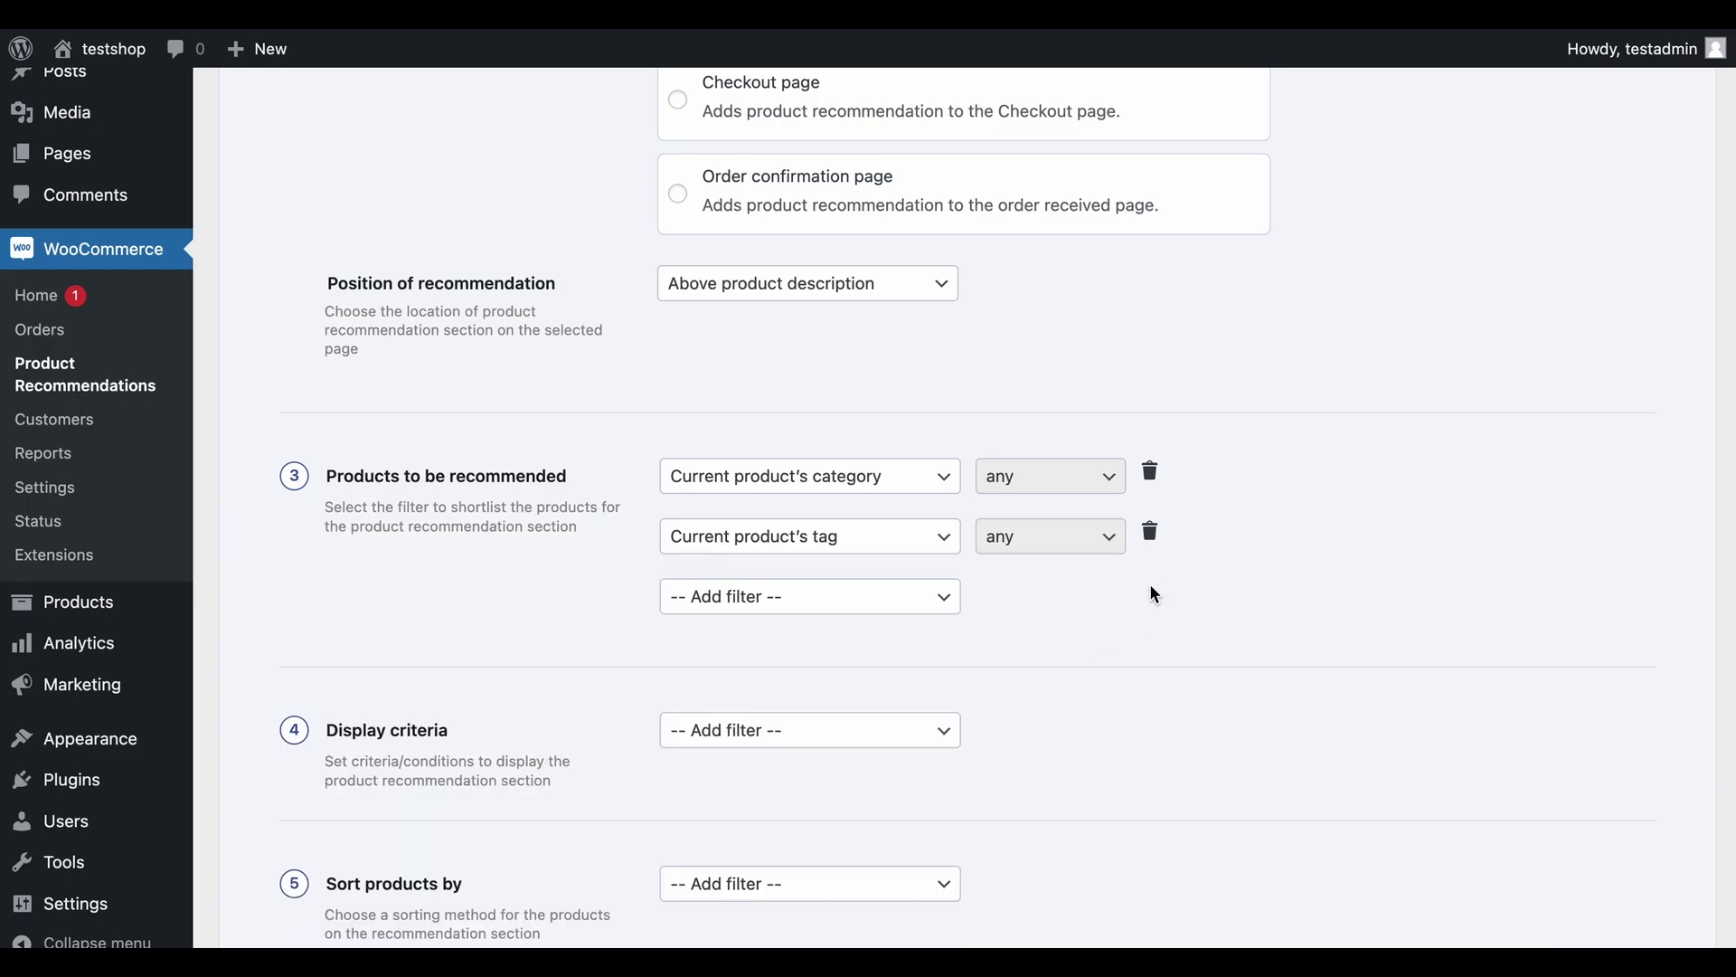
left_click(941, 602)
scroll(910, 696, "down", 4)
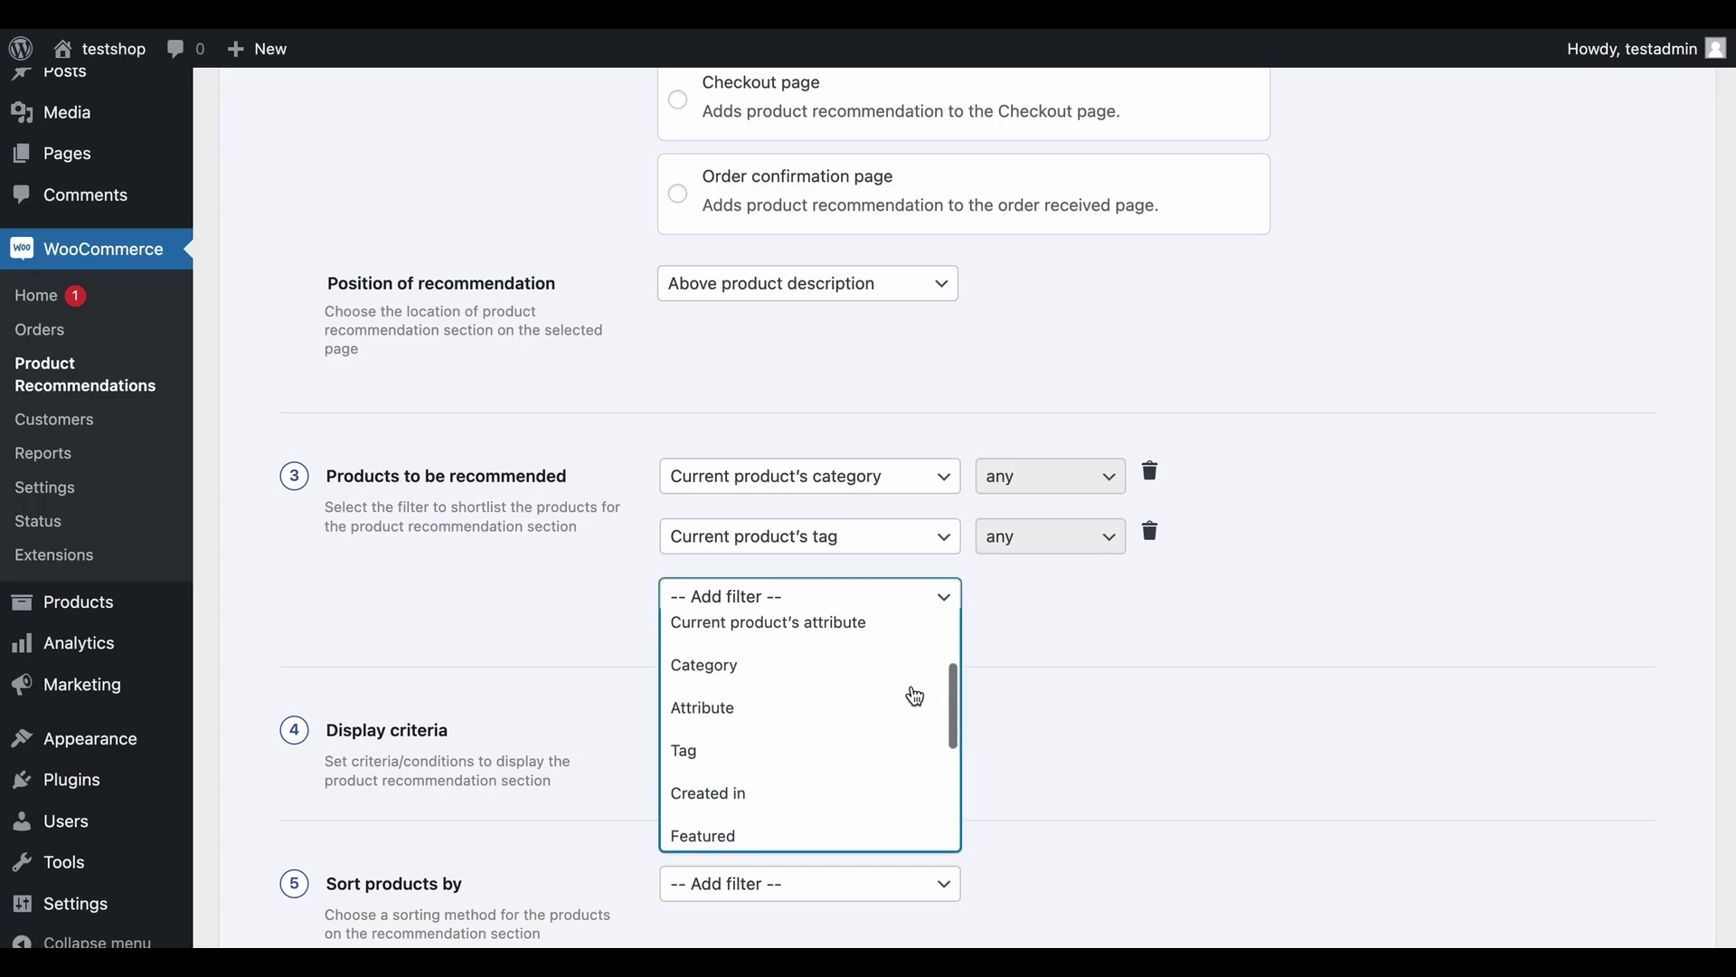
left_click(899, 750)
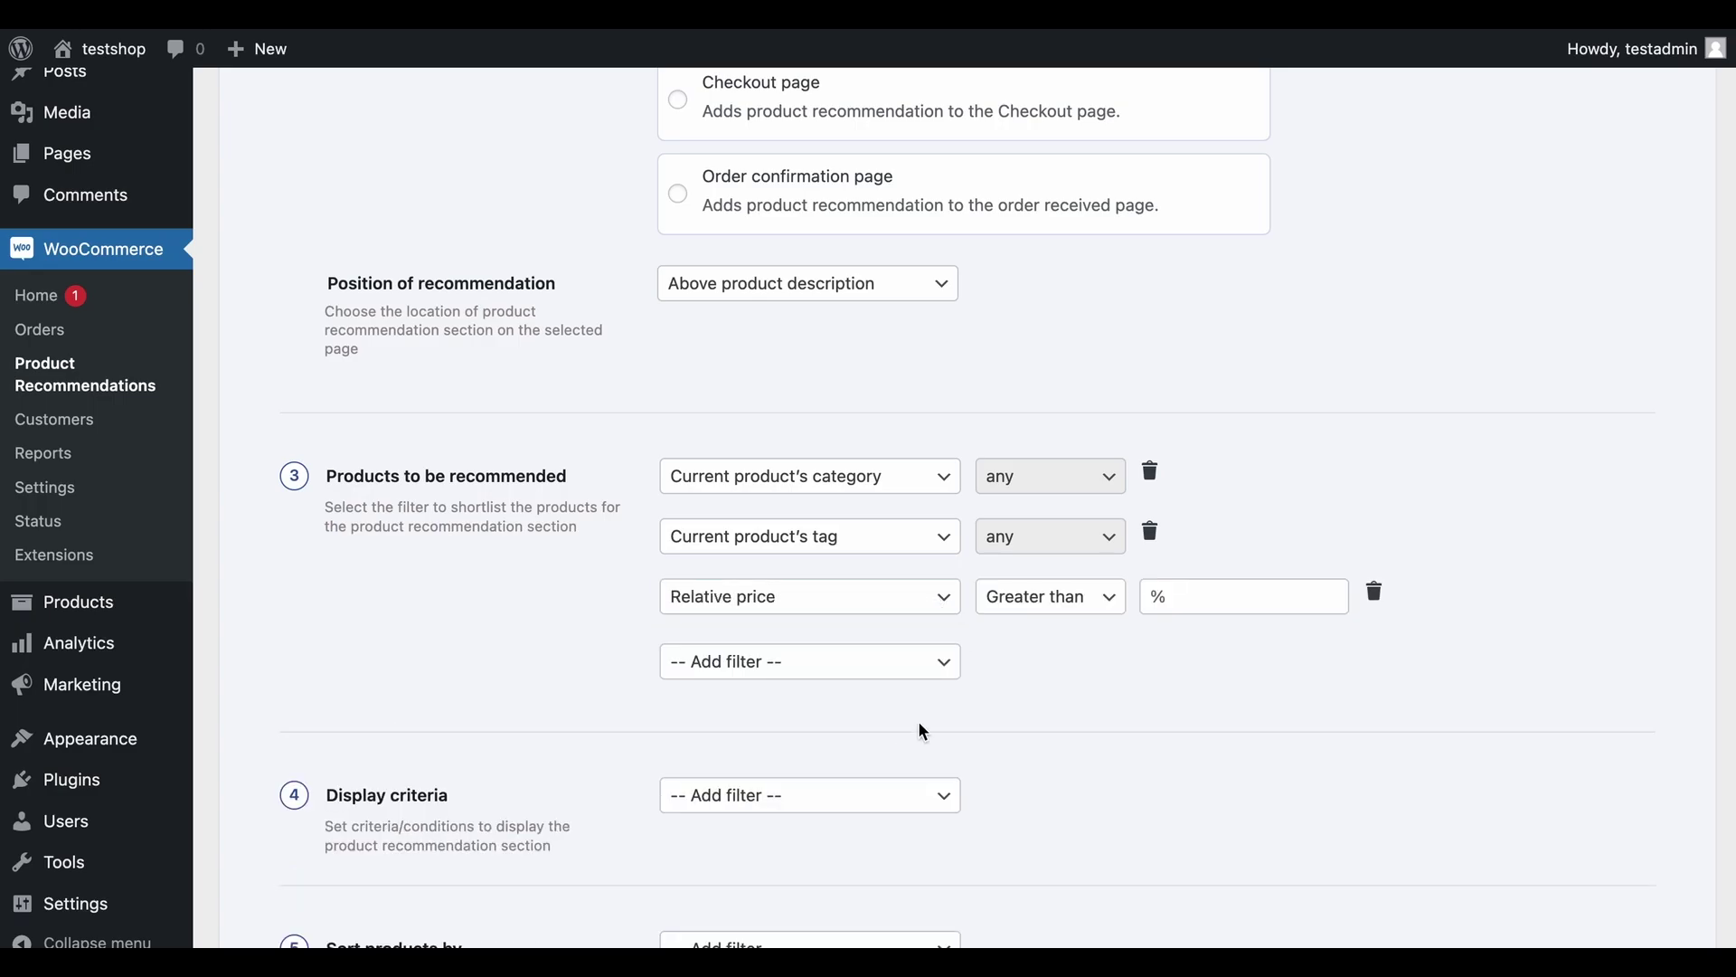
left_click(1110, 607)
left_click(1110, 611)
left_click(1180, 596)
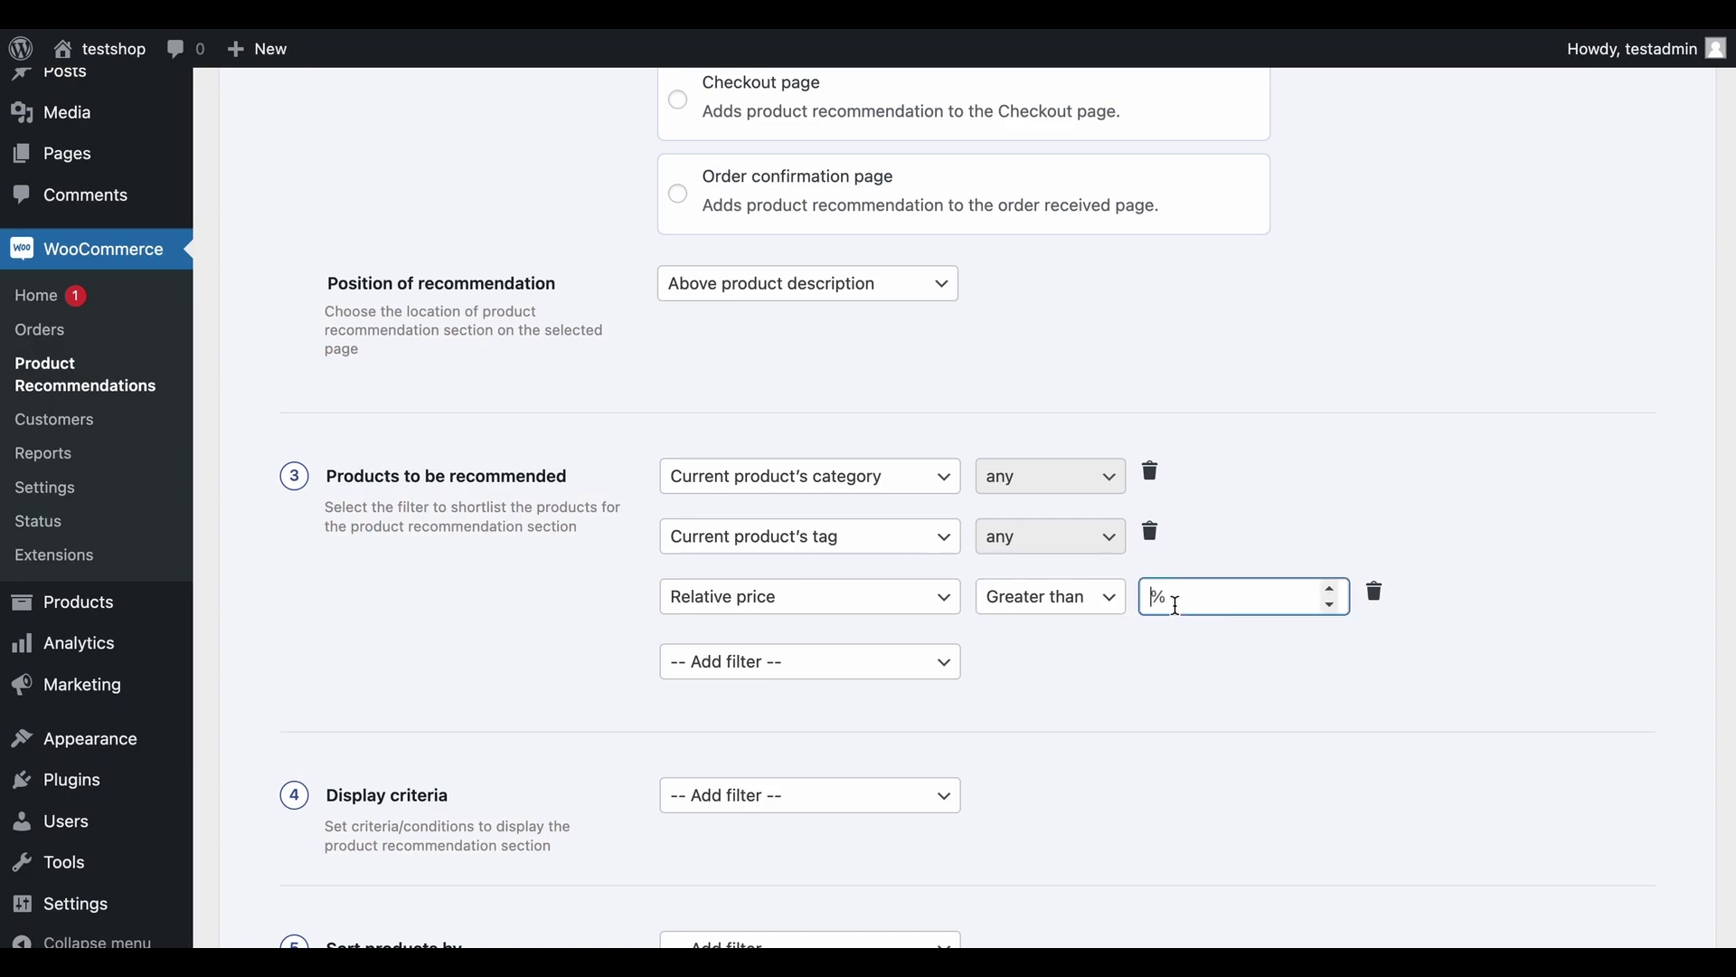
type("10")
left_click(1119, 670)
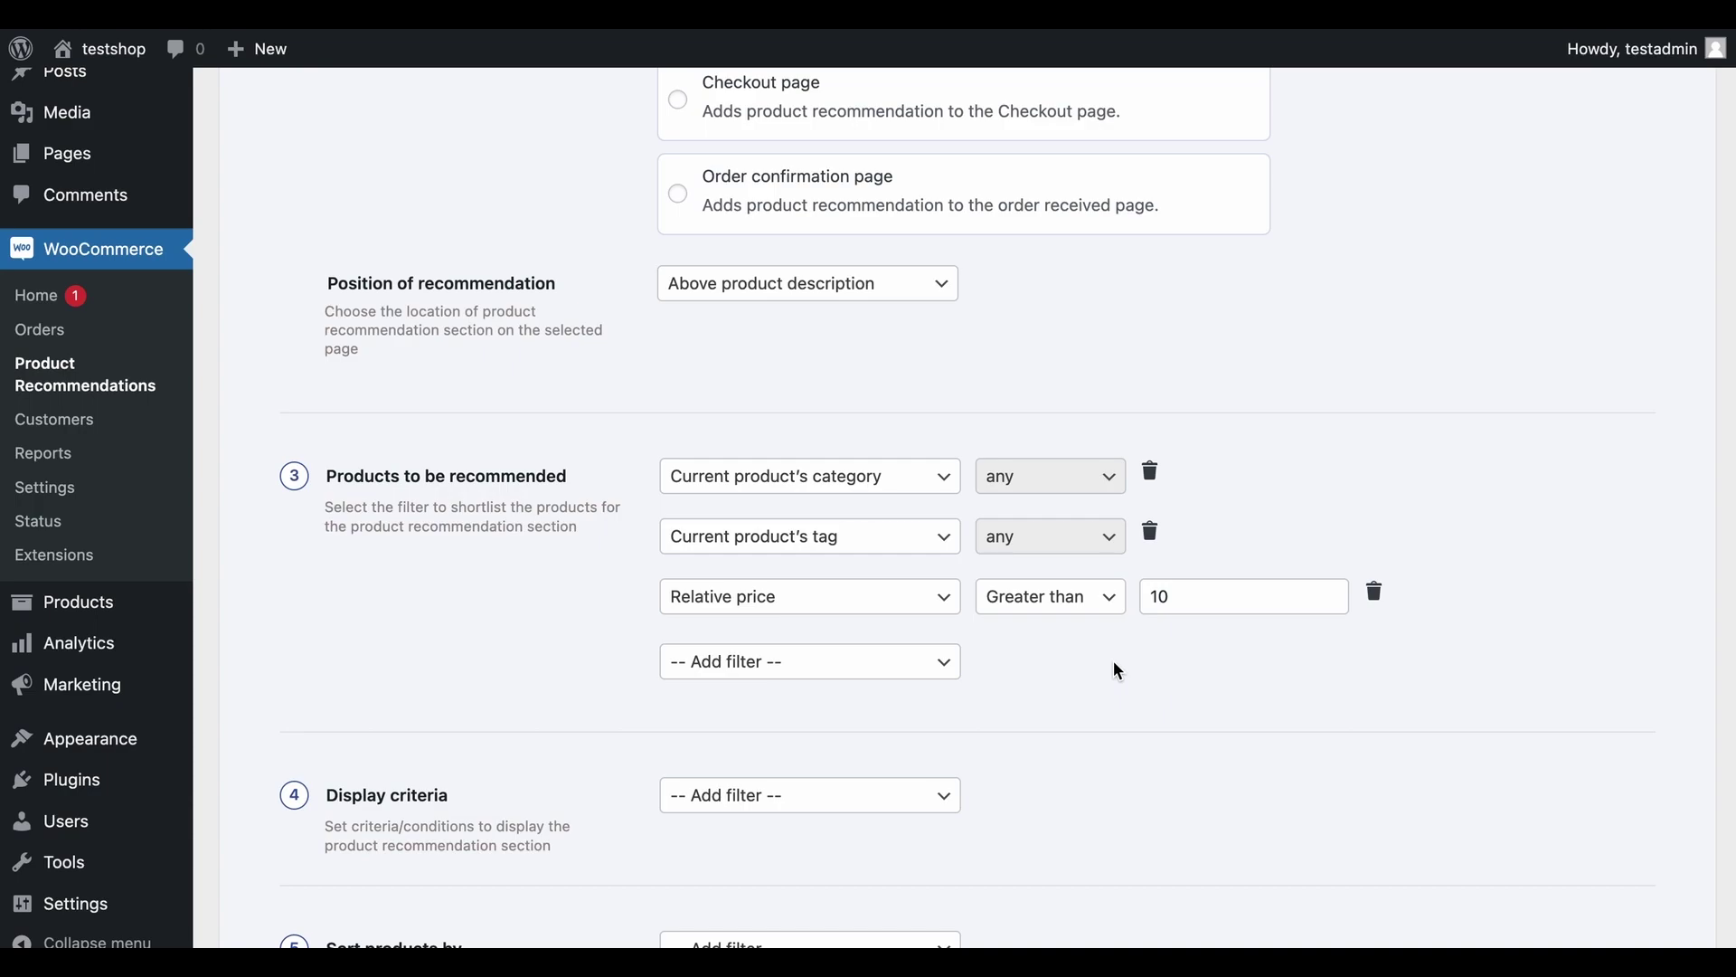
- Add a display condition Product is Blue pants
scroll(1117, 669, "down", 5)
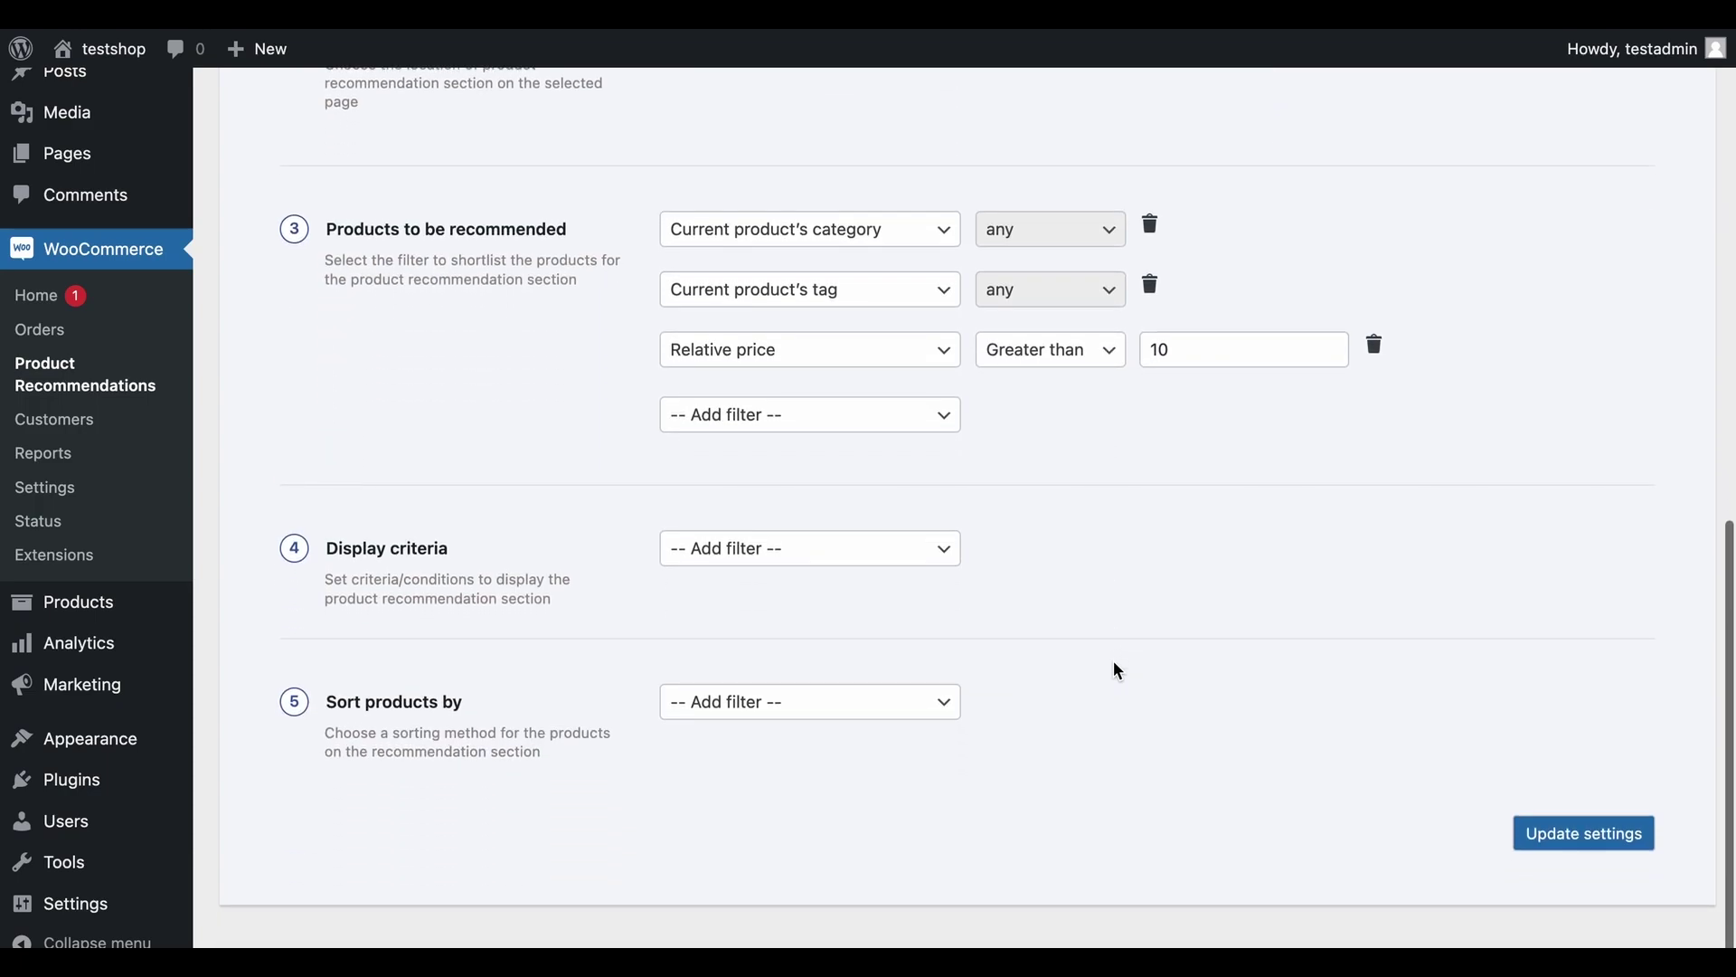
left_click(943, 550)
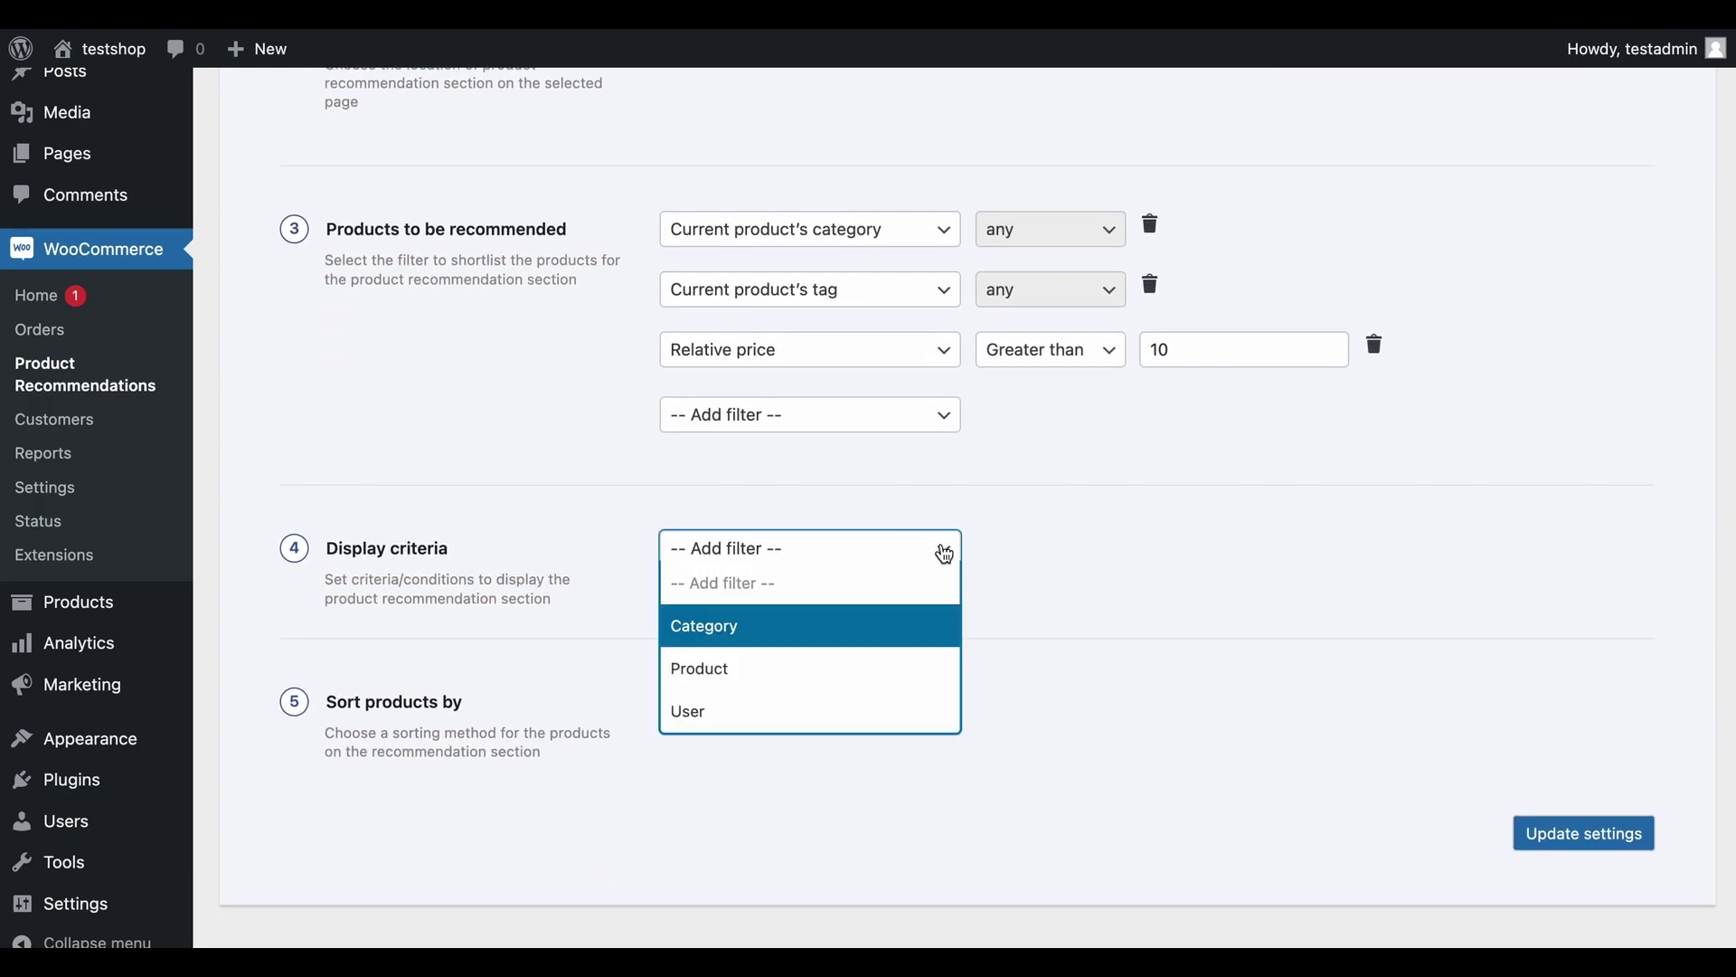
left_click(909, 669)
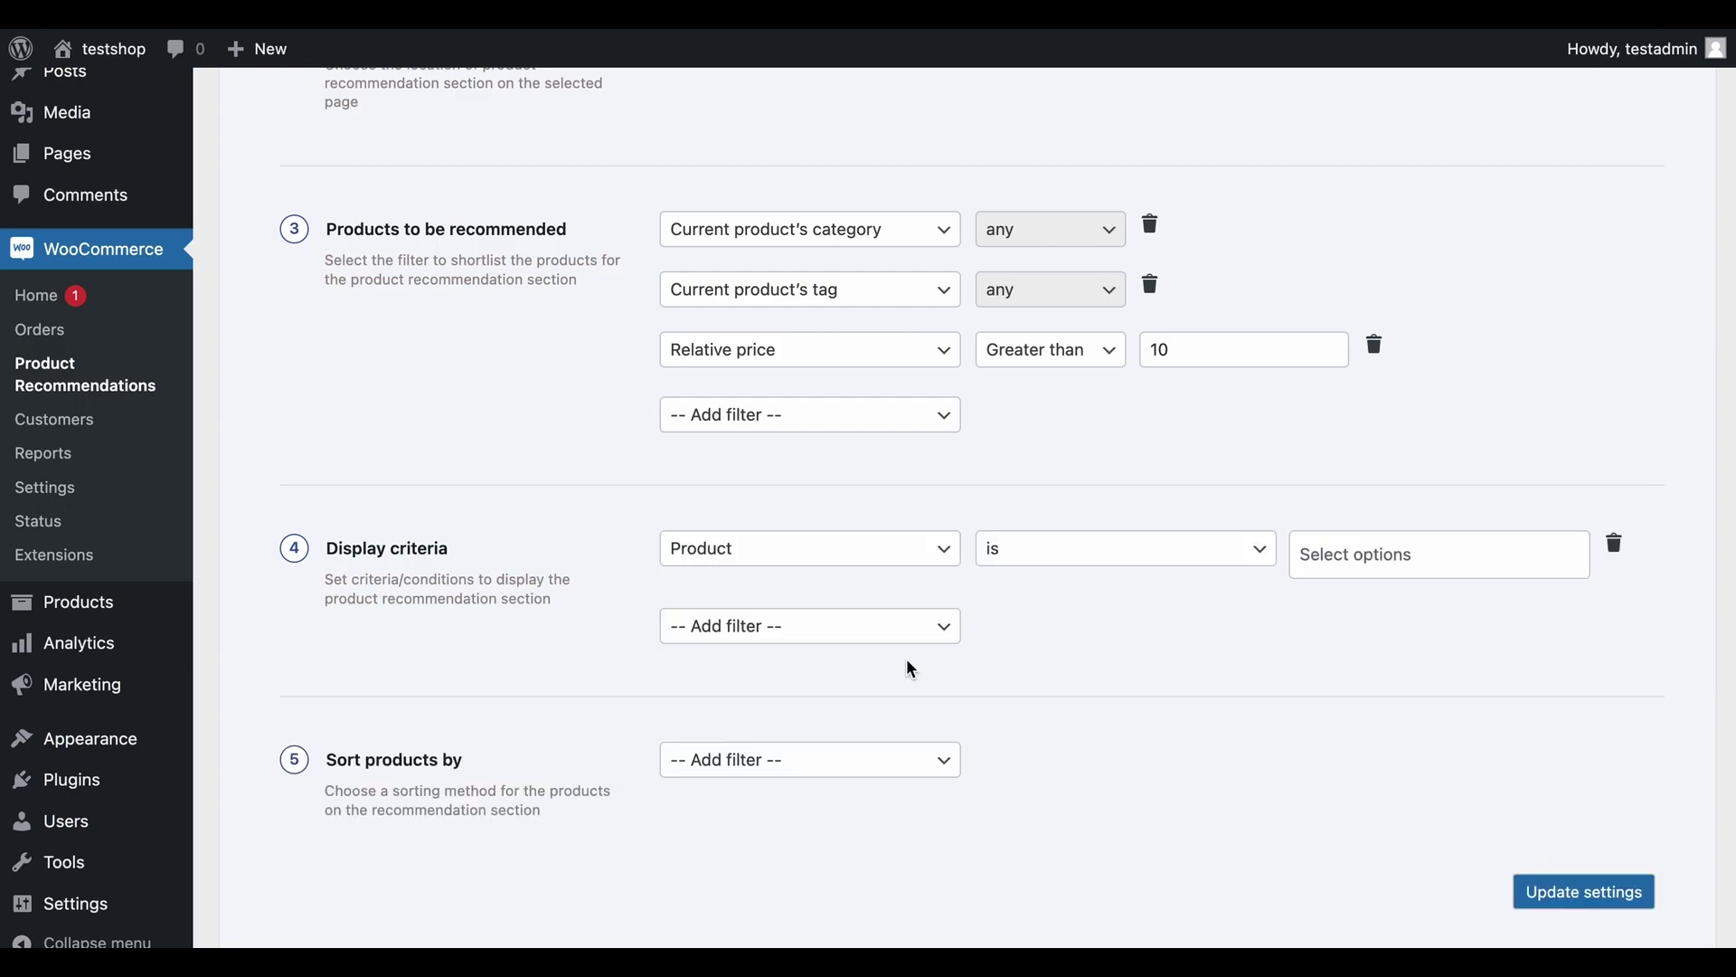
left_click(1125, 559)
left_click(1124, 559)
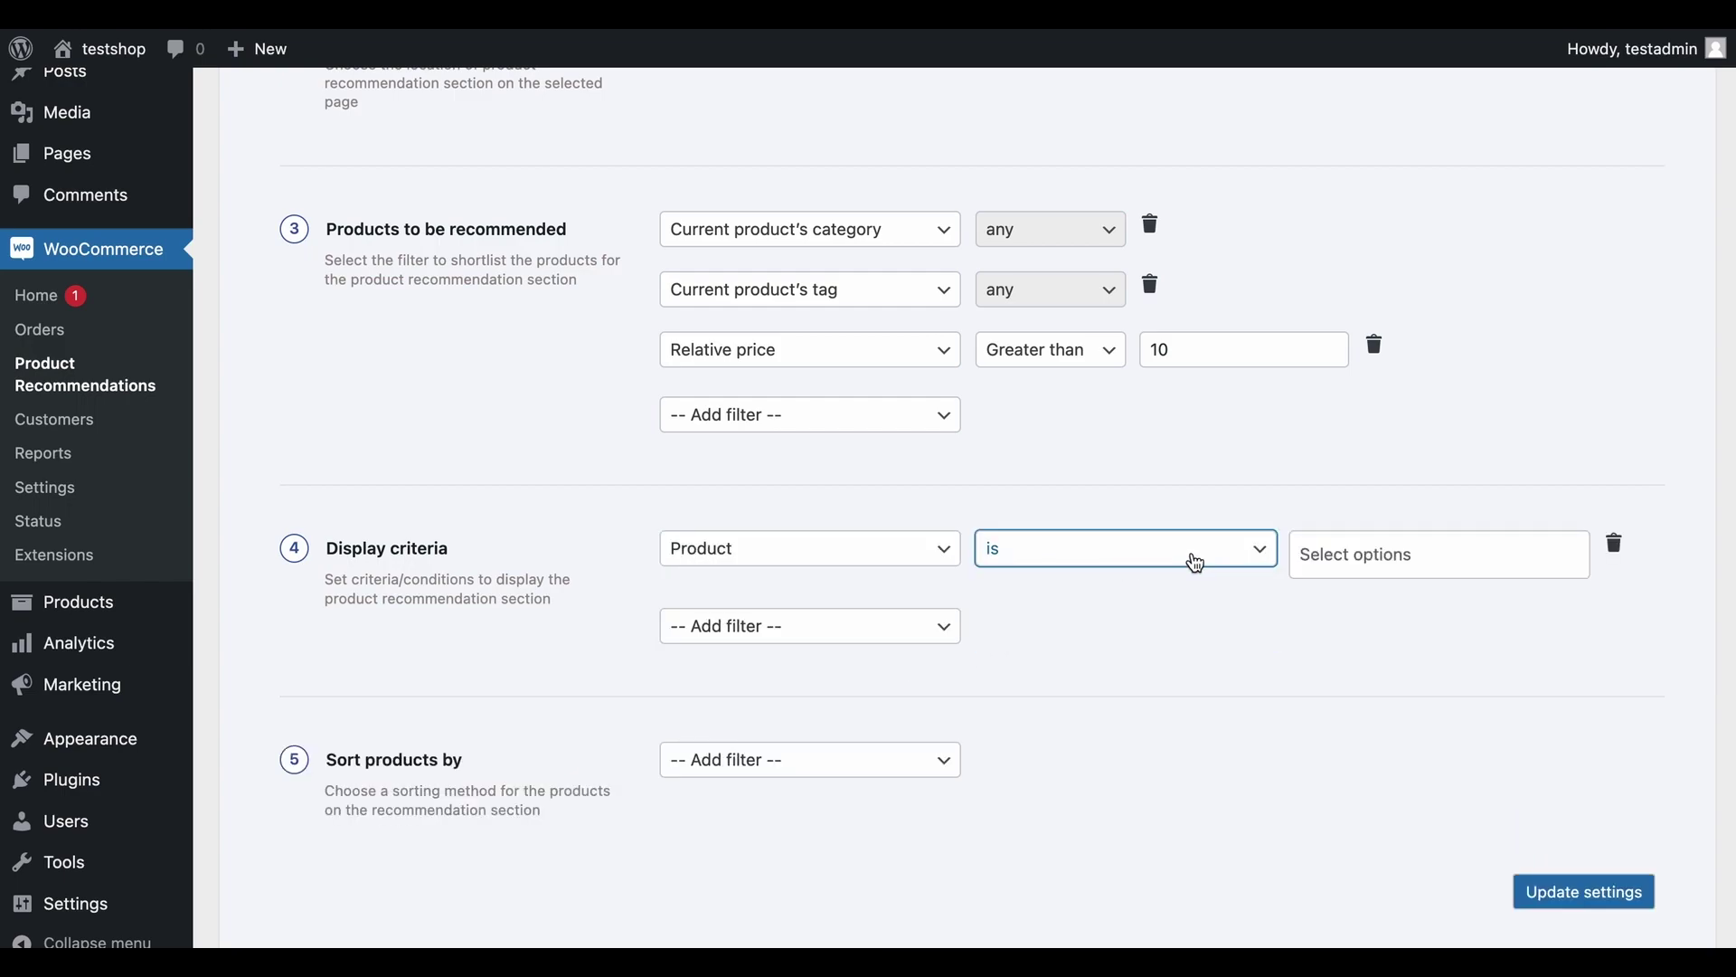
left_click(1343, 551)
type("blue")
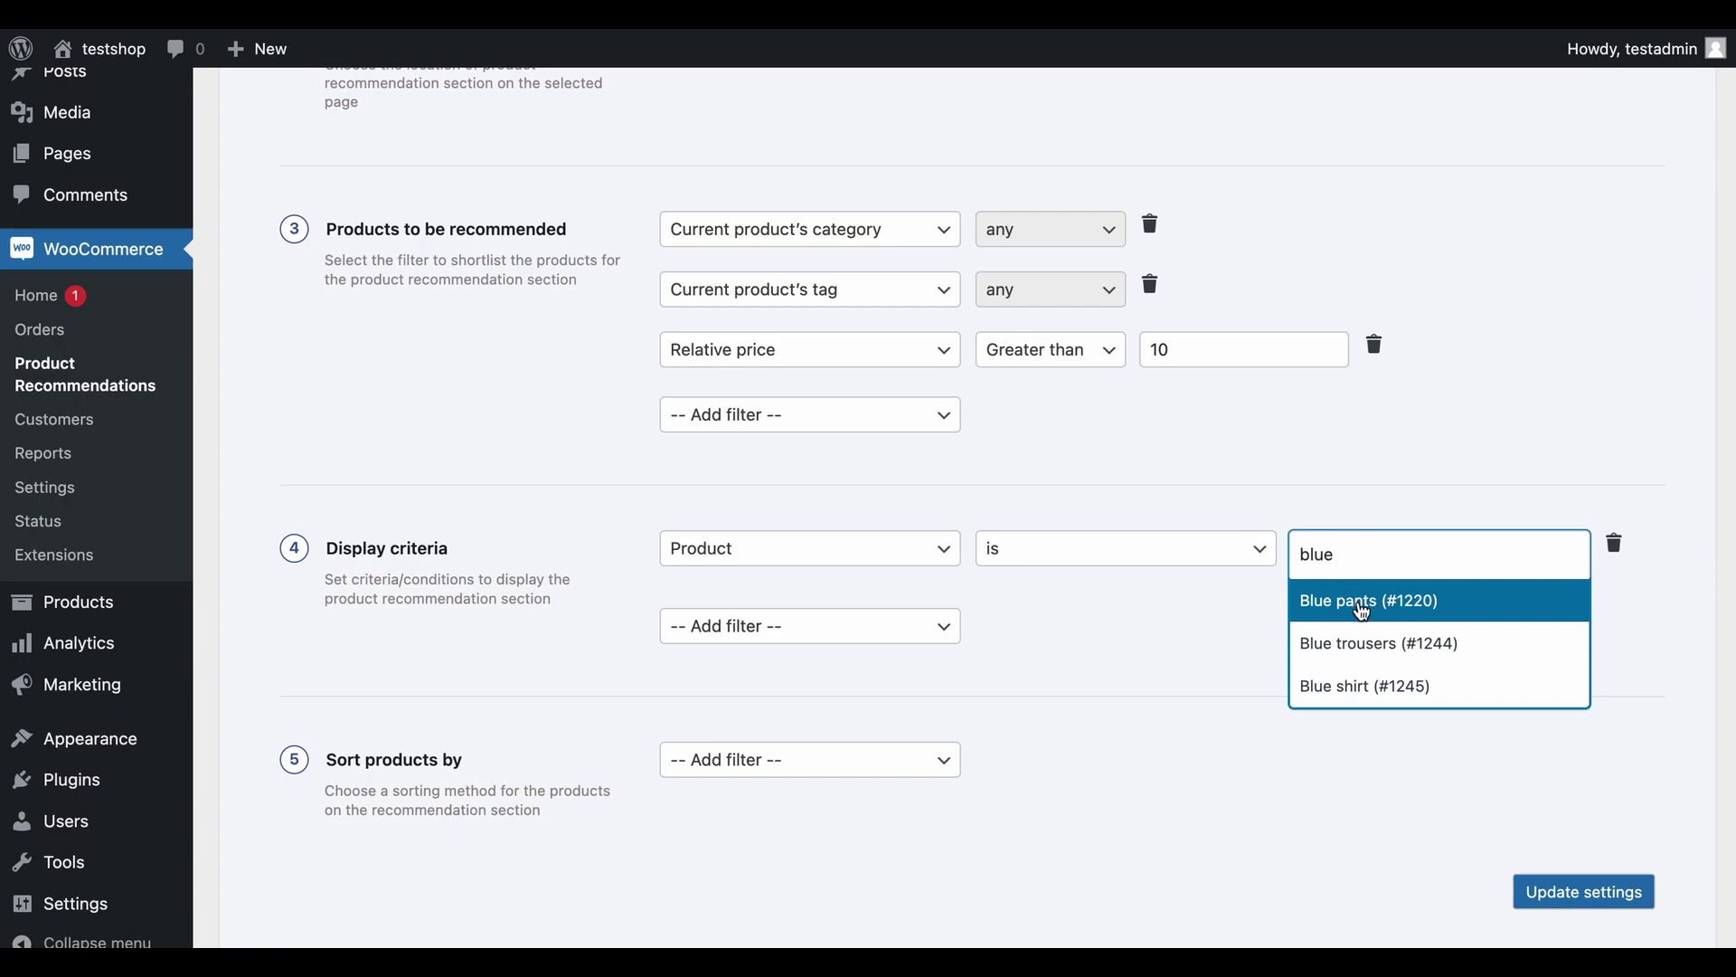
left_click(1357, 601)
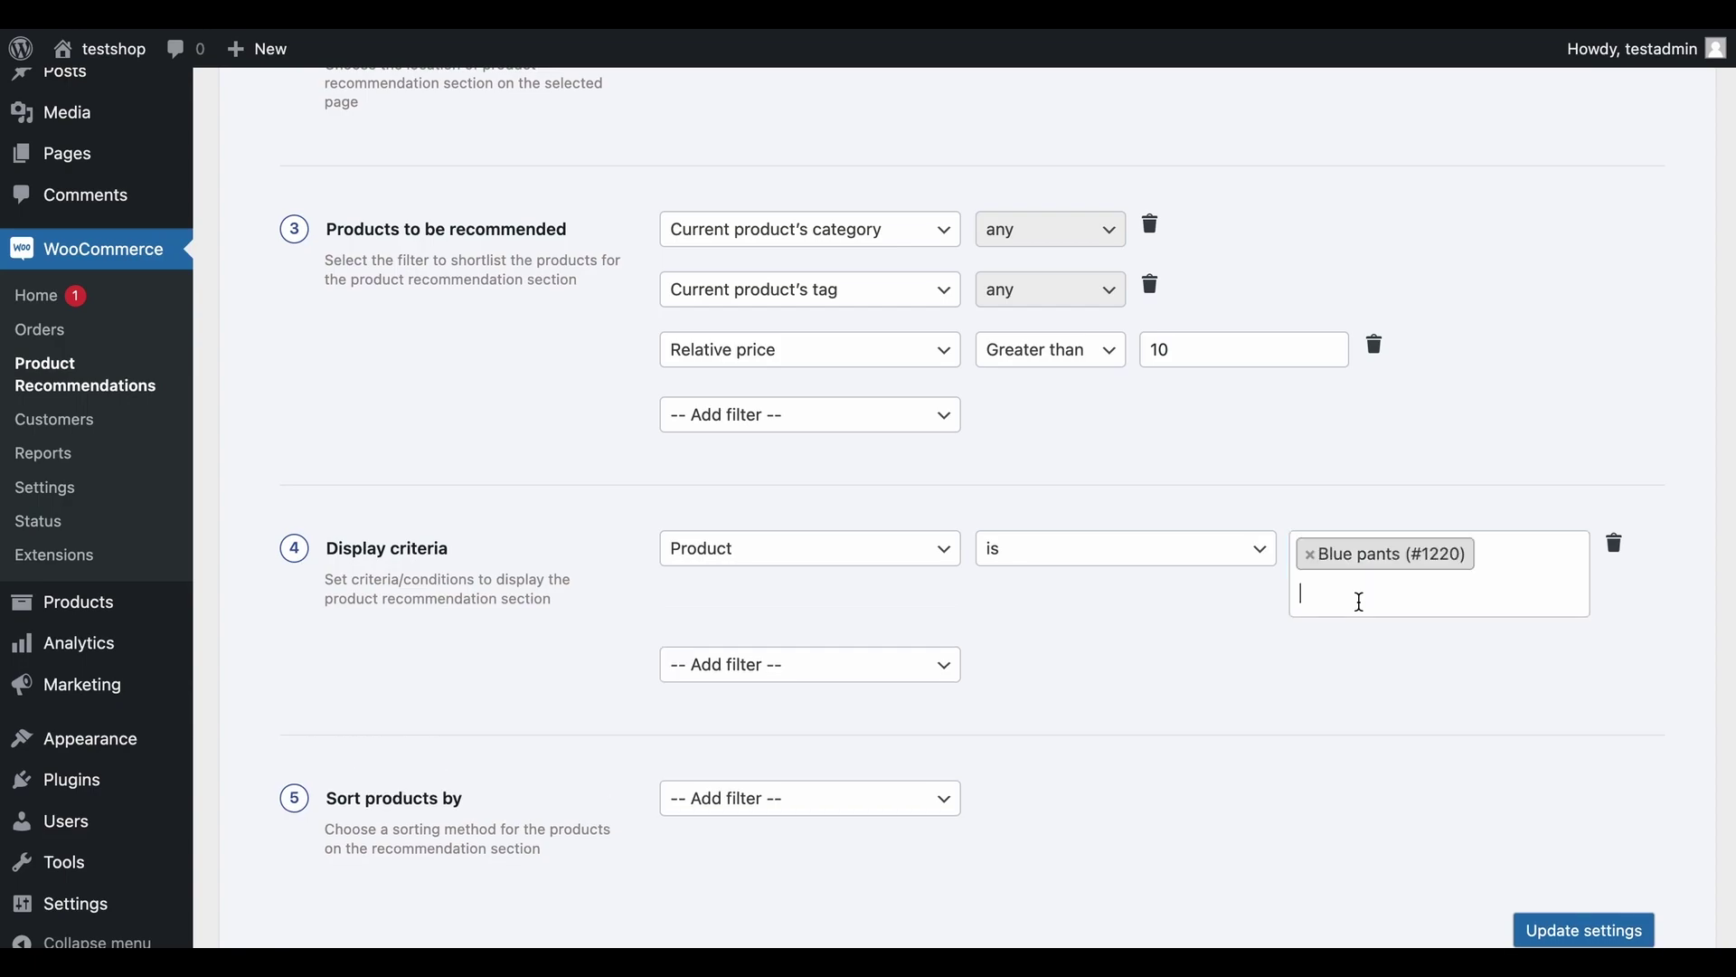
- Add a Category is Accessories condition, then delete both display conditions
left_click(950, 669)
left_click(929, 743)
left_click(1098, 675)
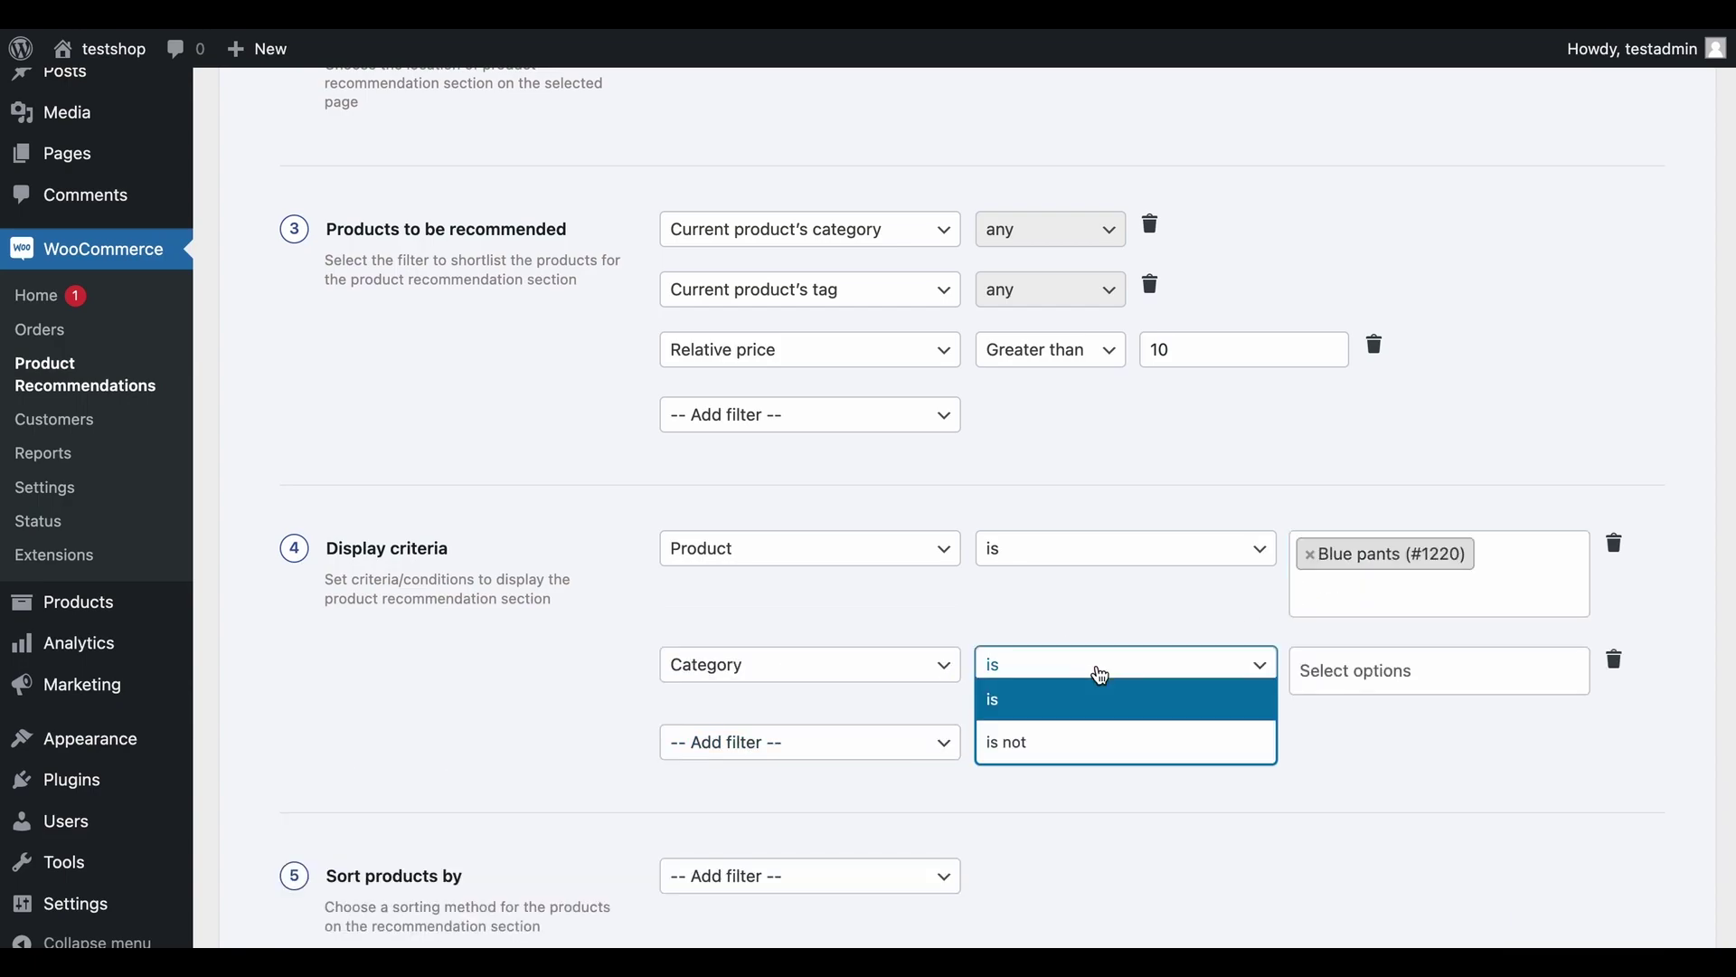
left_click(1099, 675)
left_click(1345, 674)
type("acc")
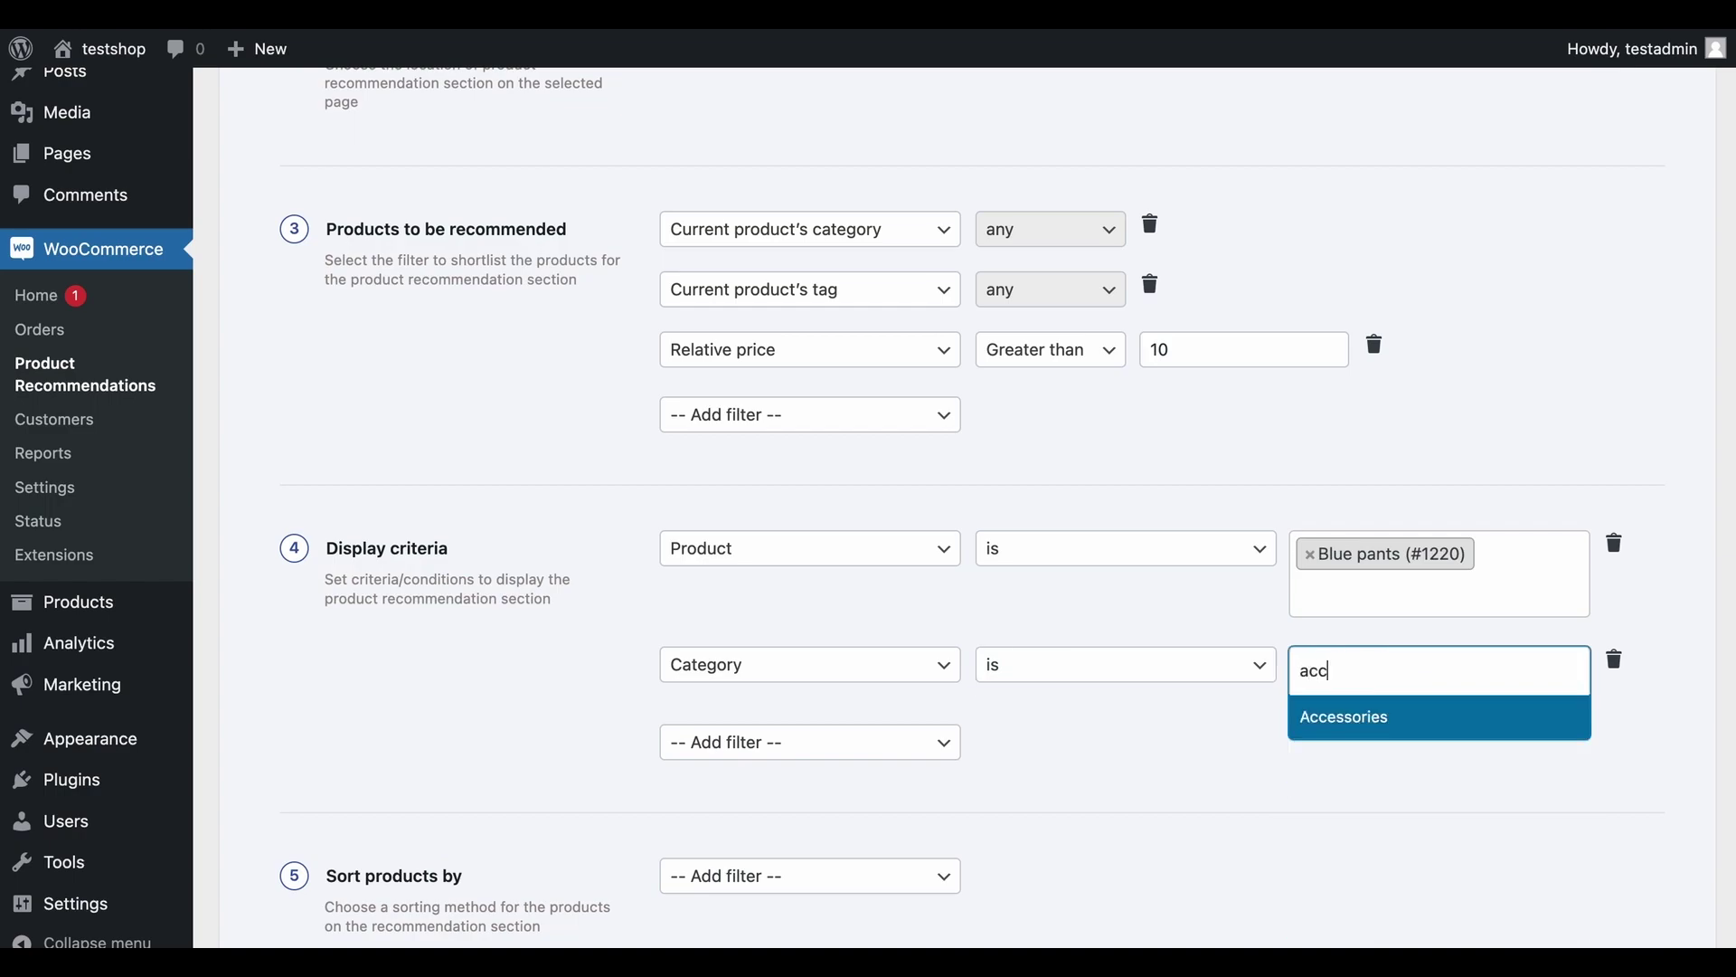
left_click(1346, 715)
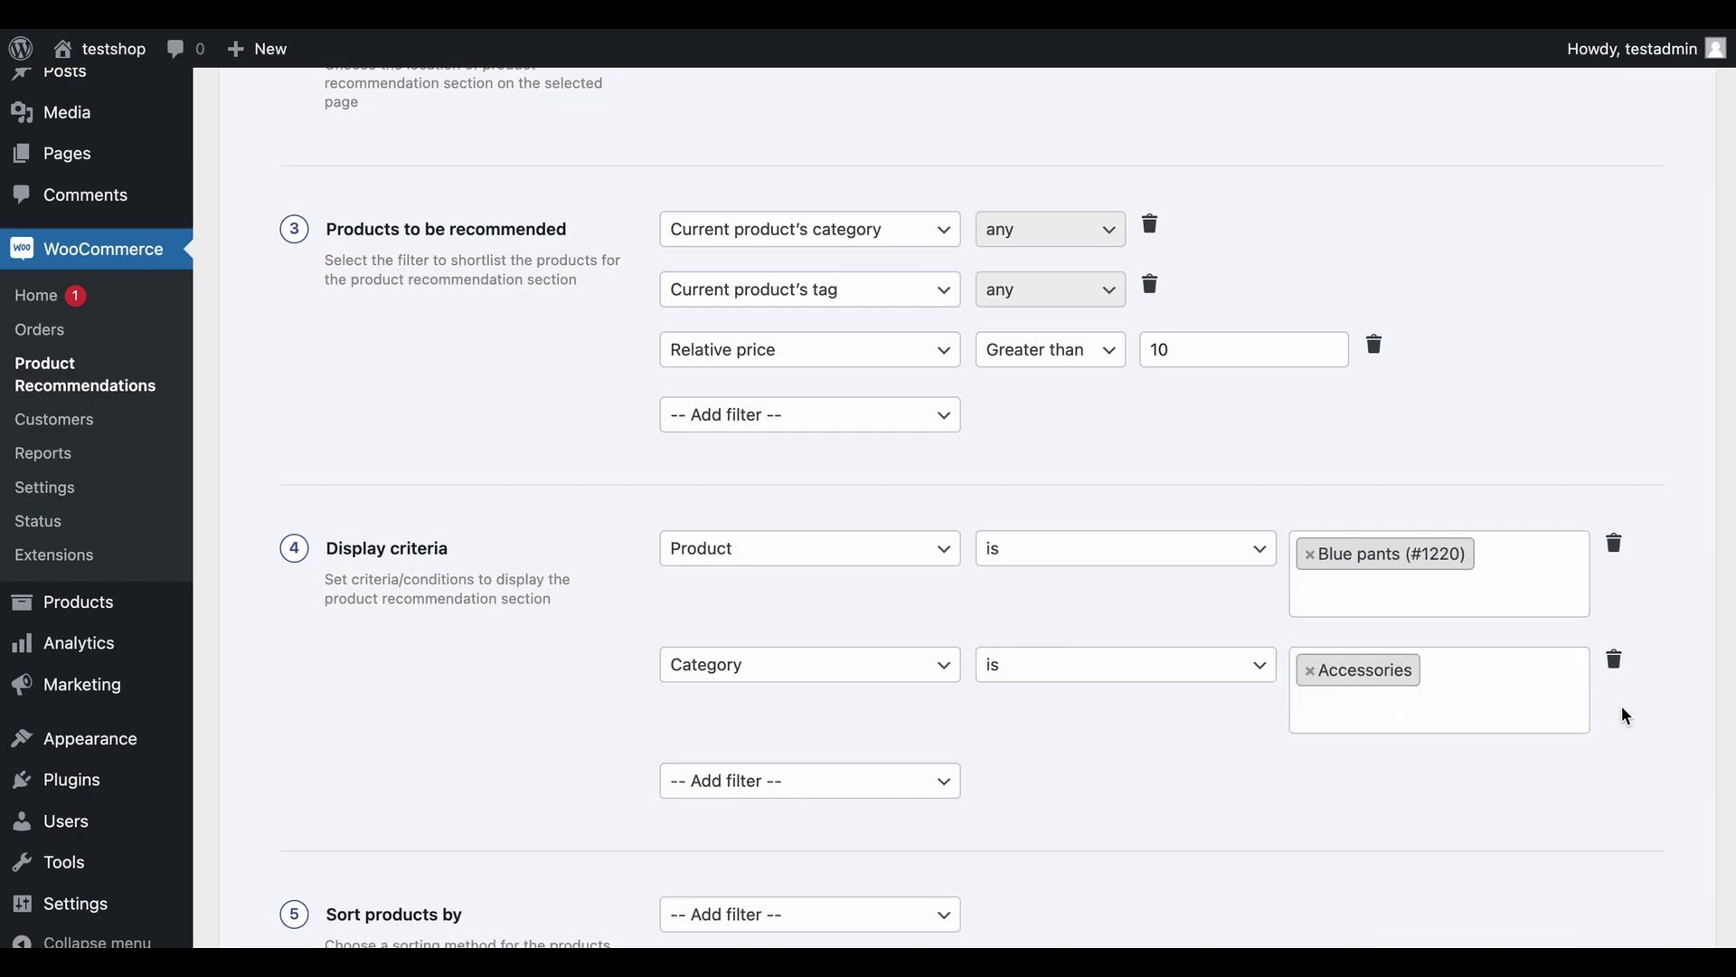
left_click(1613, 660)
left_click(1614, 556)
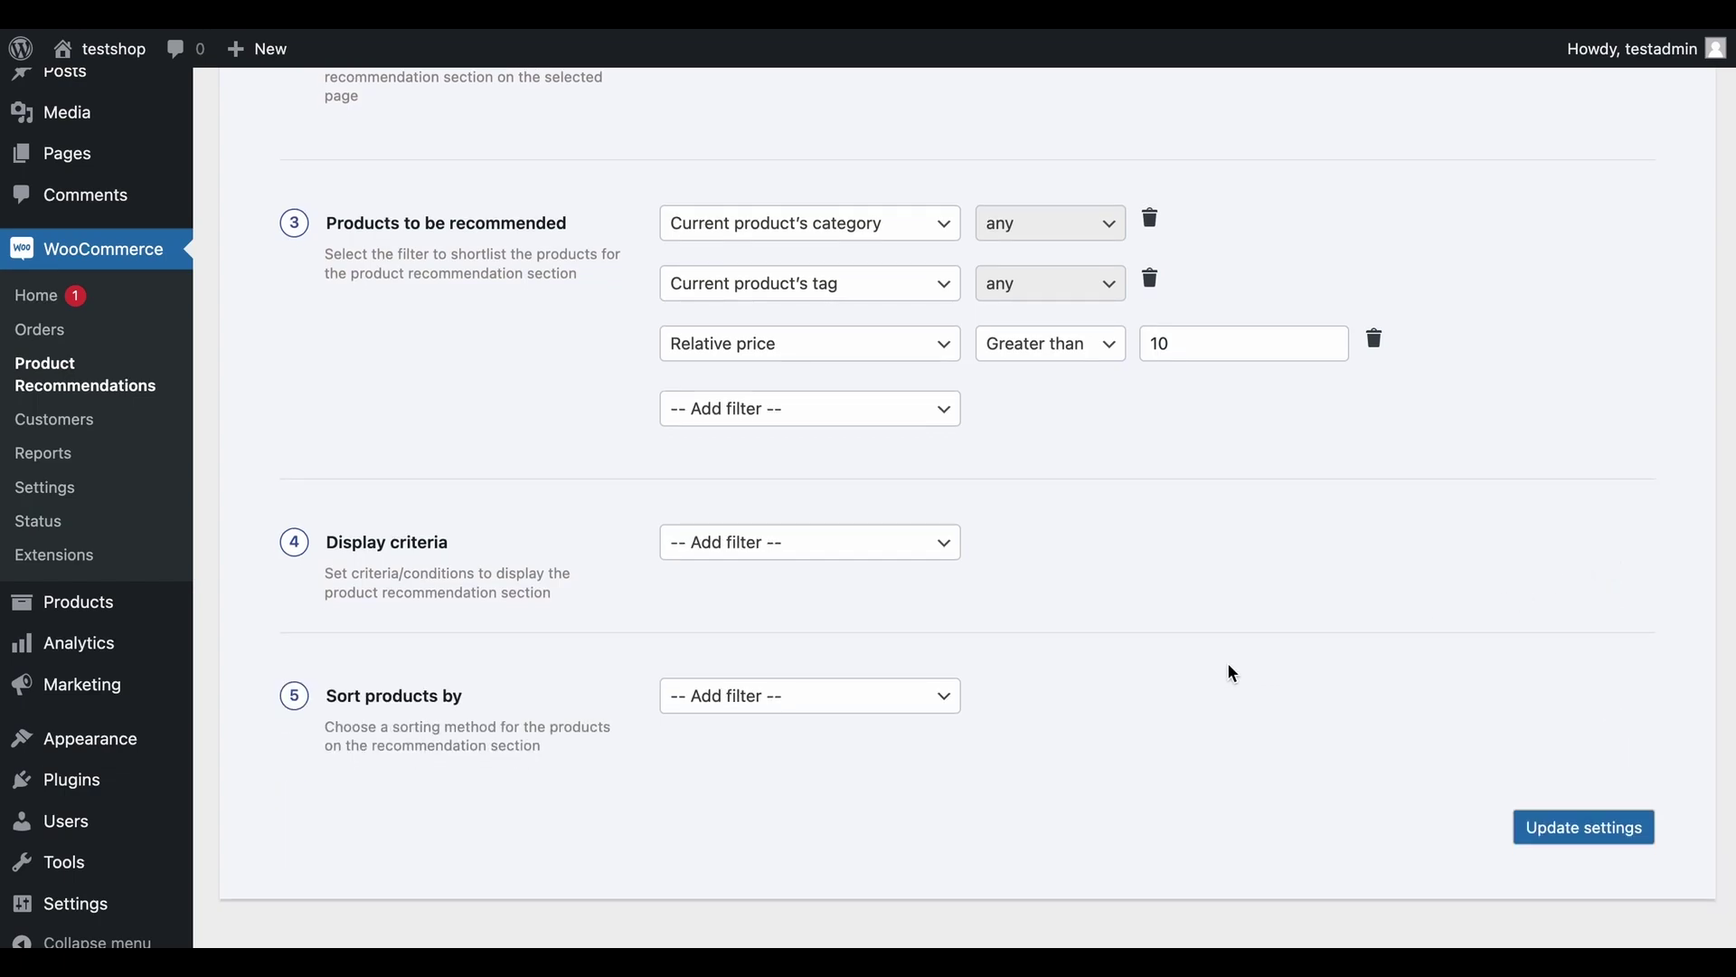
- Sort by Popularity high to low, save, and go to Manage recommendations
left_click(901, 708)
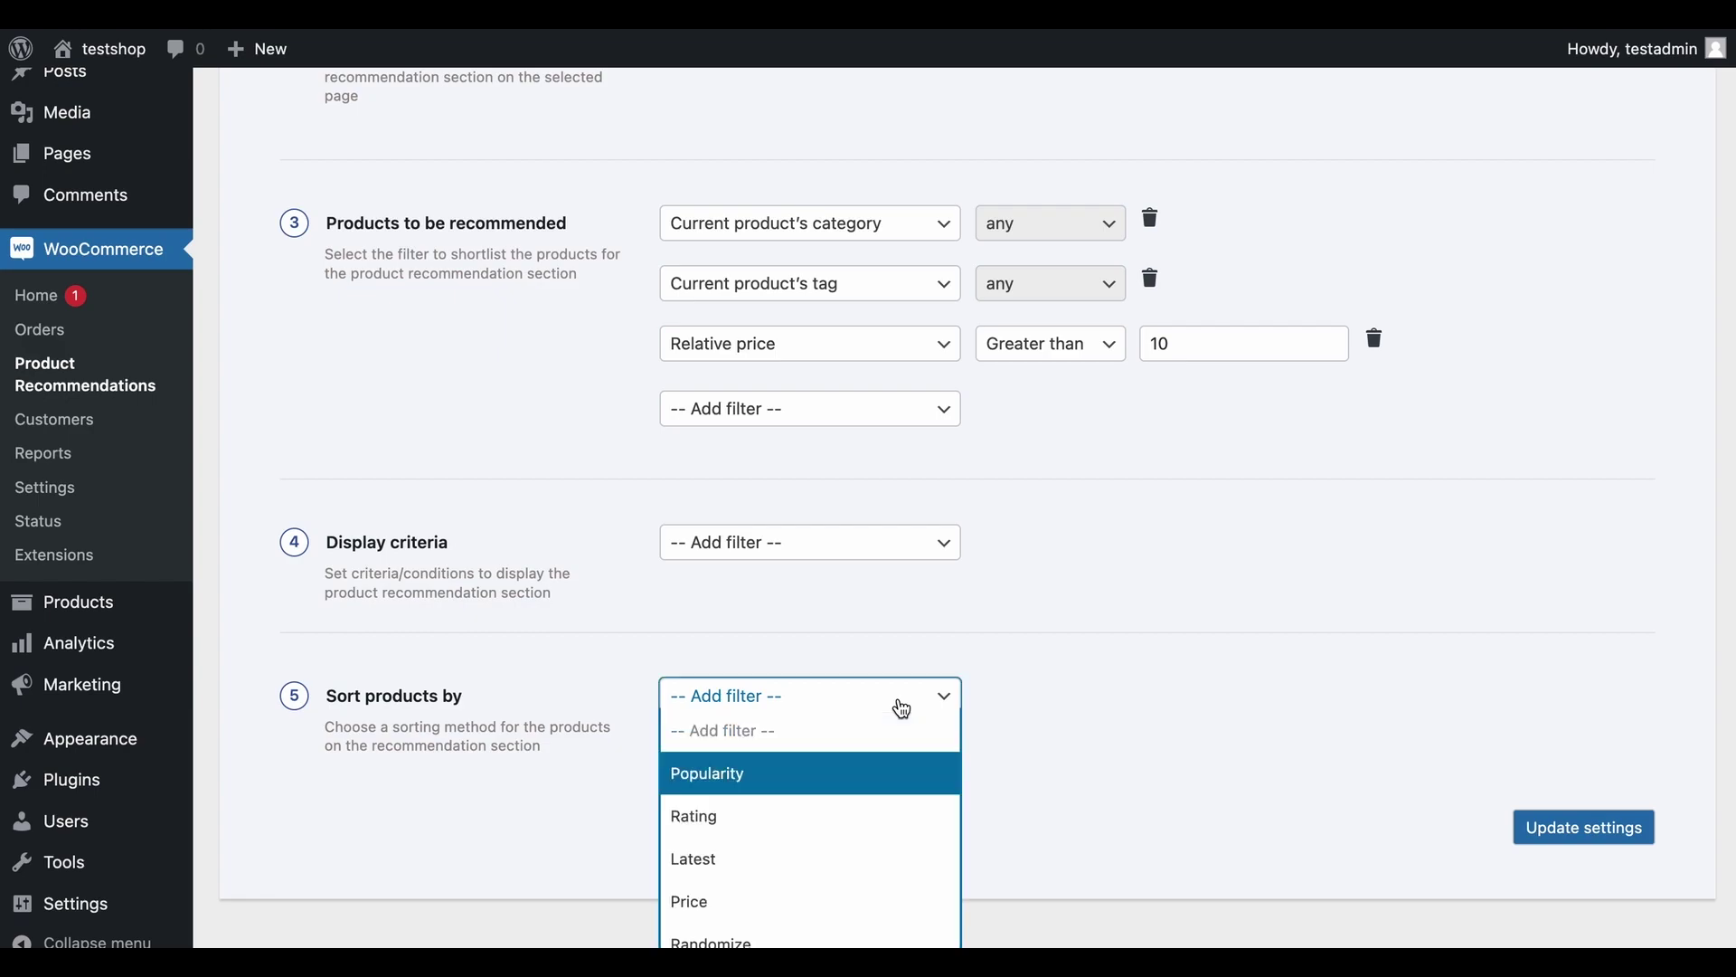
scroll(895, 805, "down", 1)
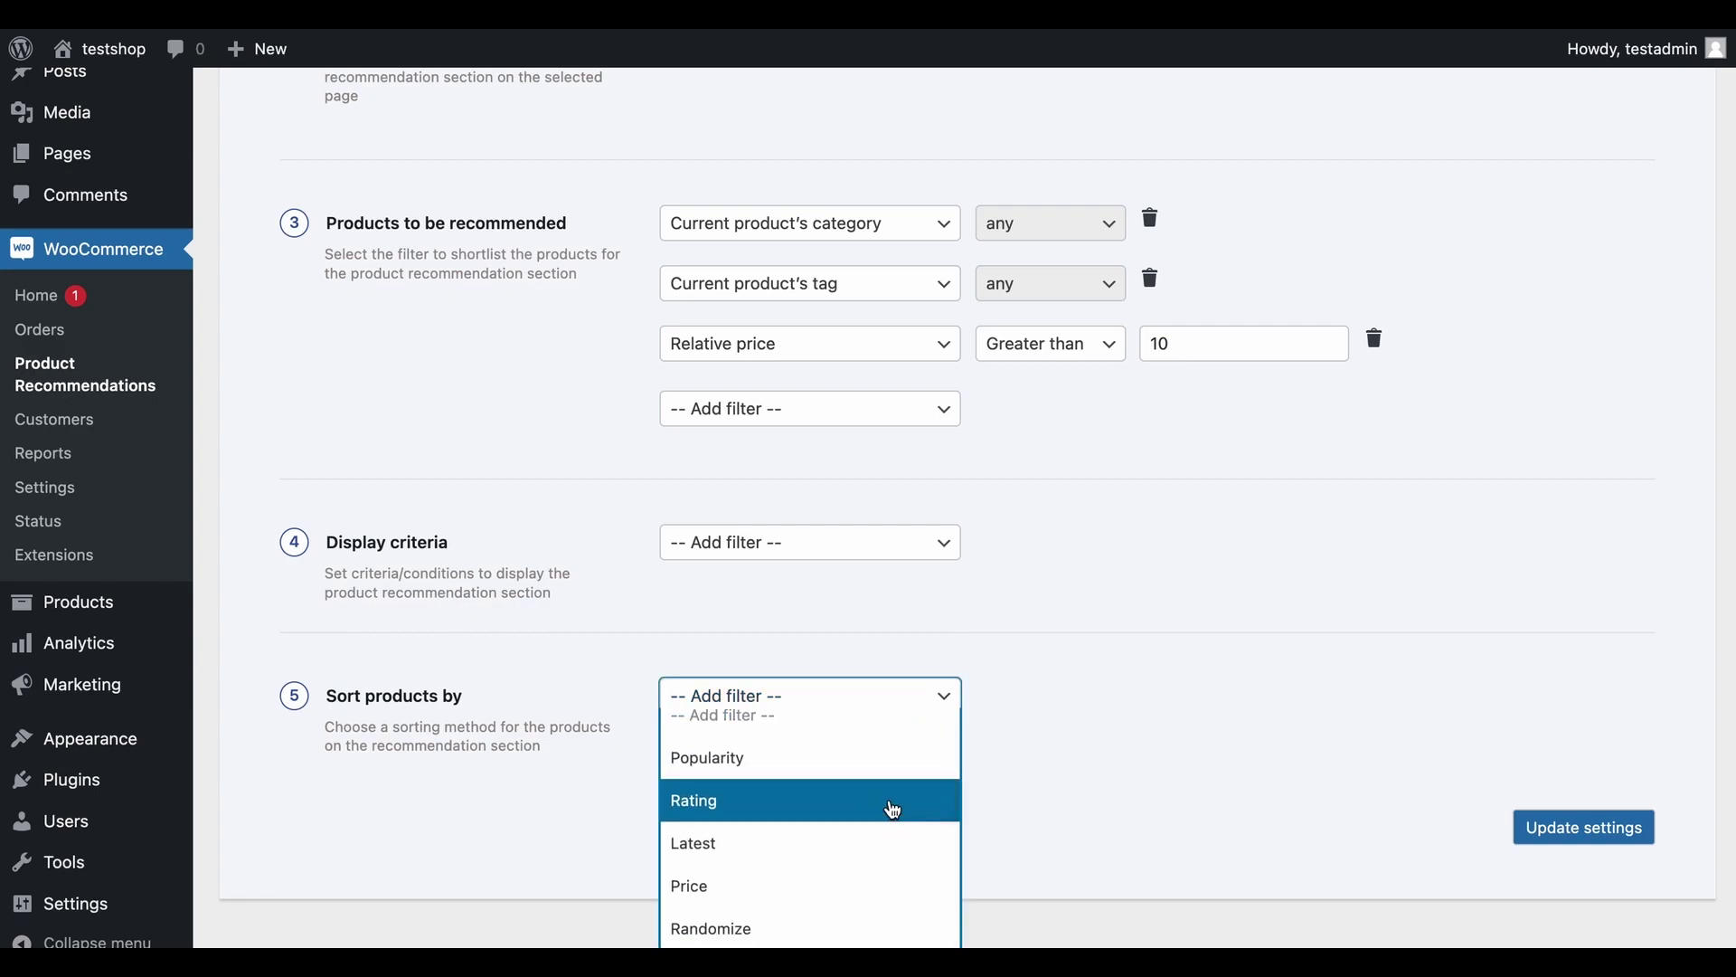
left_click(883, 768)
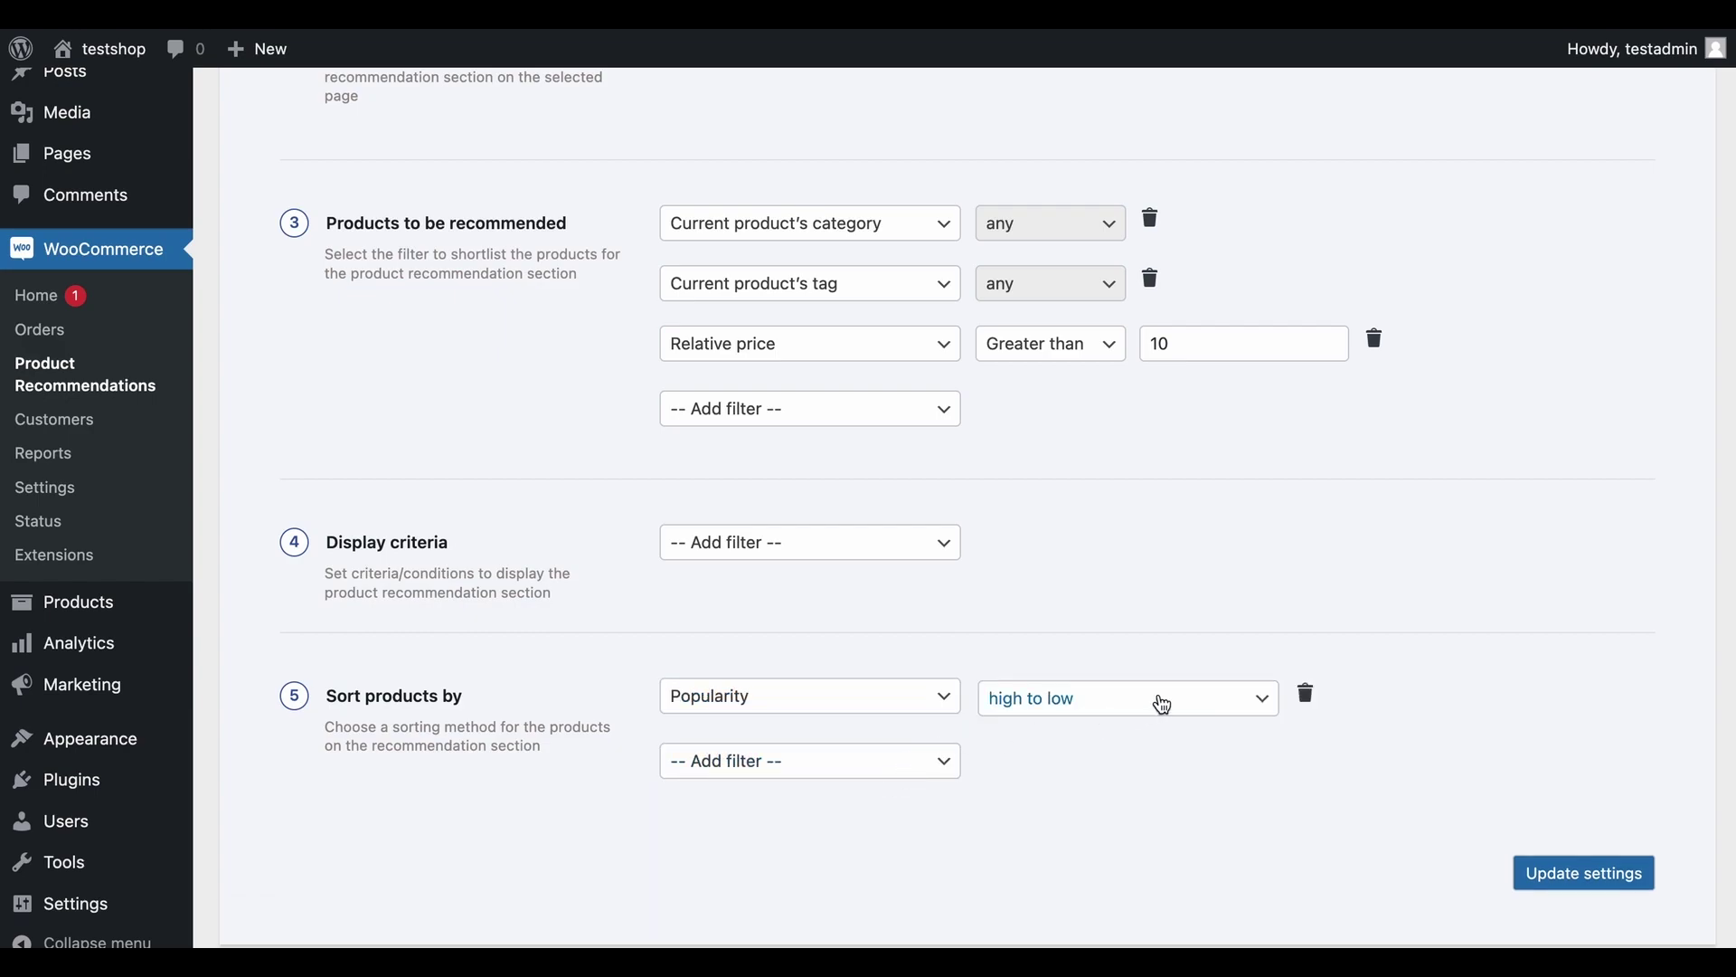
left_click(1163, 704)
left_click(1163, 705)
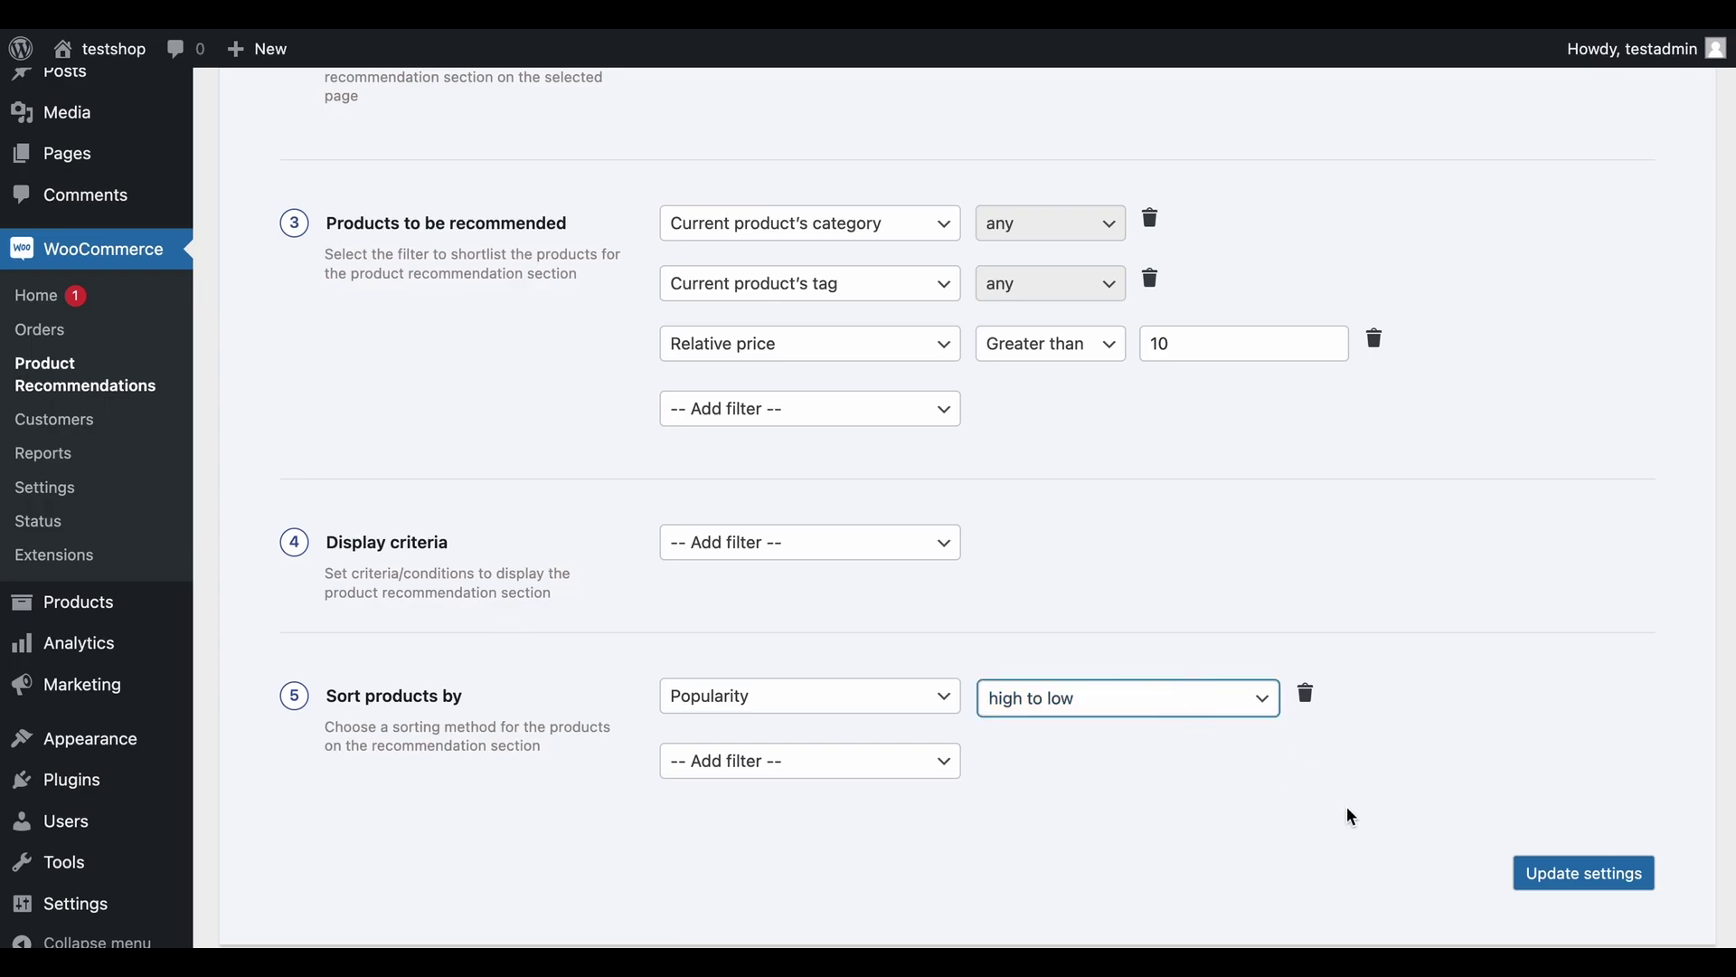
left_click(1590, 877)
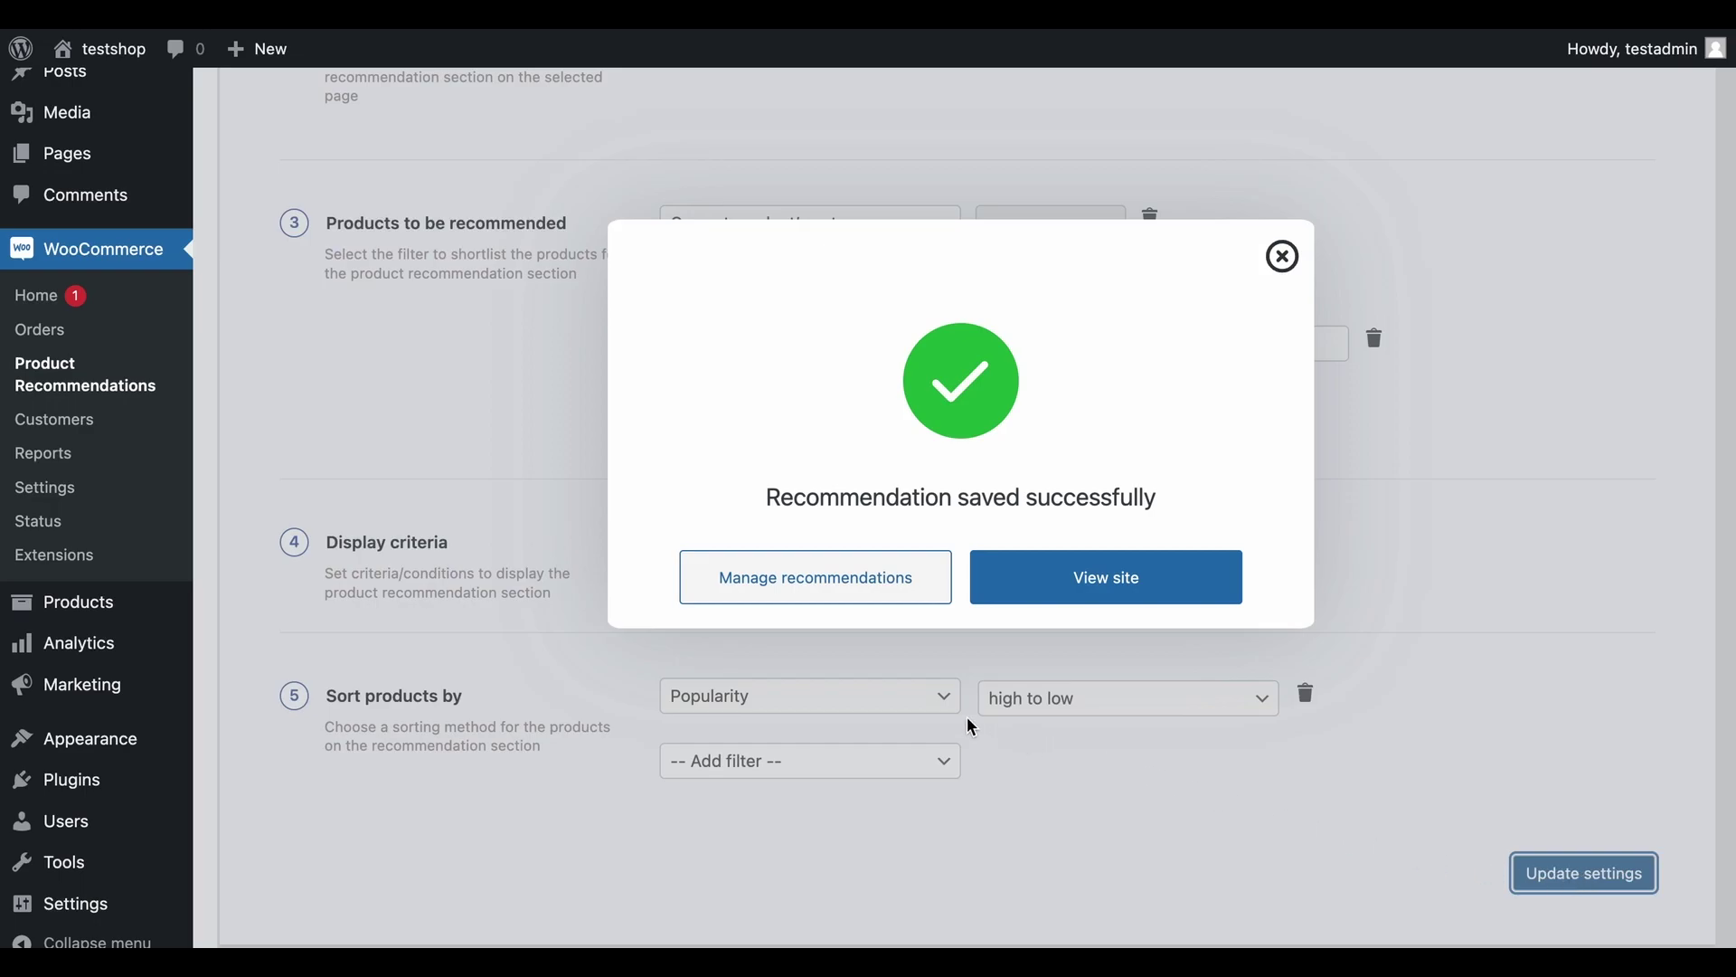
left_click(804, 593)
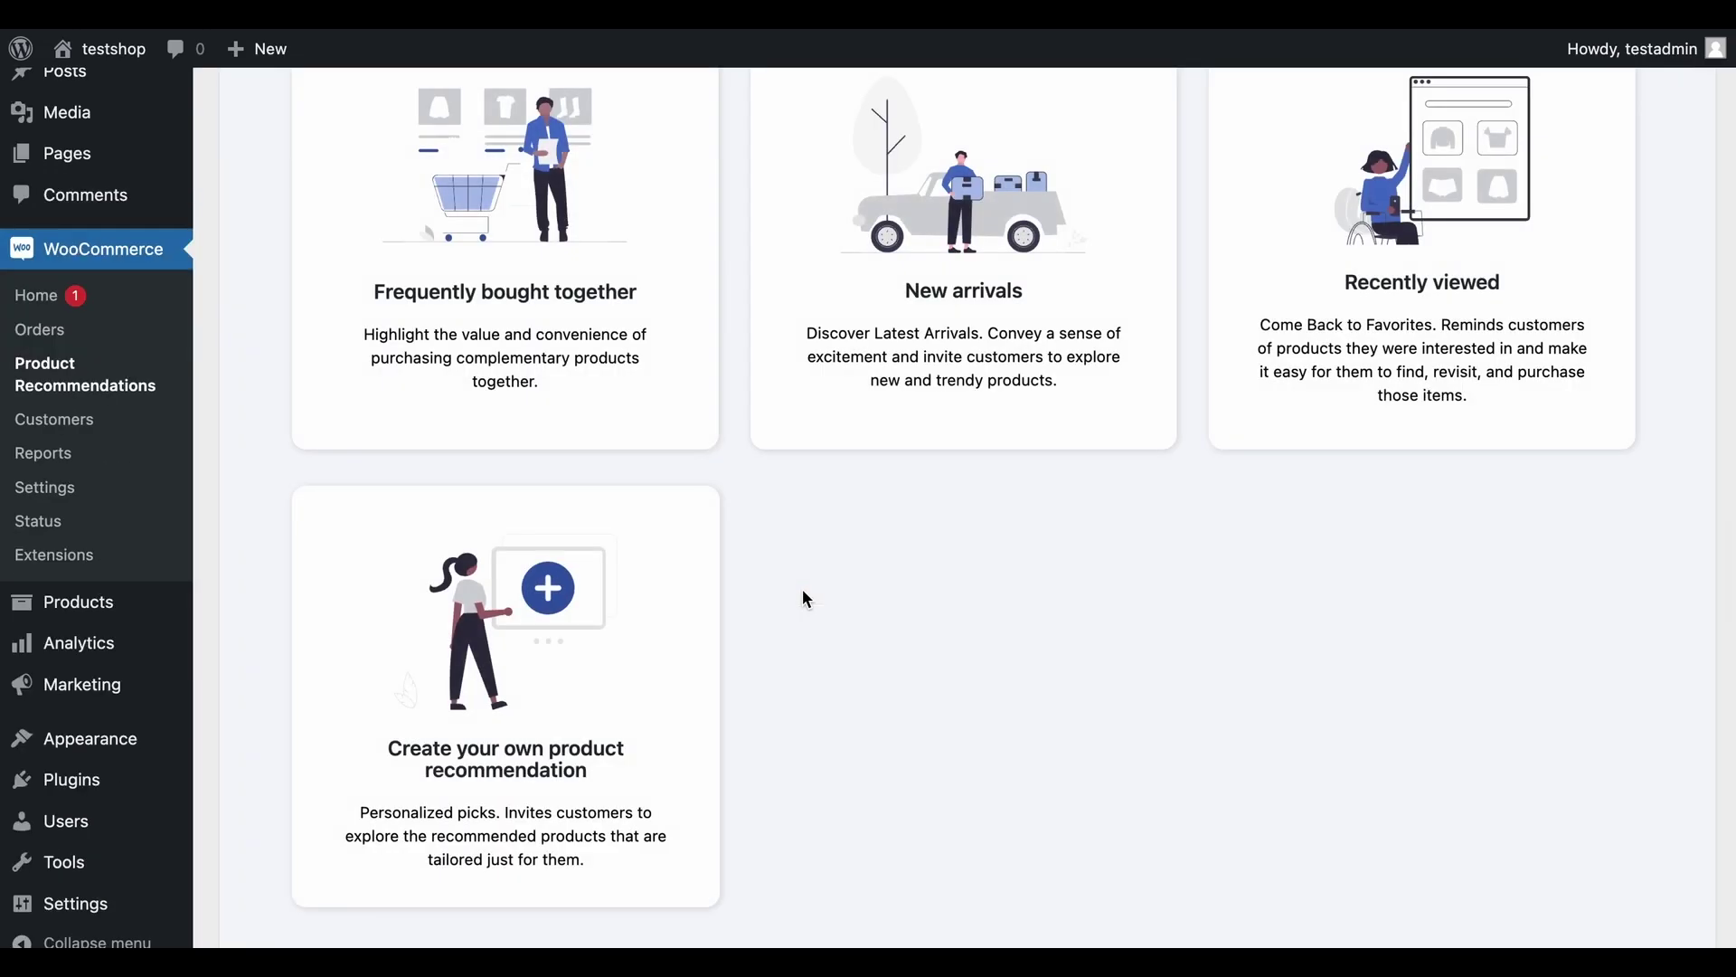
scroll(804, 599, "up", 4)
scroll(804, 599, "up", 8)
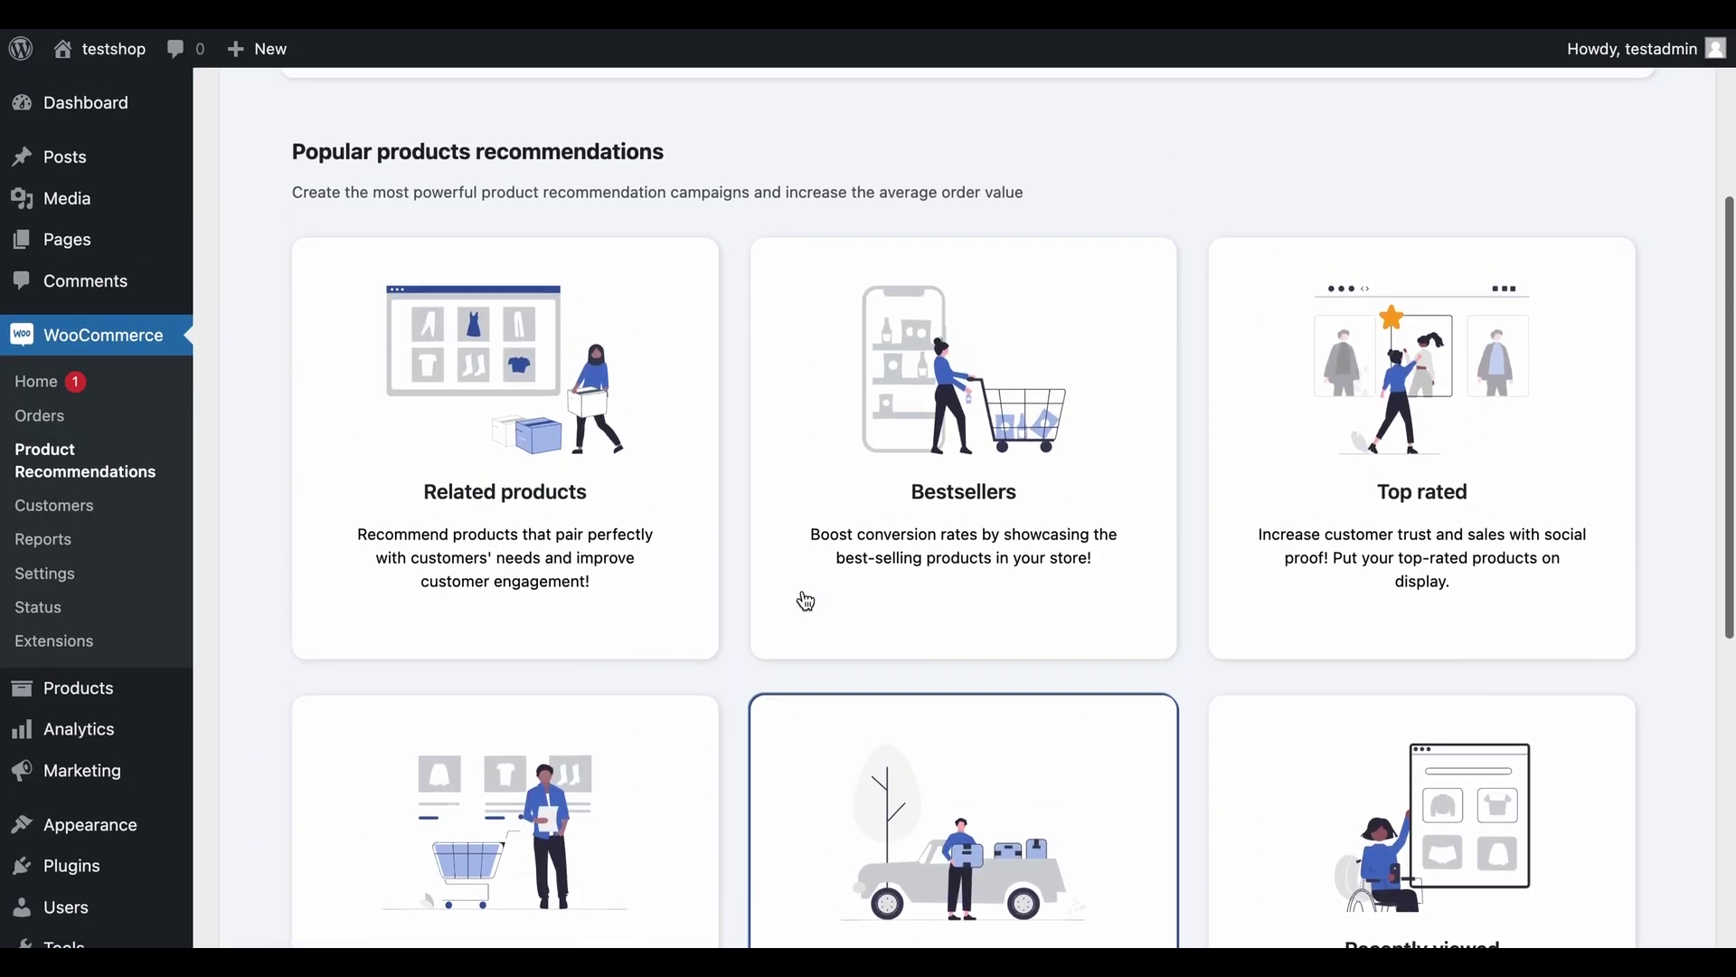
scroll(804, 601, "up", 1)
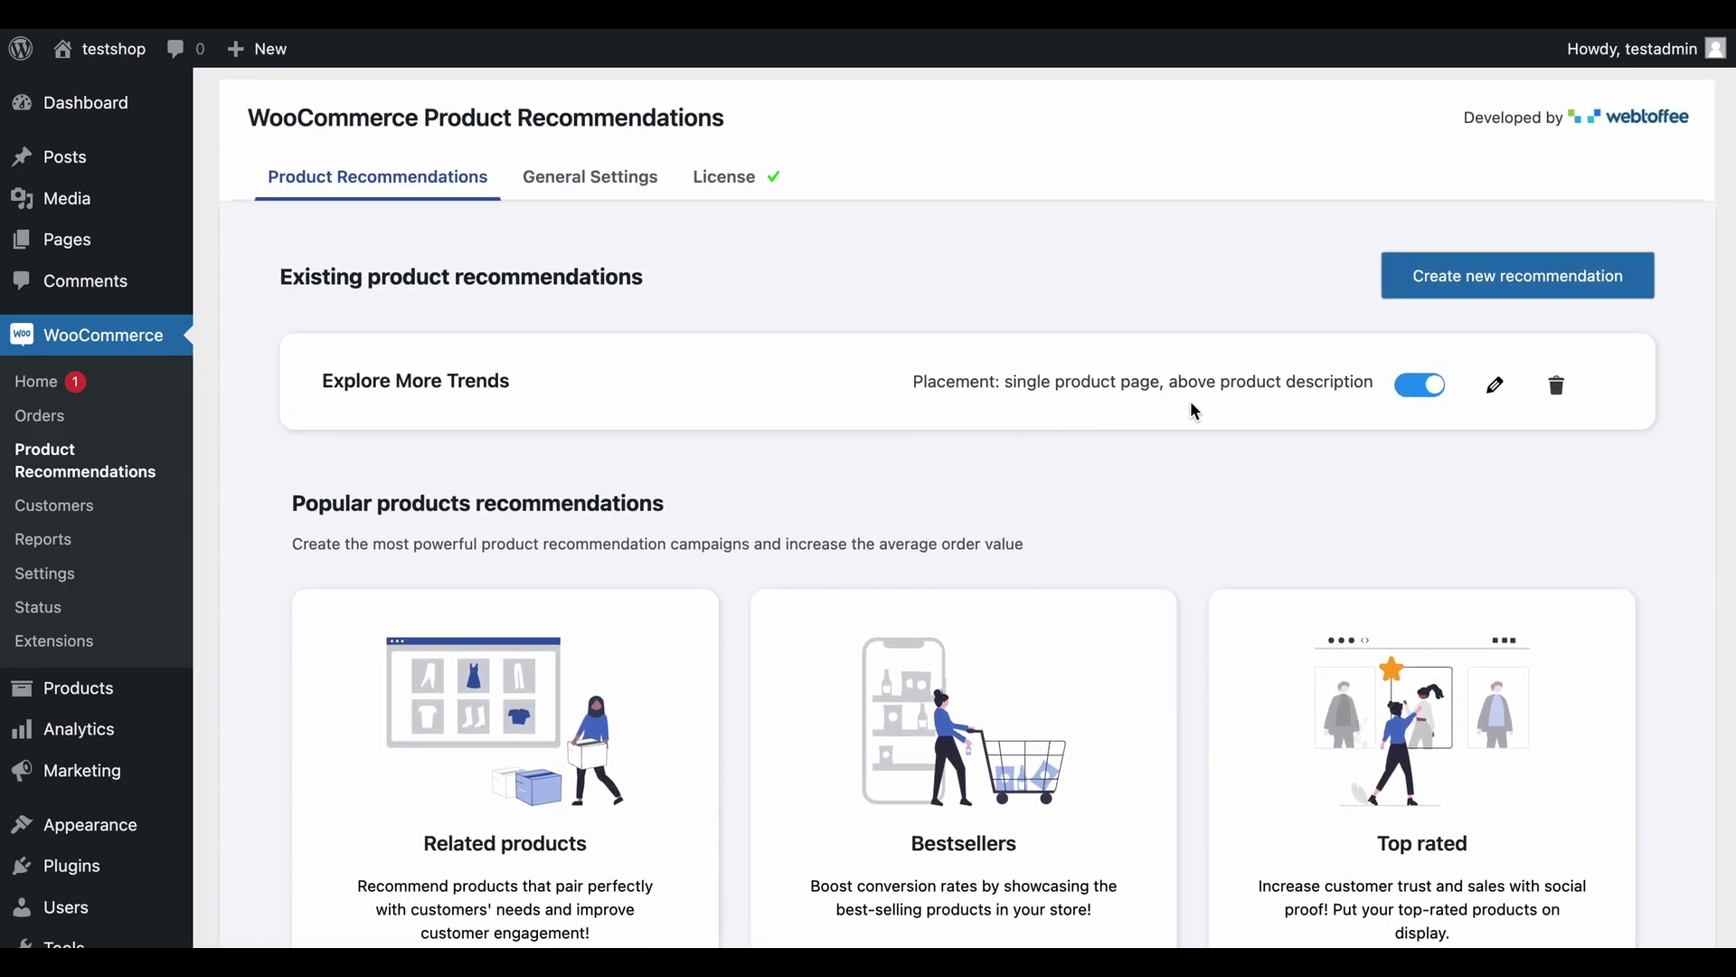
left_click(1404, 390)
left_click(1404, 390)
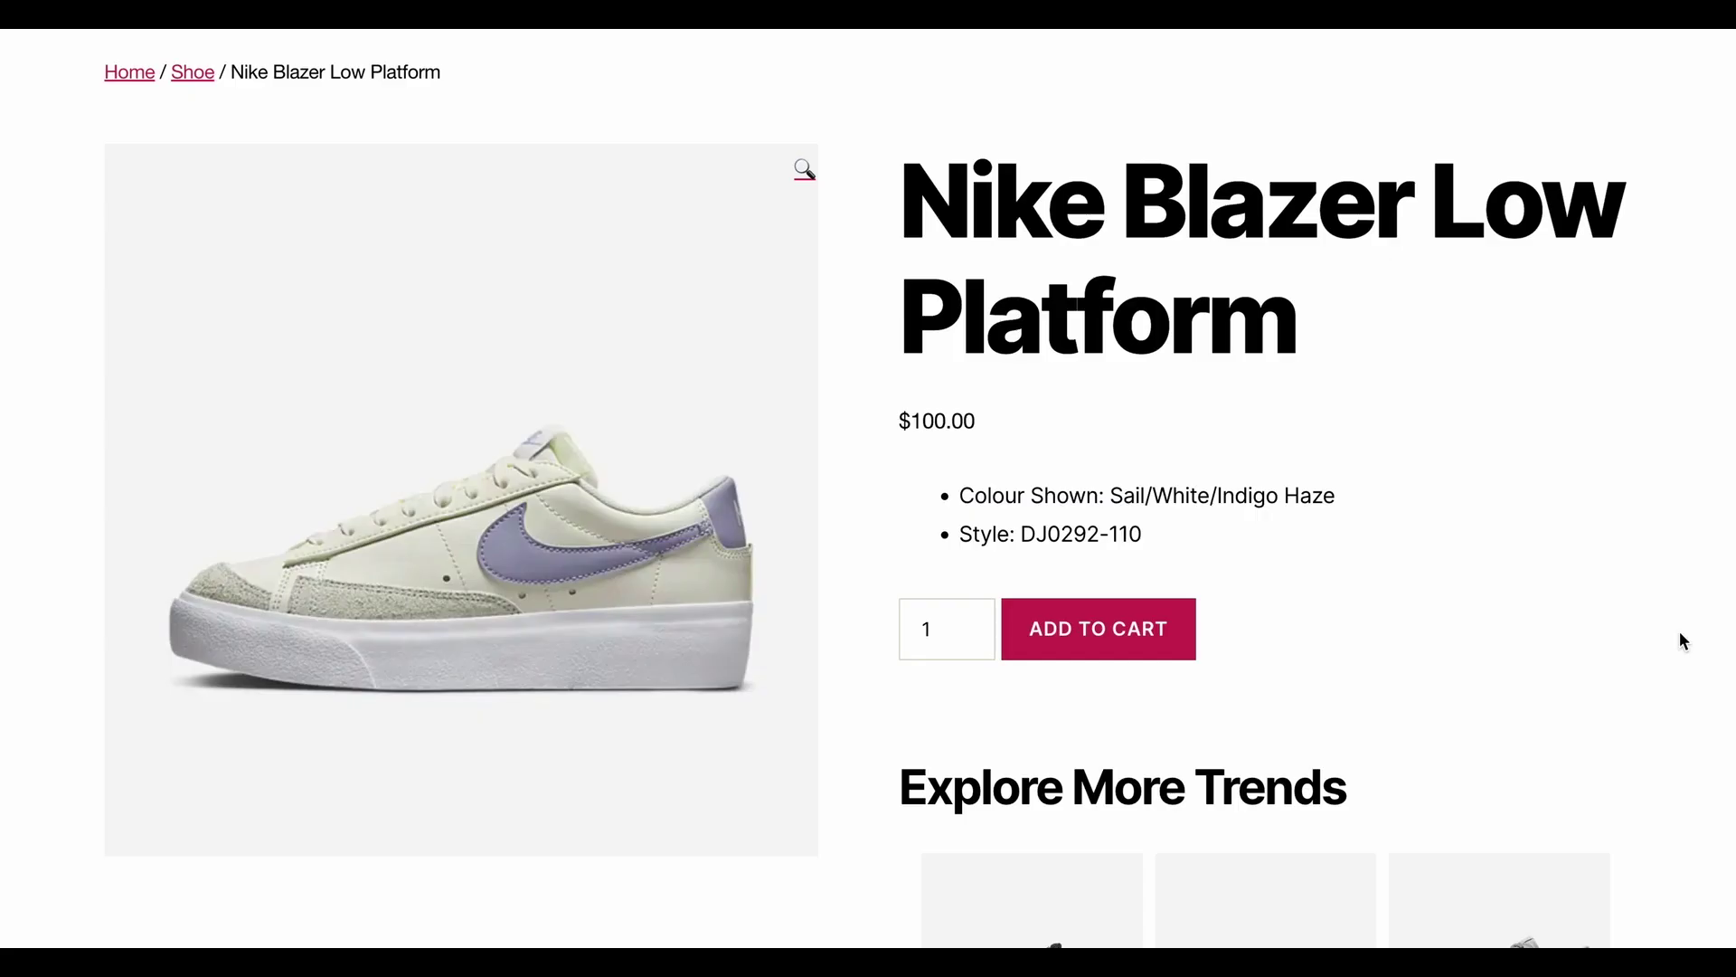
- Scroll to the Explore More Trends slider on Nike Blazer Low Platform and cycle through all shoes
scroll(1679, 632, "down", 5)
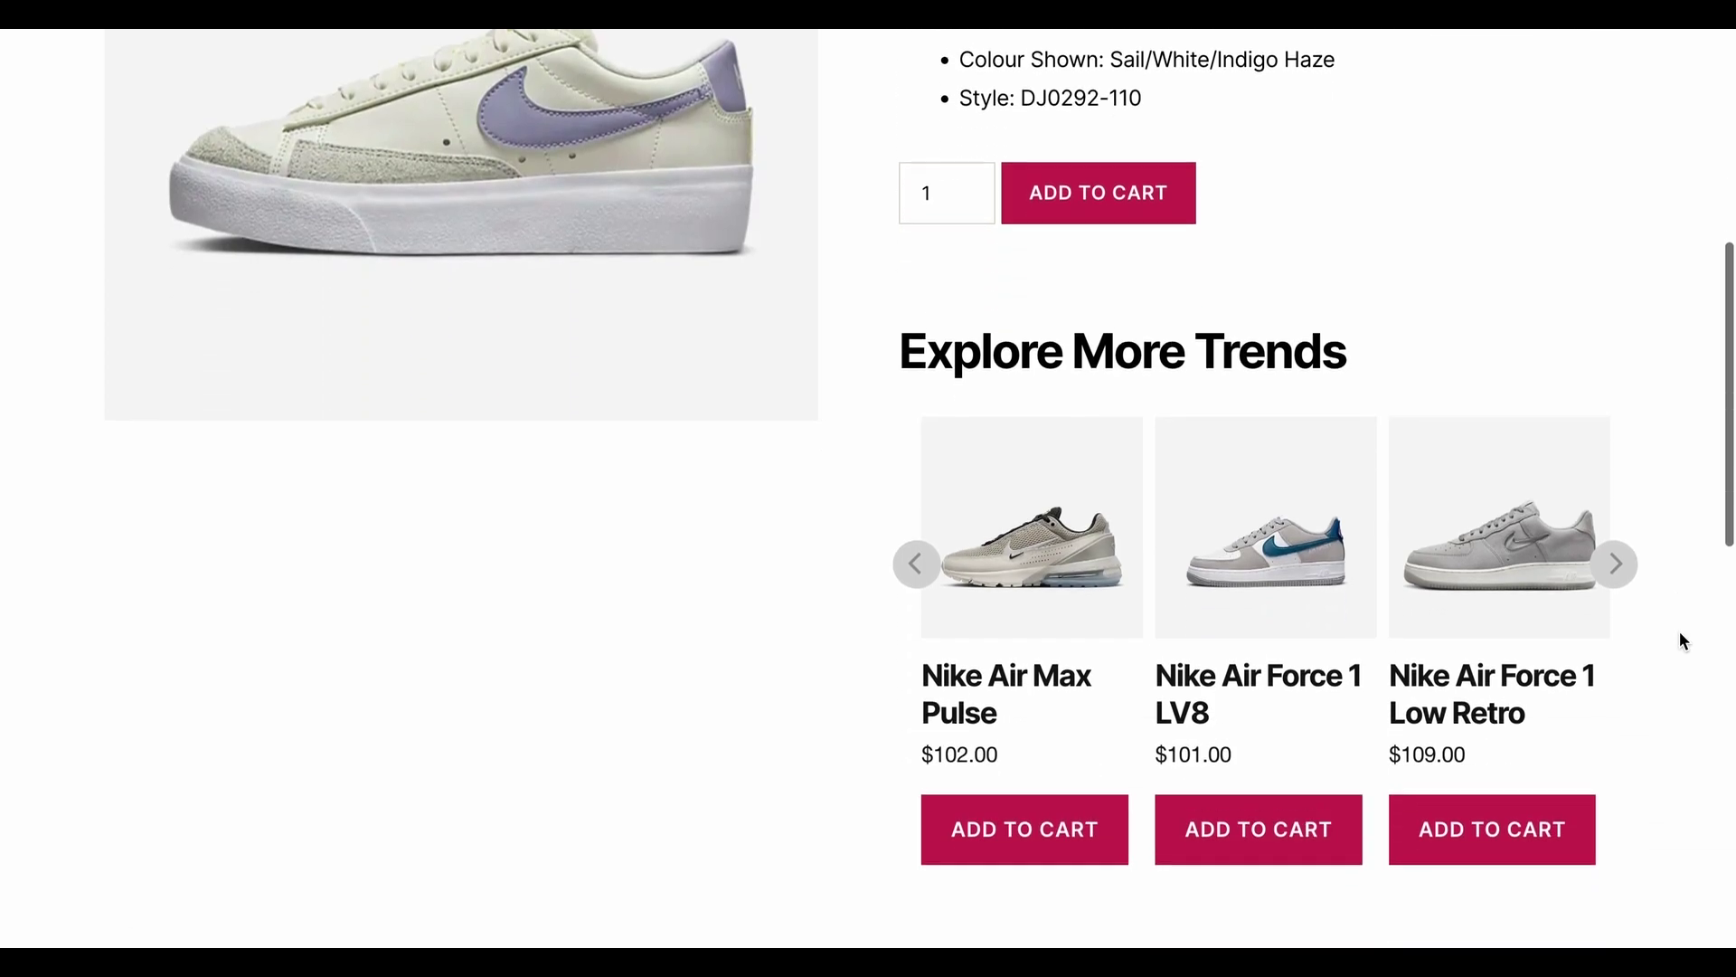
scroll(1679, 631, "down", 4)
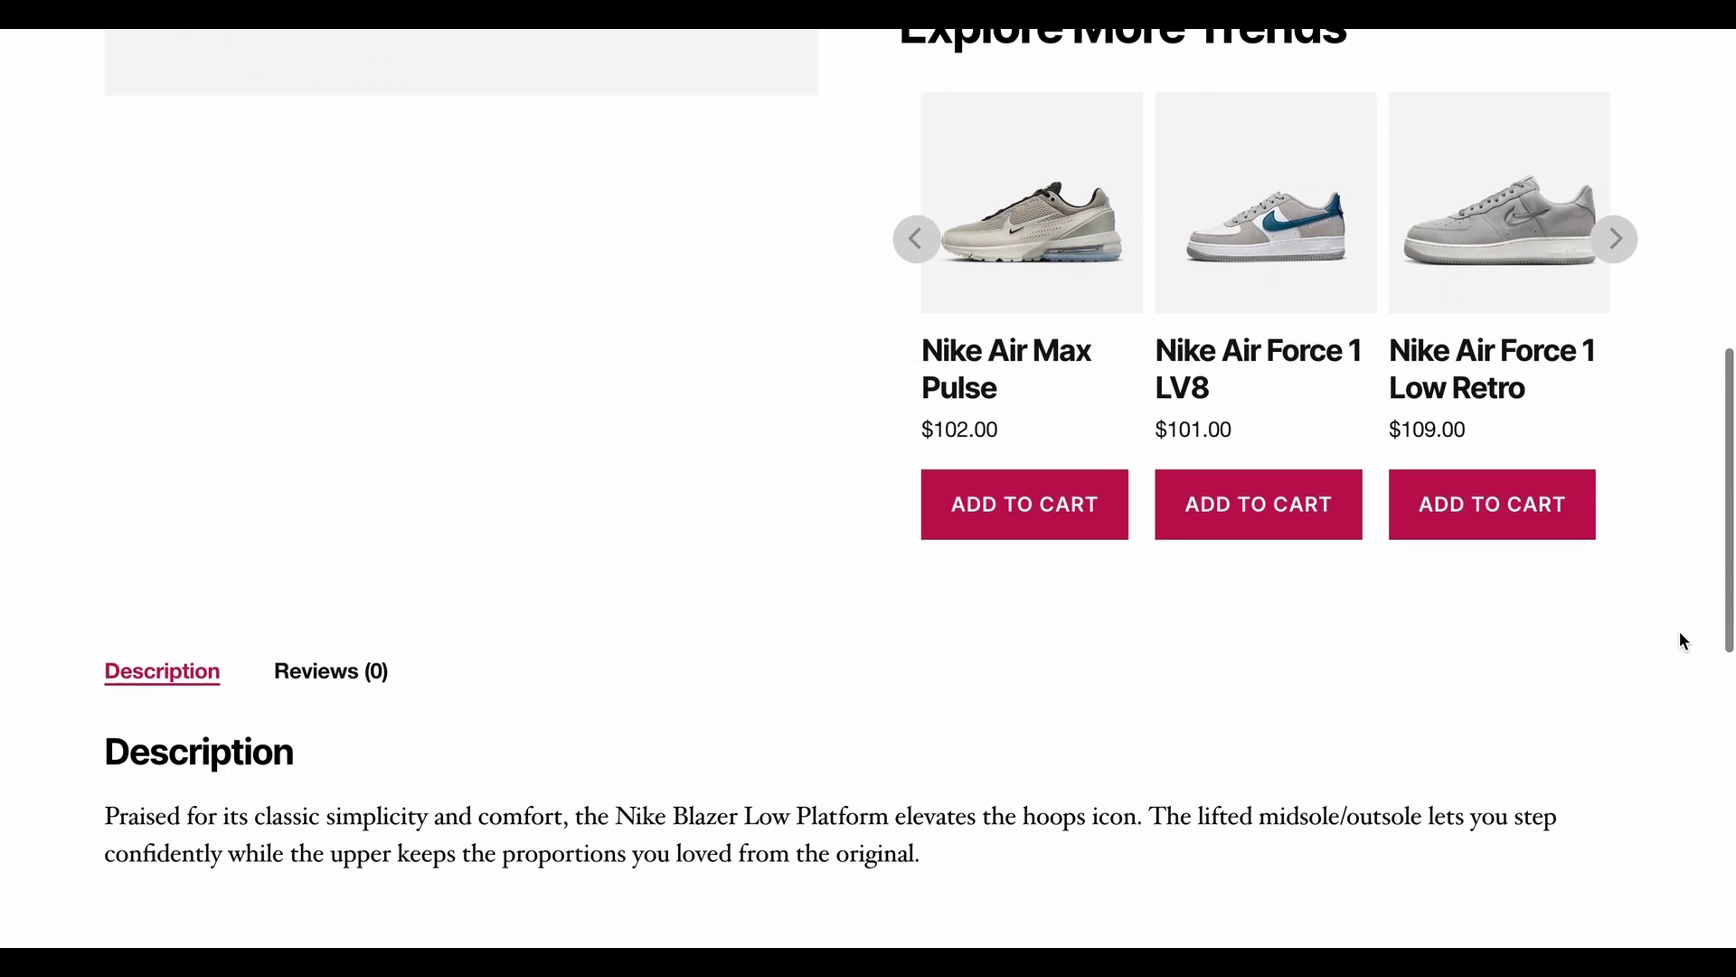
scroll(1679, 631, "up", 5)
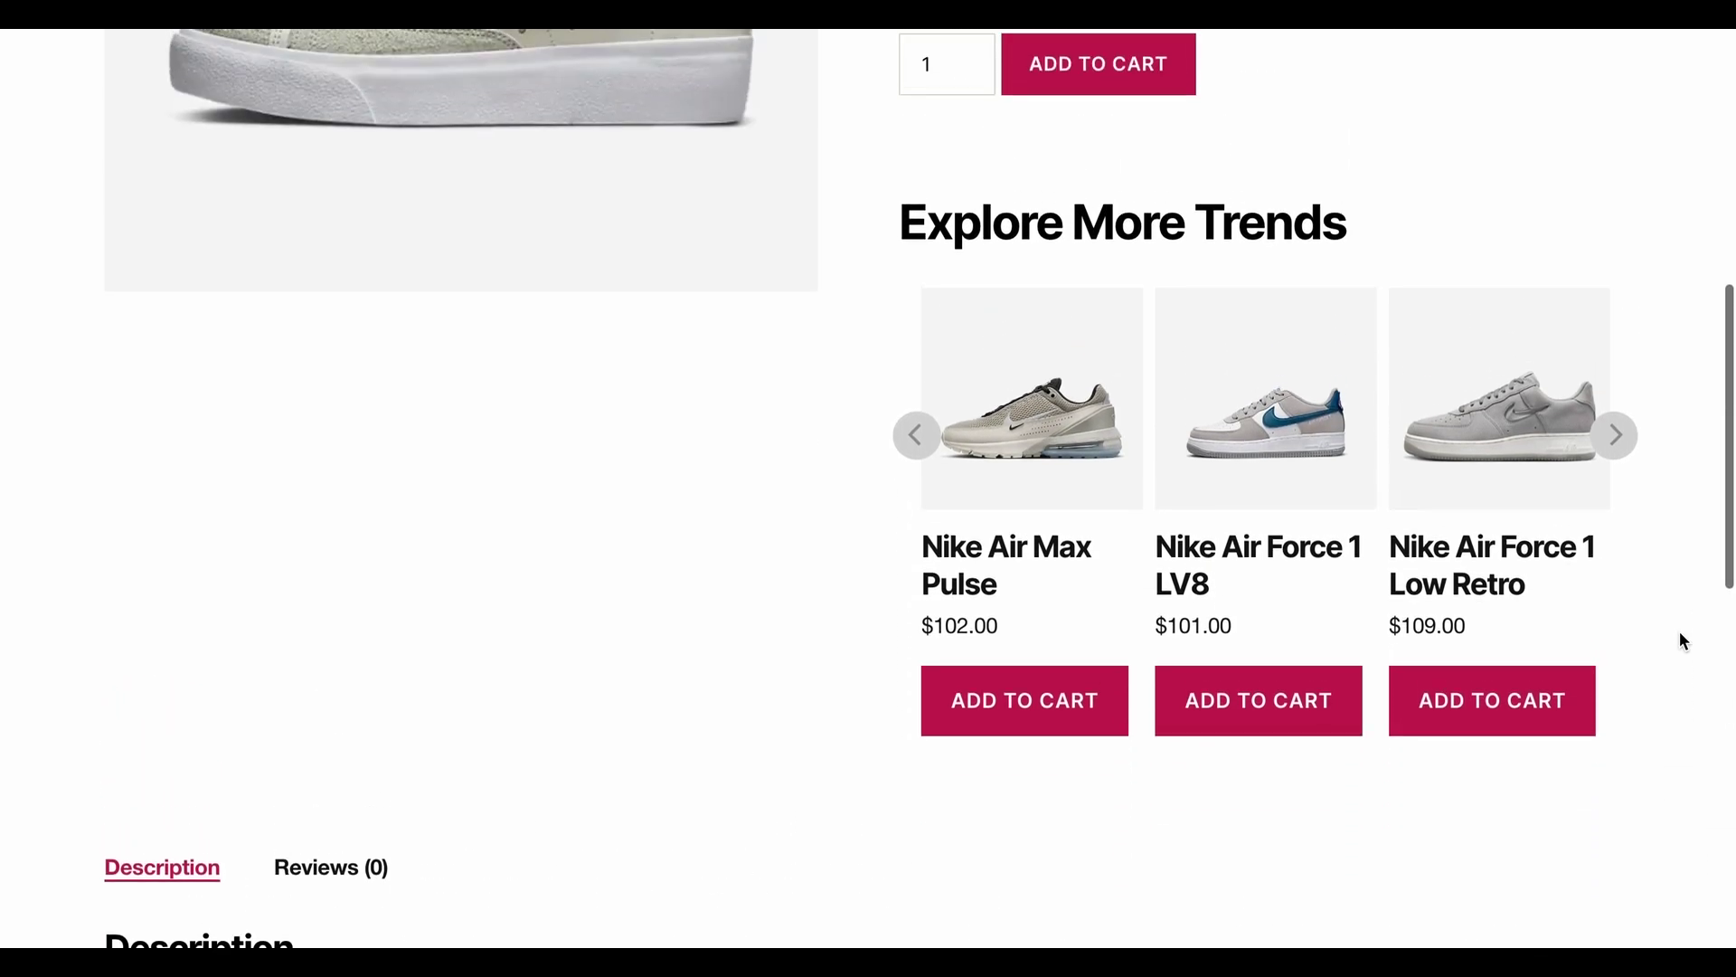
scroll(1679, 641, "up", 1)
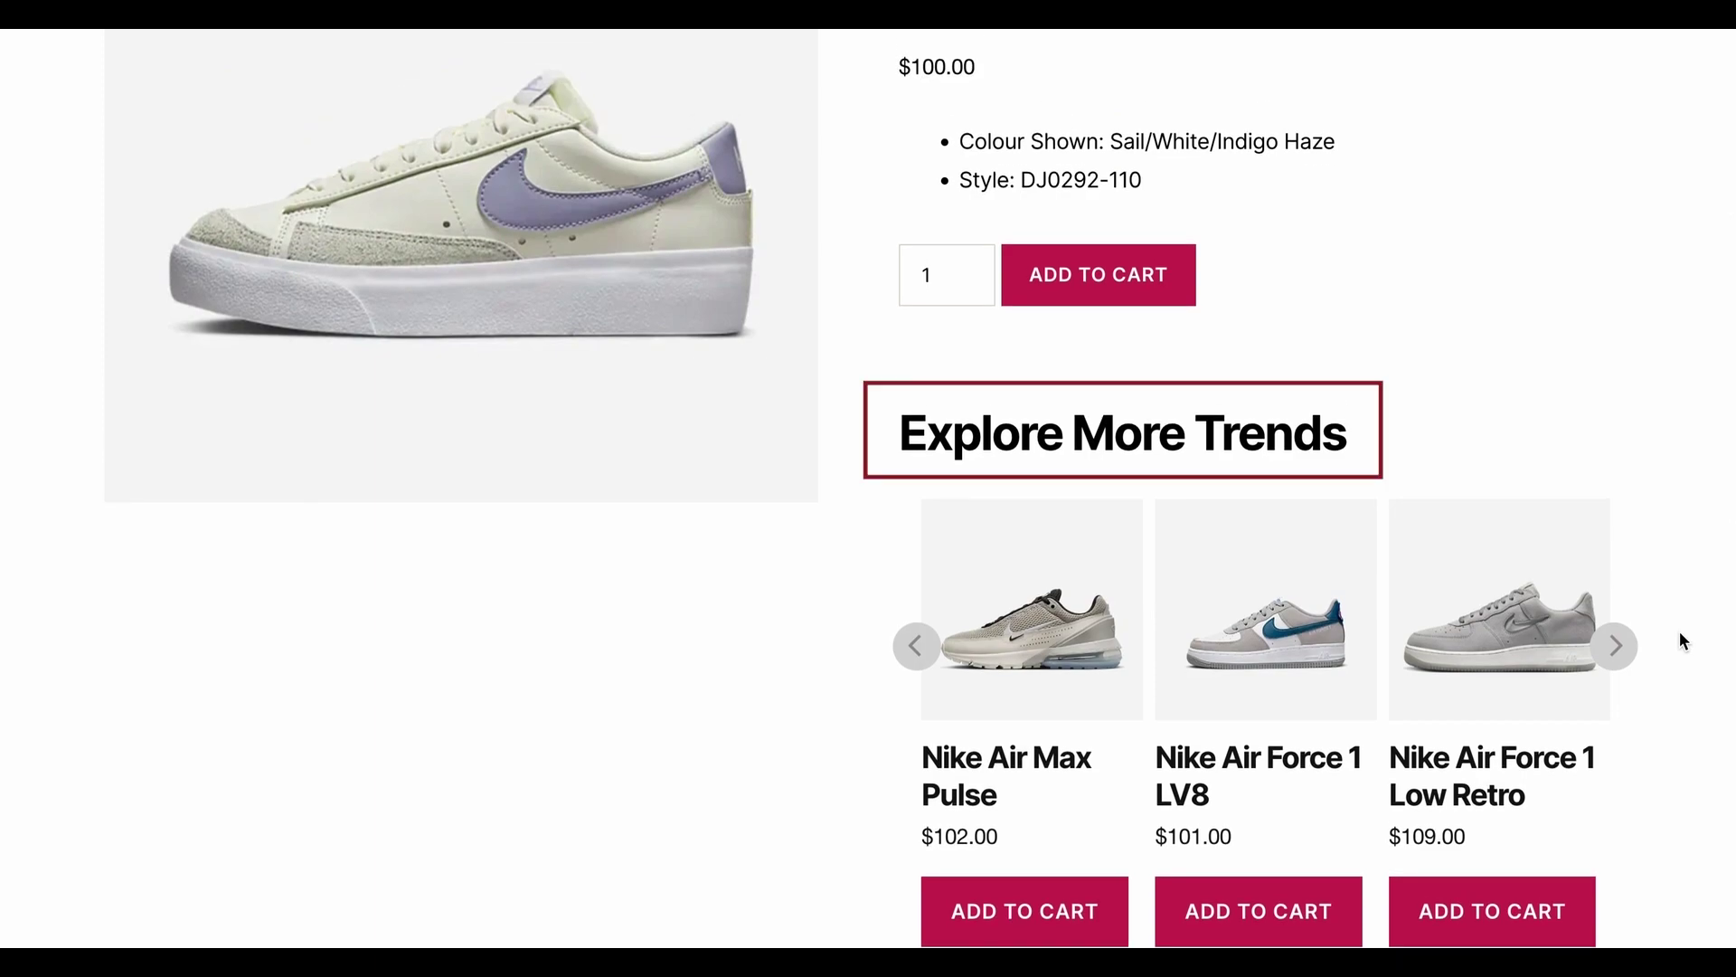
left_click(1619, 645)
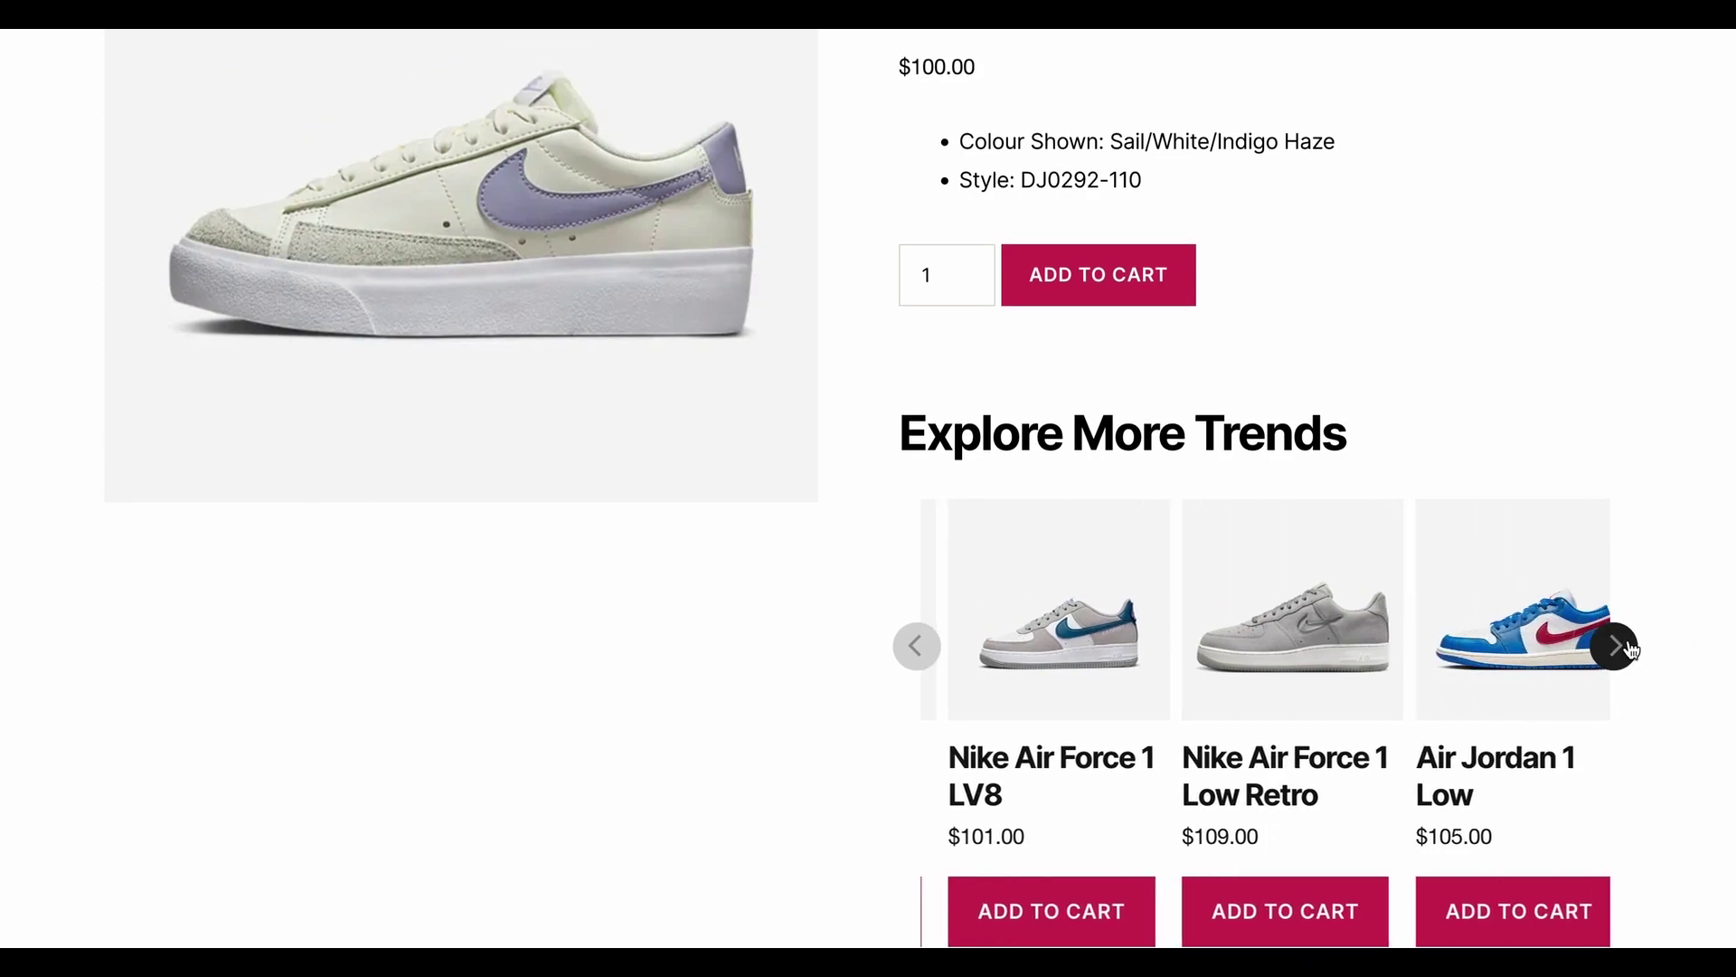
left_click(1628, 646)
left_click(1628, 645)
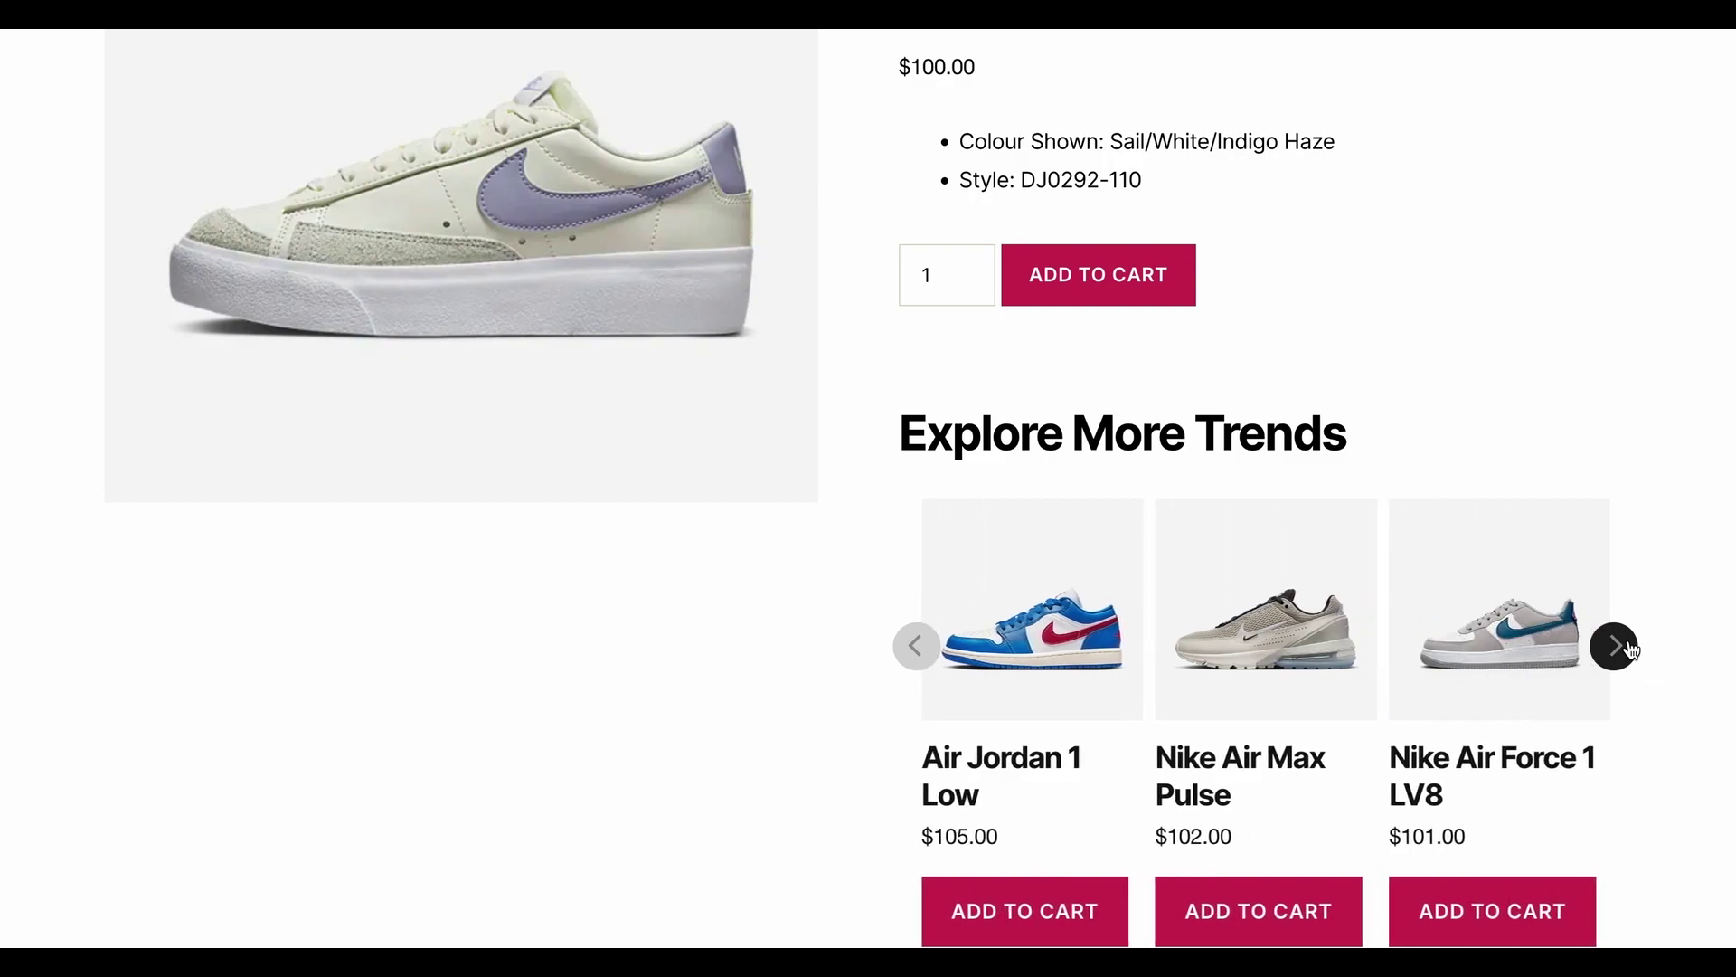
left_click(1628, 648)
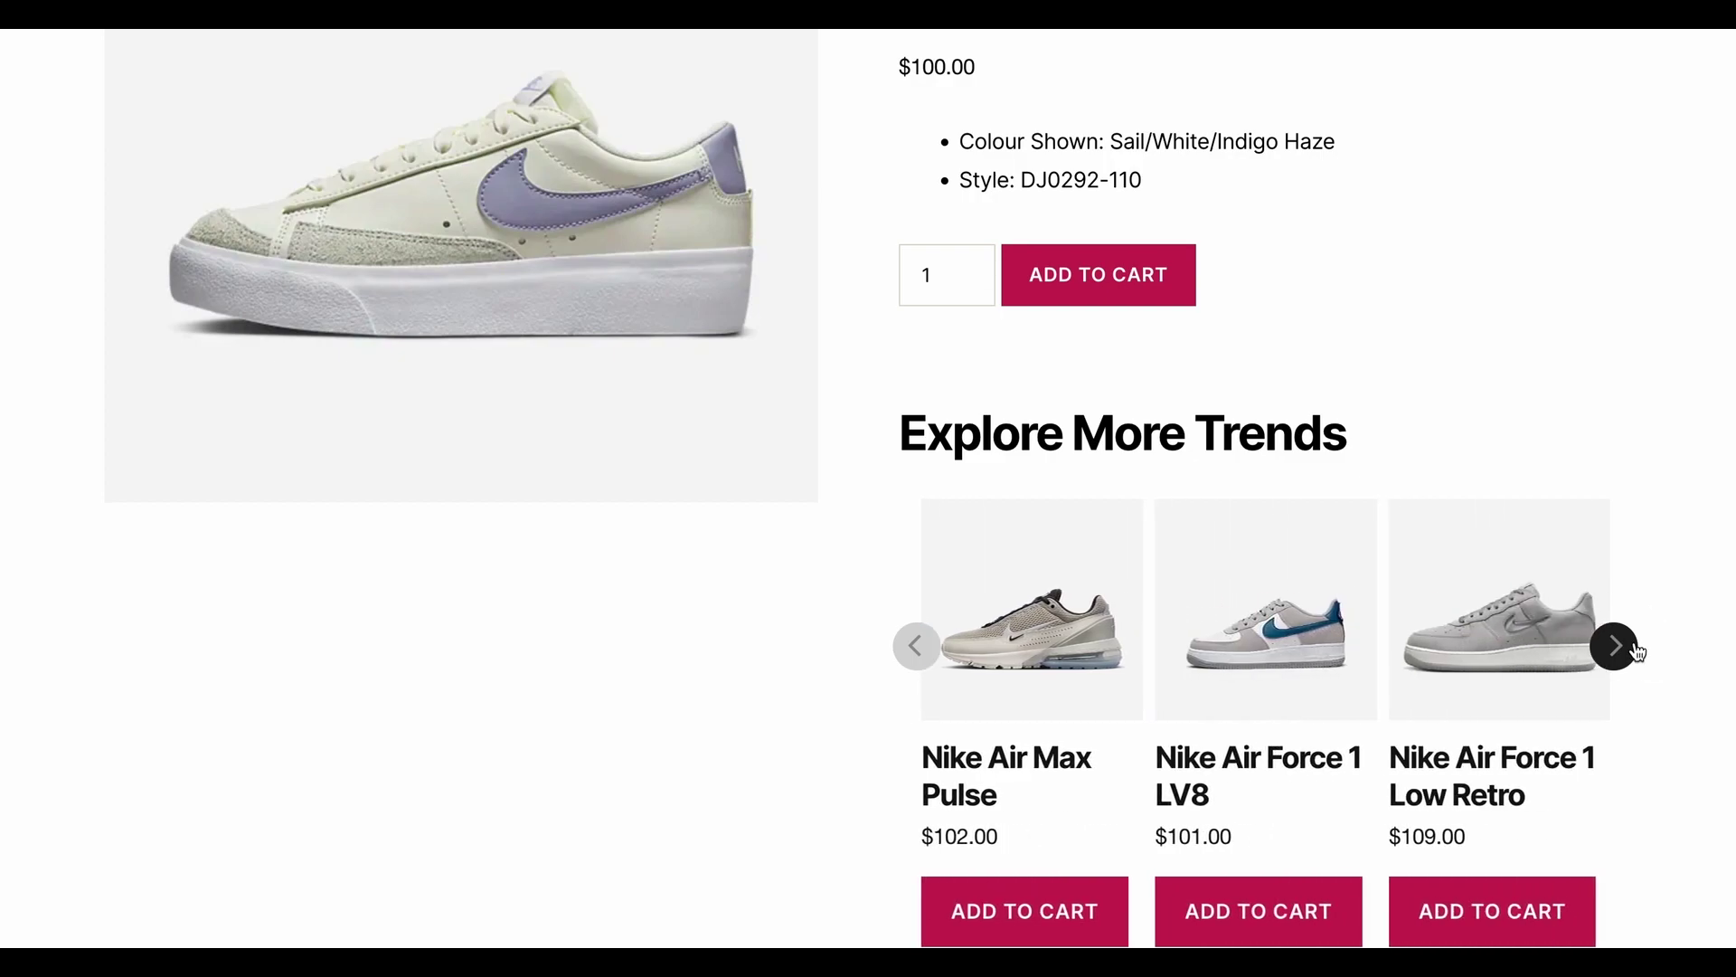